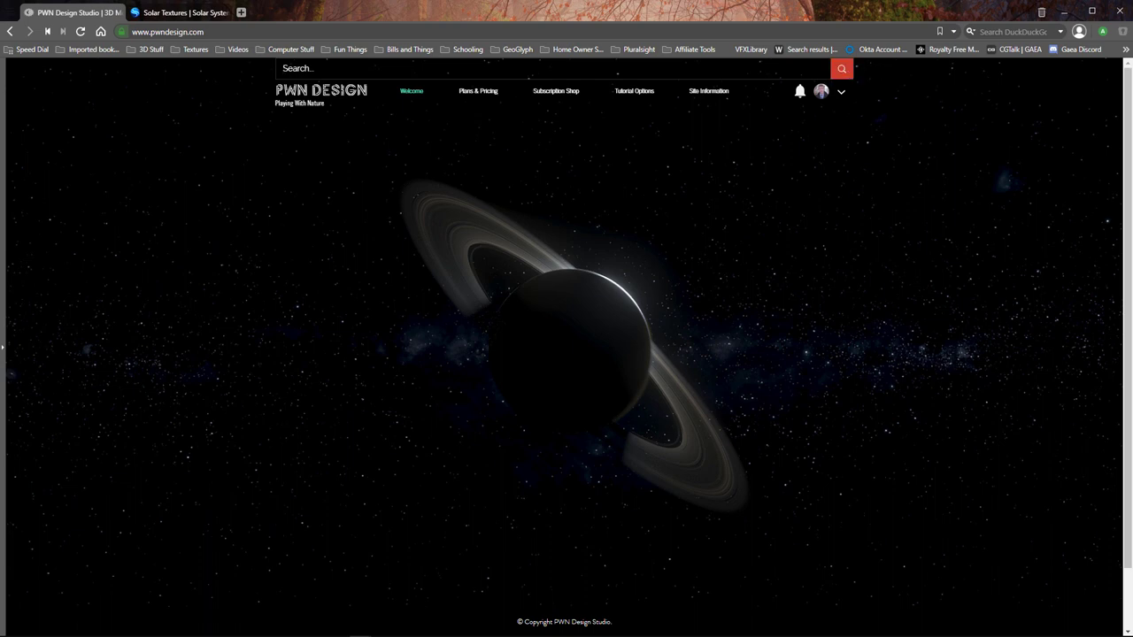
- Go to the Plans & Pricing page showing the $5 monthly and $60 yearly plans
left_click(479, 93)
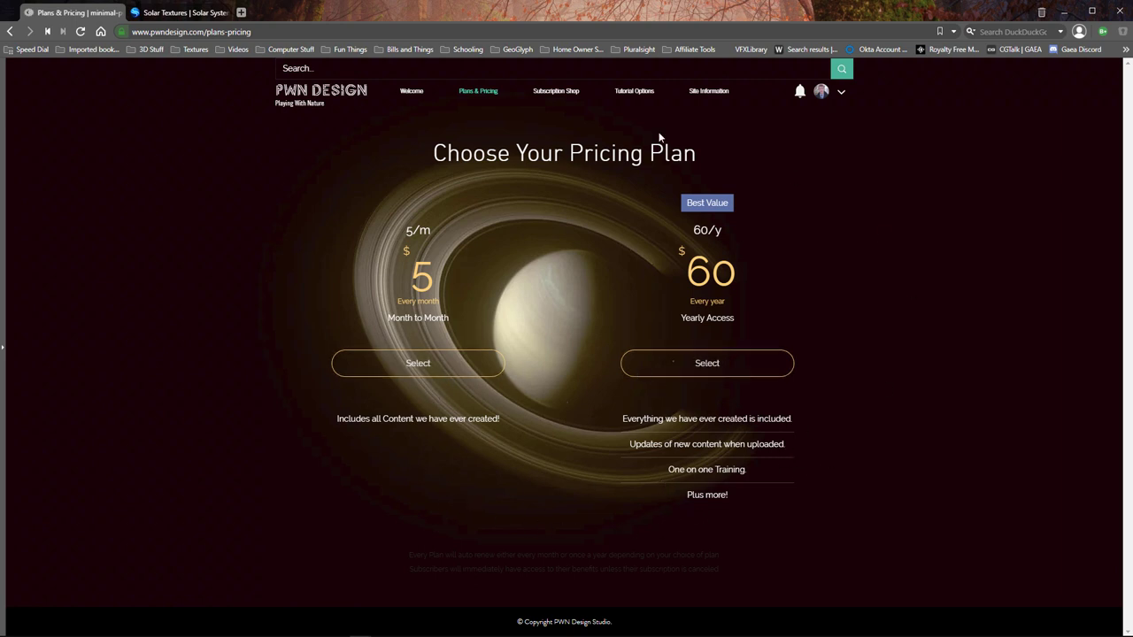
- Open the Subscription Shop and scroll through its product grid
left_click(558, 93)
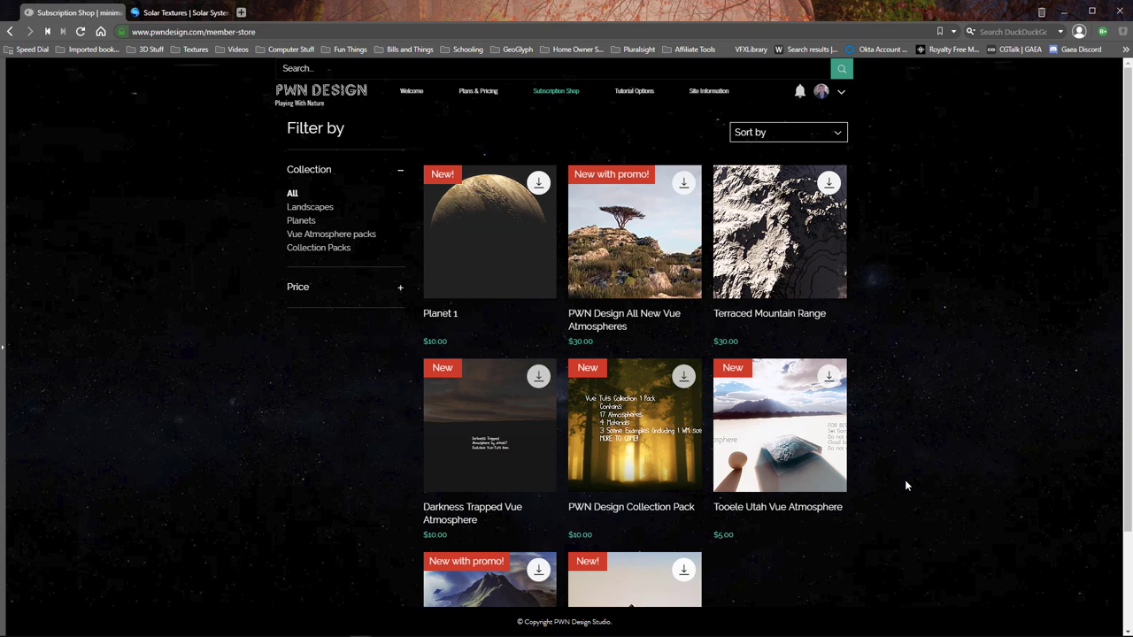
scroll(904, 485, "down", 2)
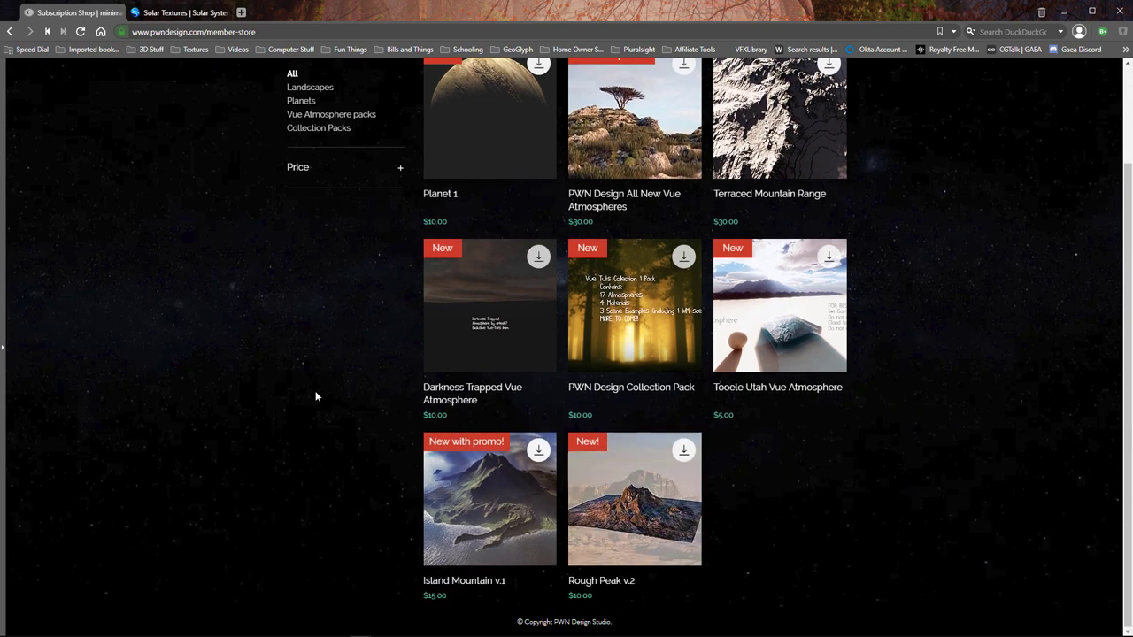
scroll(316, 393, "up", 2)
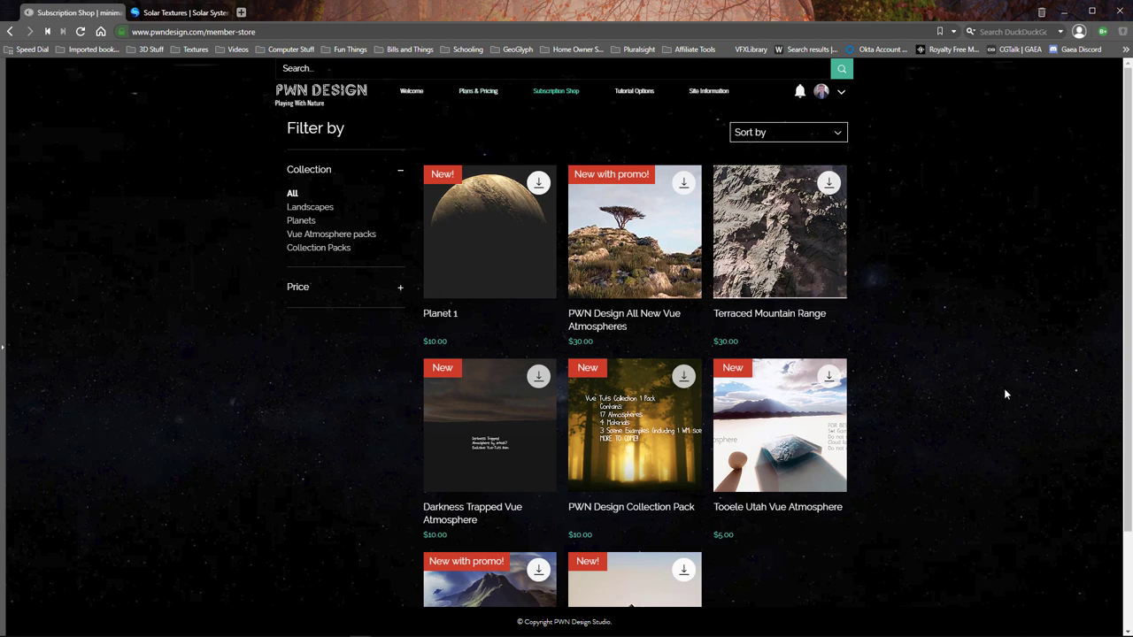
scroll(975, 389, "down", 2)
scroll(758, 530, "up", 2)
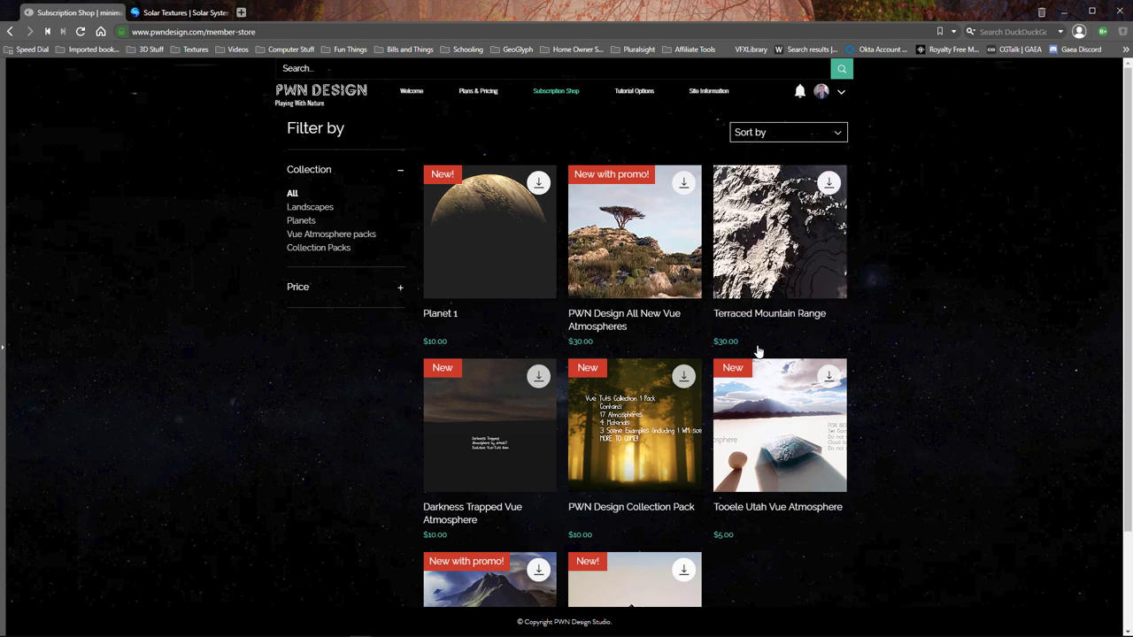
scroll(921, 393, "down", 2)
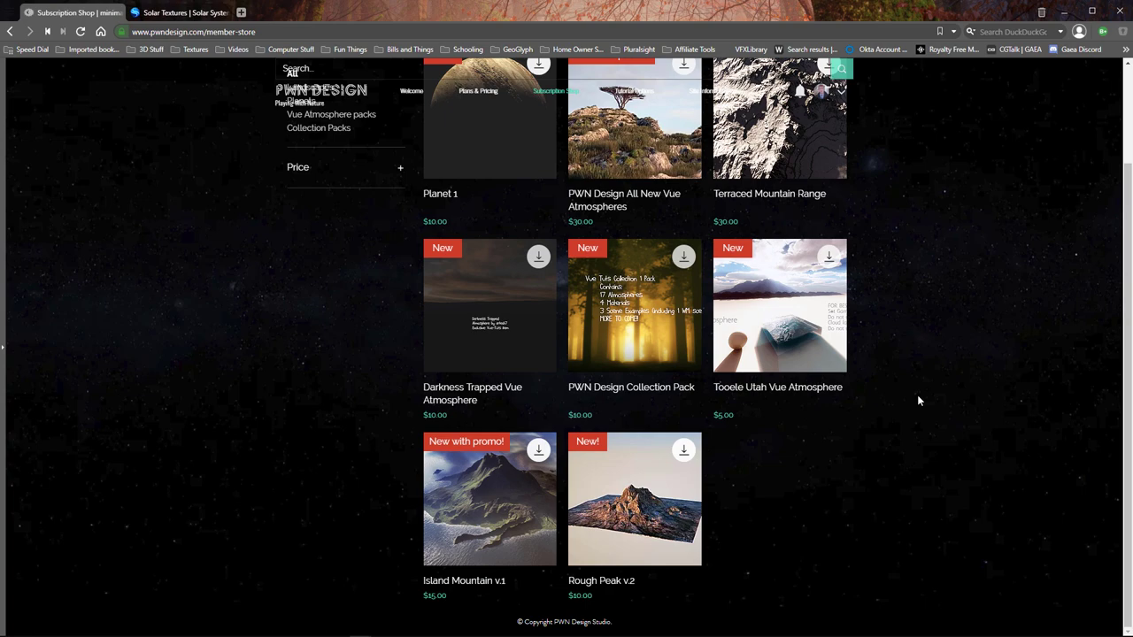
scroll(880, 260, "up", 2)
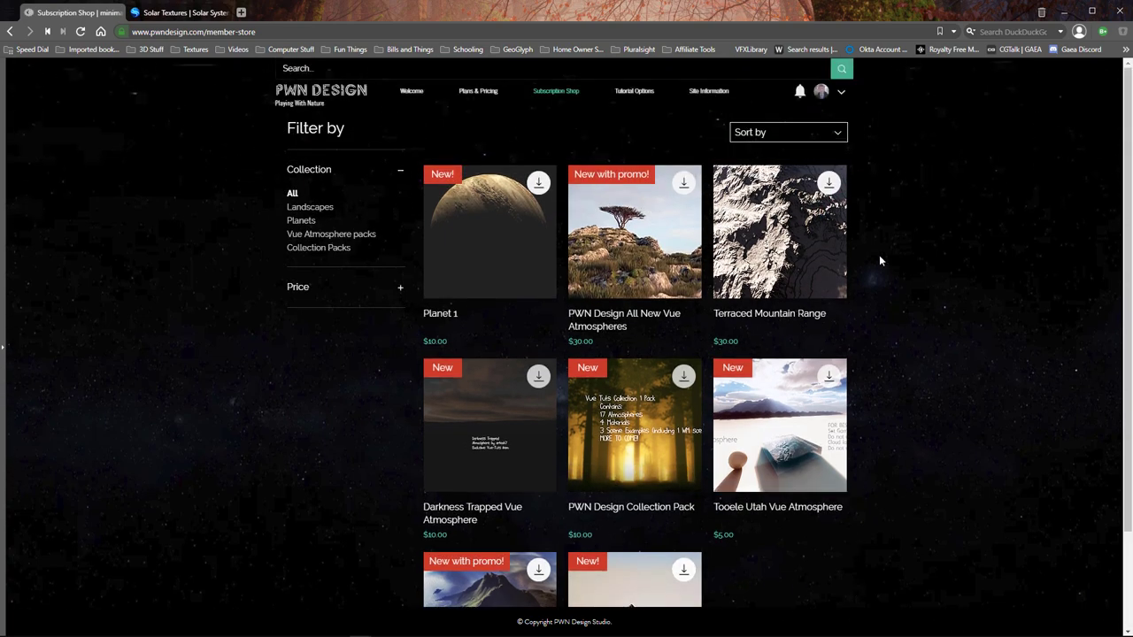
- Add Terraced Mountain Range to the cart, then remove it so the cart is empty
left_click(783, 292)
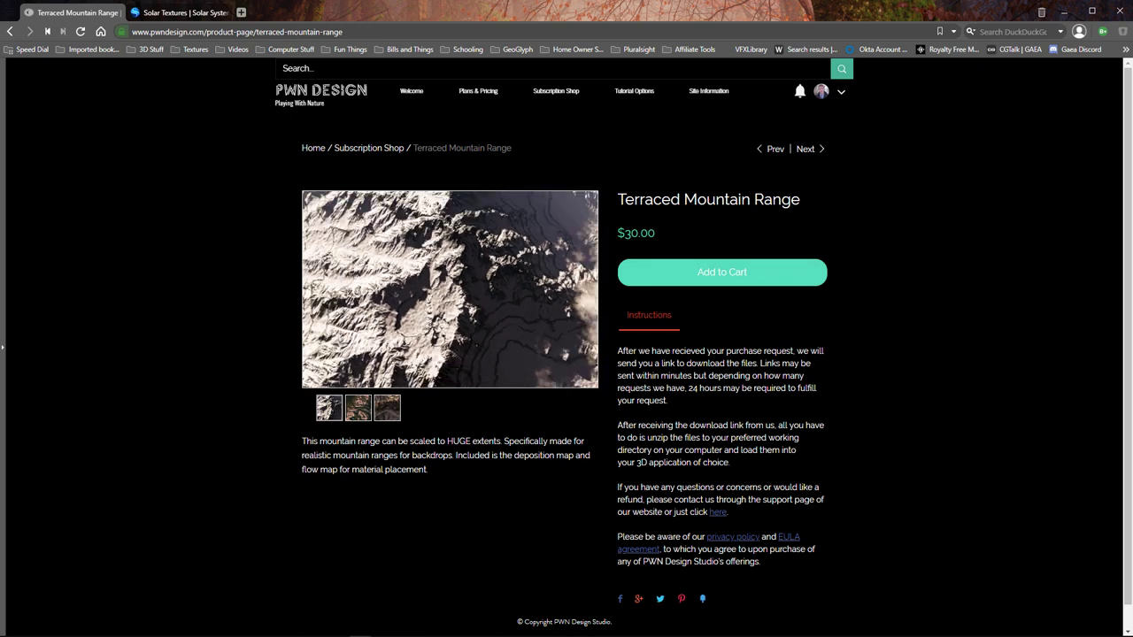
left_click(734, 274)
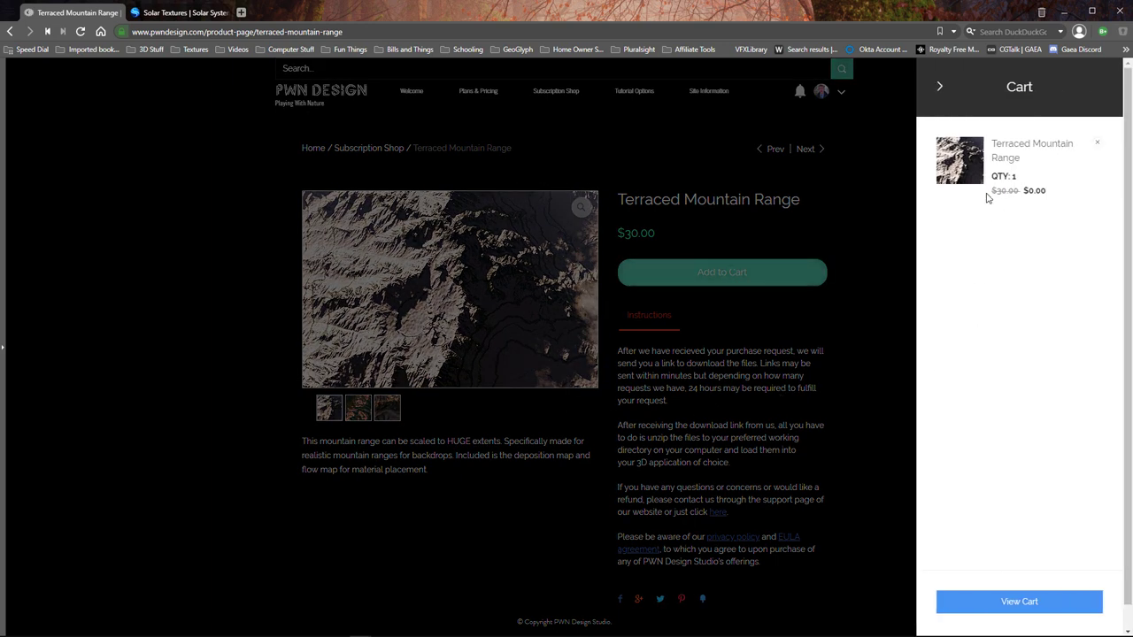
left_click_drag(989, 196, 1021, 197)
left_click(1024, 218)
left_click(1102, 142)
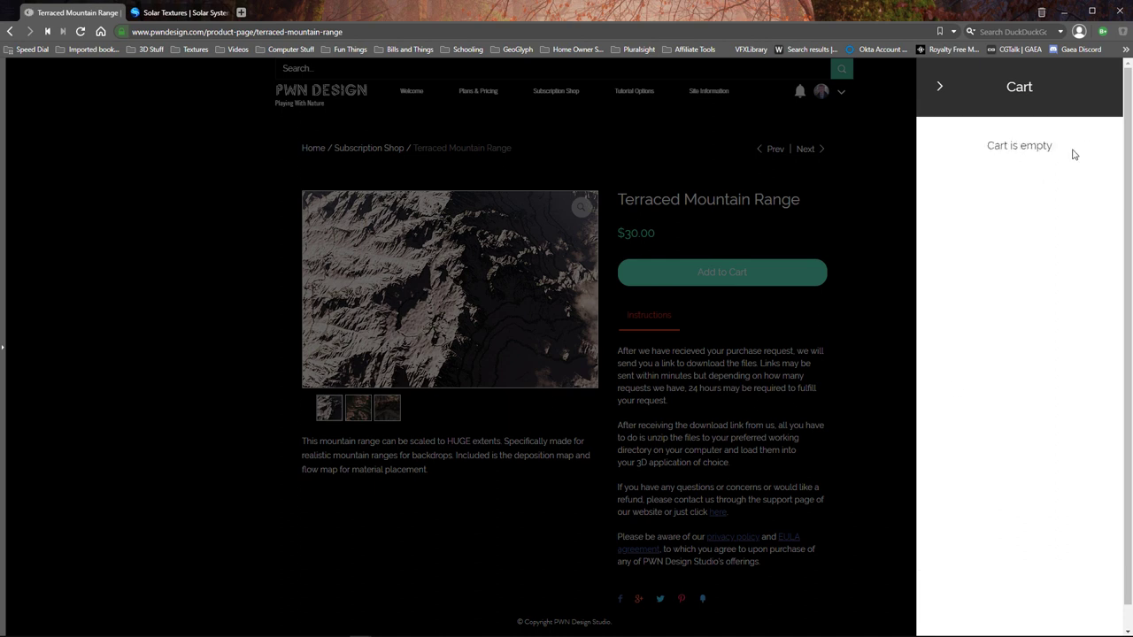
left_click(939, 88)
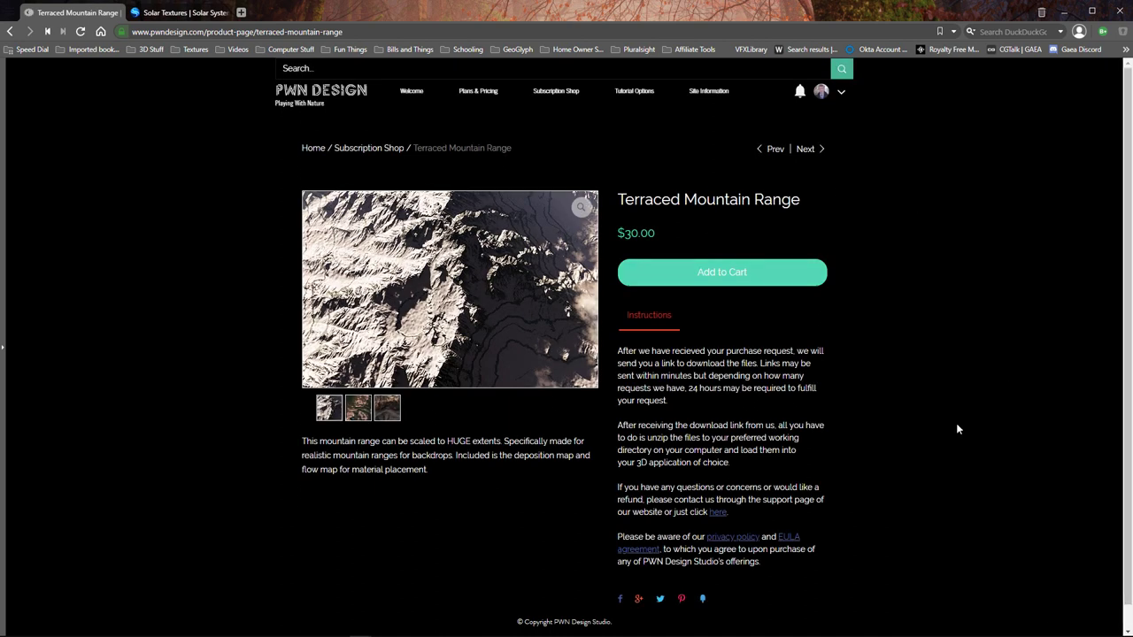
- Return to Plans & Pricing, then go to the Free Tutorials page
right_click(929, 459)
left_click(872, 452)
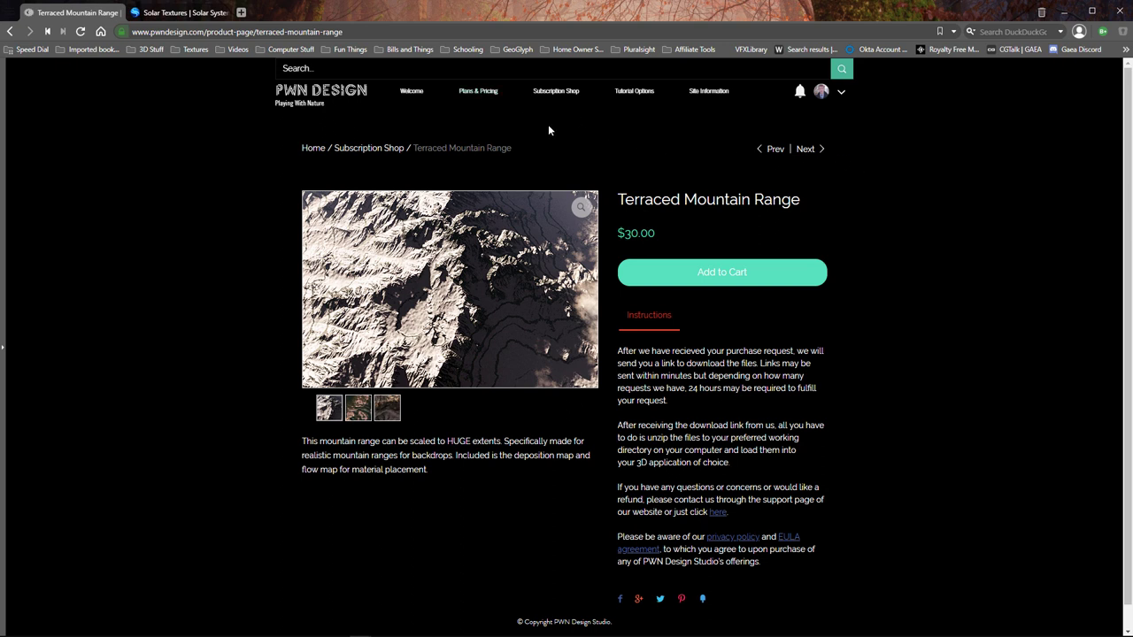
left_click(477, 92)
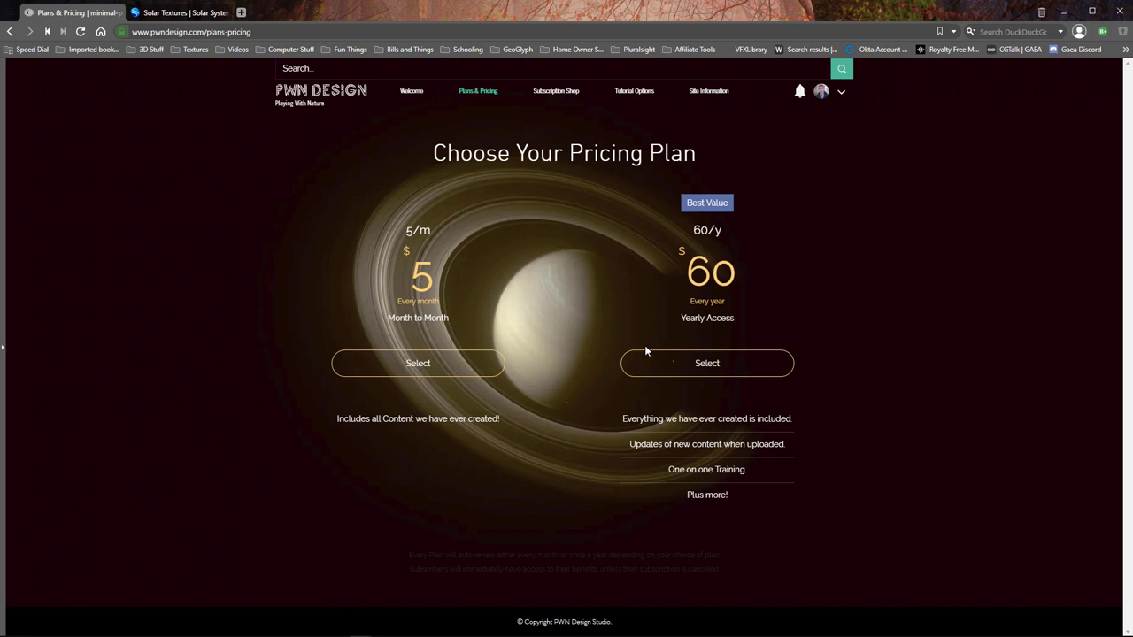
left_click(633, 109)
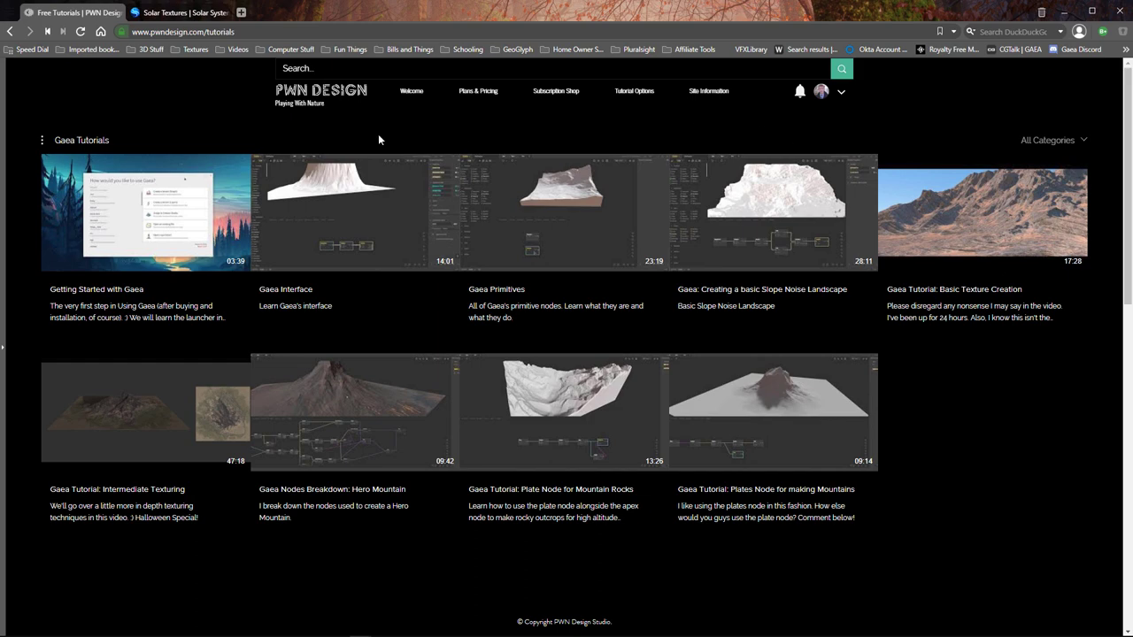
- Browse the Gaea Tutorials video grid on the Free Tutorials page
left_click(88, 142)
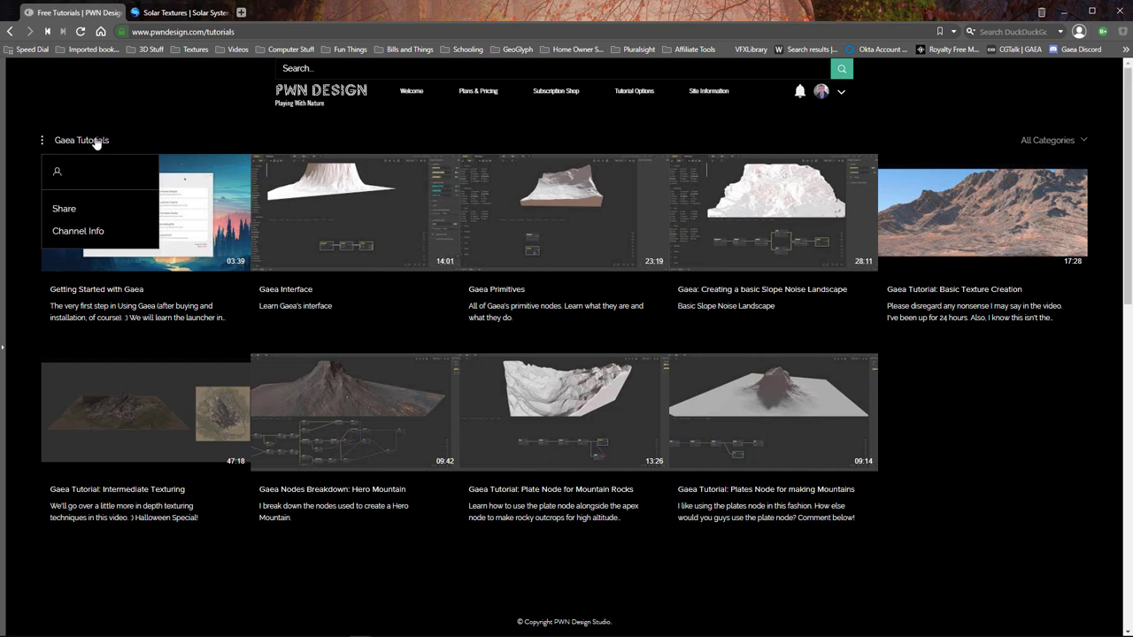
left_click(179, 134)
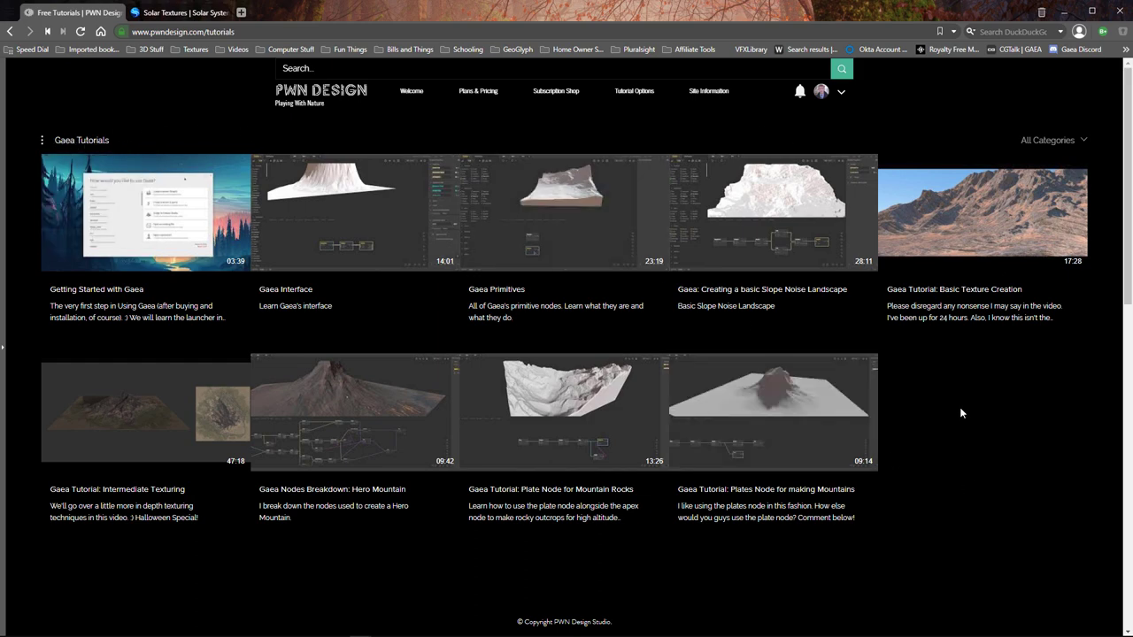
scroll(960, 413, "down", 6)
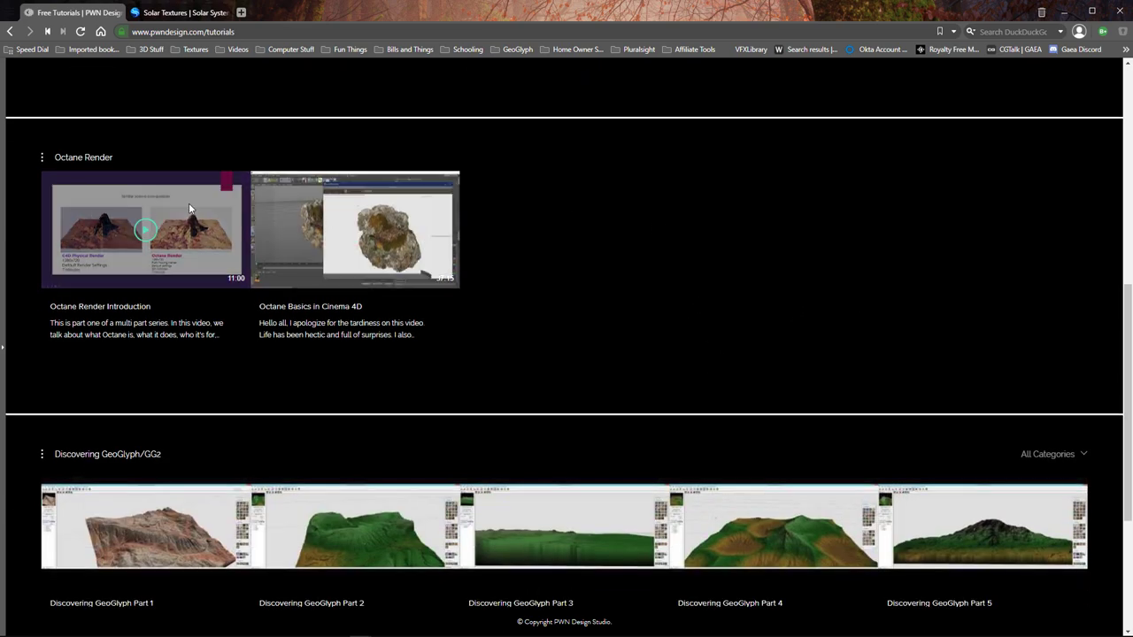
scroll(204, 347, "down", 3)
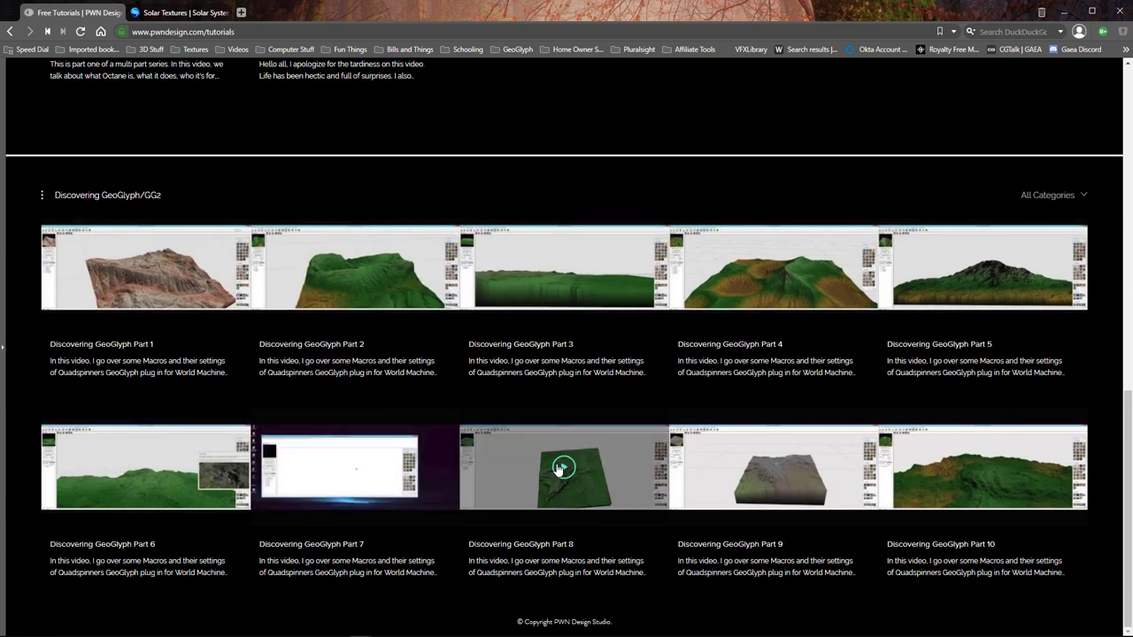
scroll(559, 469, "up", 4)
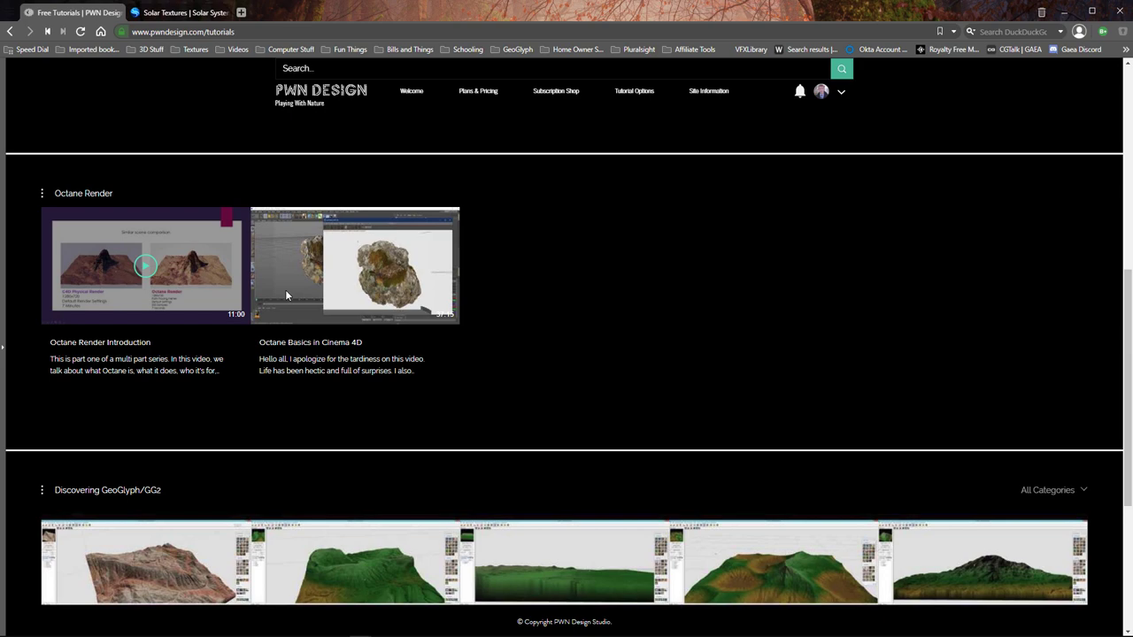
scroll(624, 438, "up", 5)
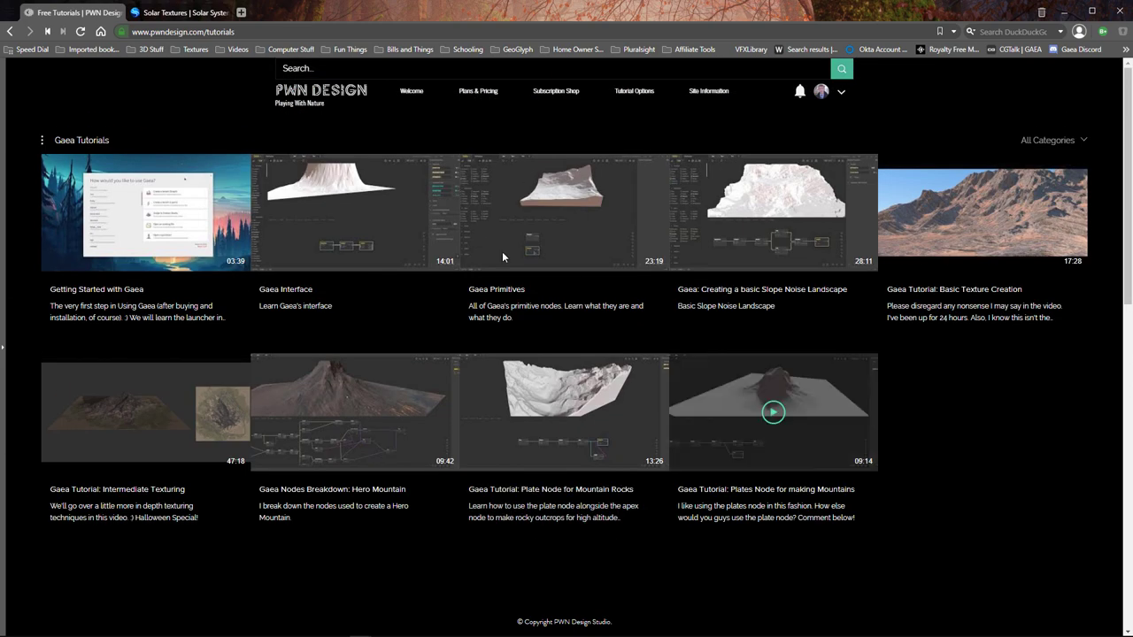
- Play and pause Getting Started with Gaea, advance to Gaea Interface, then close the viewer
left_click(135, 212)
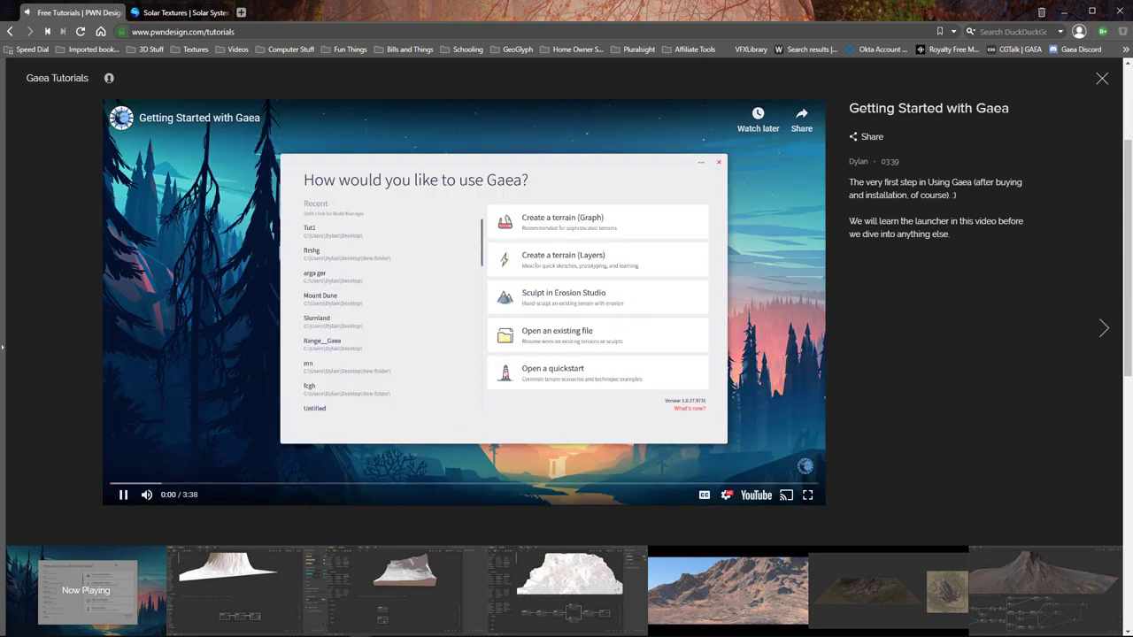
left_click_drag(848, 181, 1000, 248)
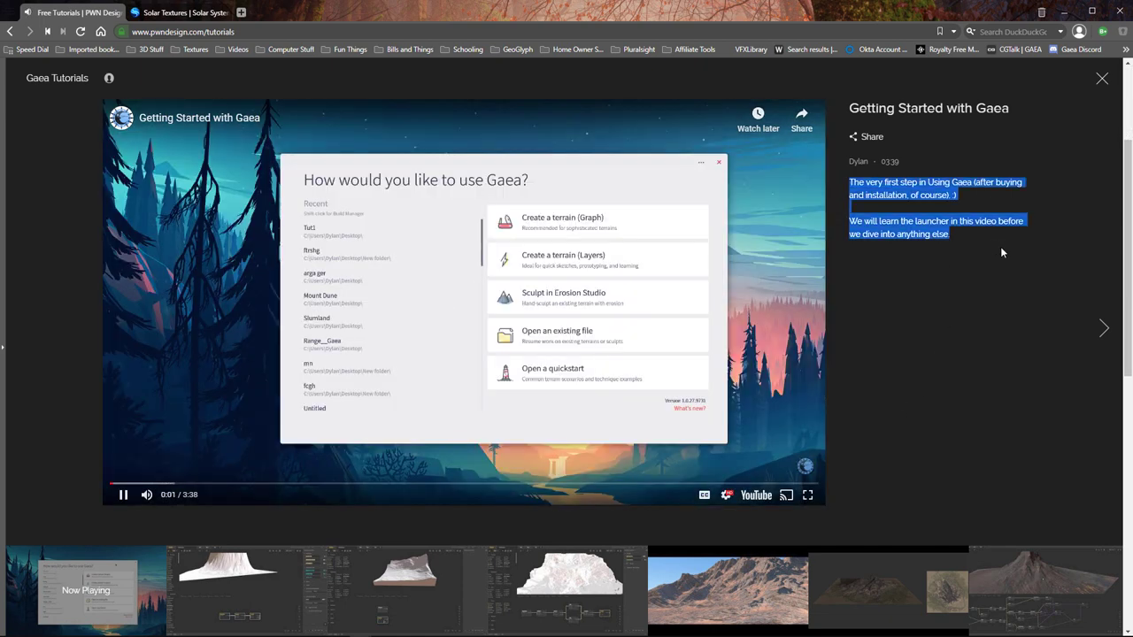
left_click(1020, 221)
left_click(123, 501)
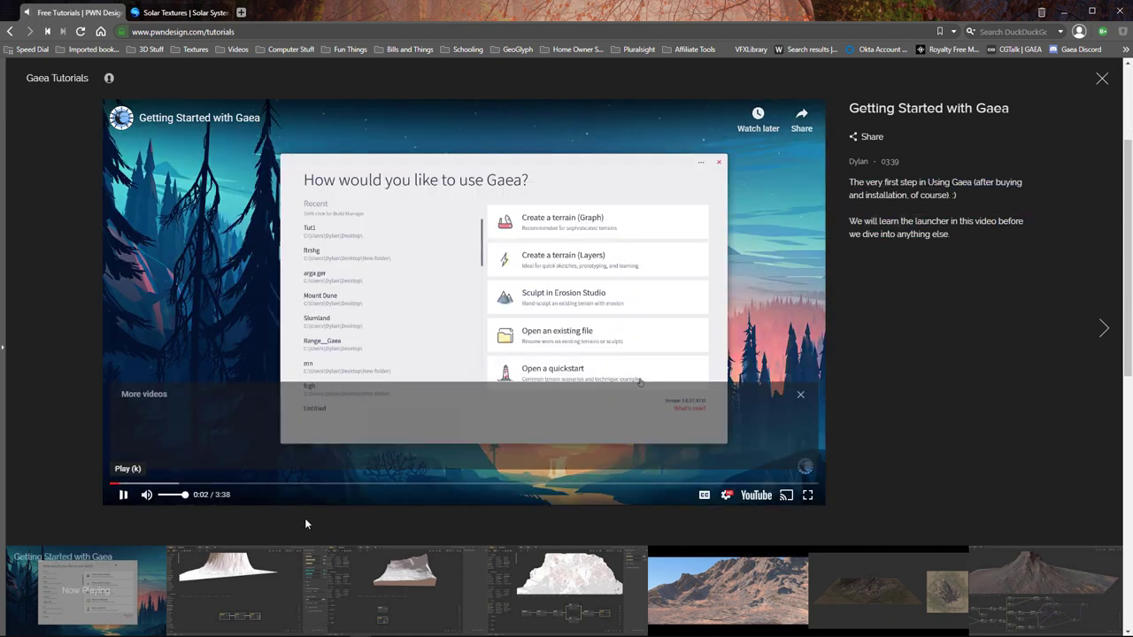
left_click(1102, 337)
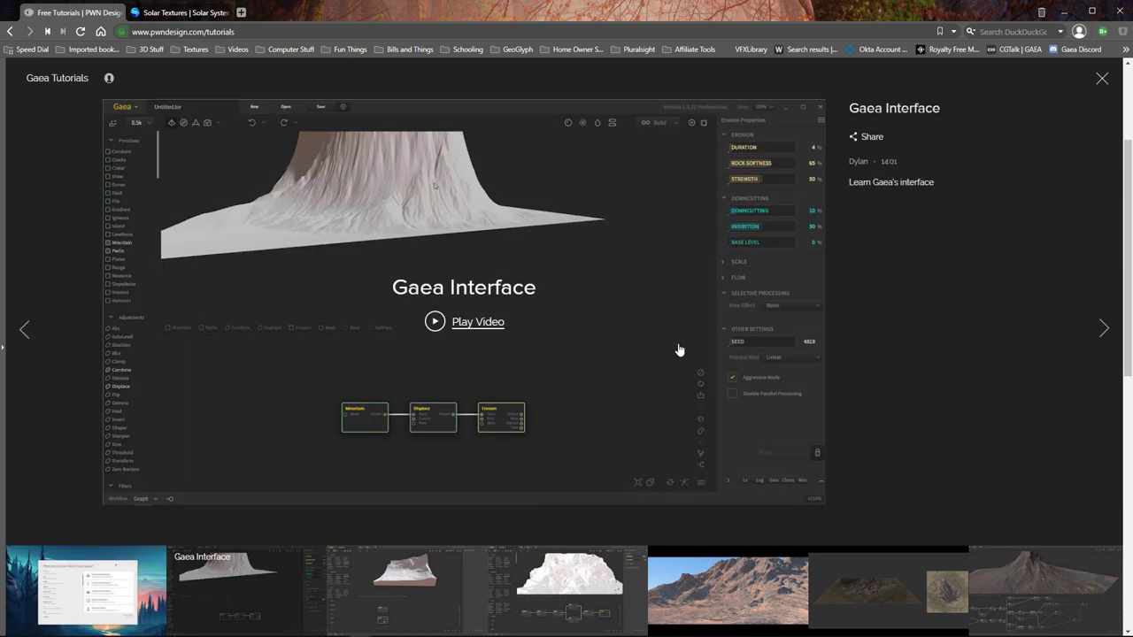
left_click(1100, 79)
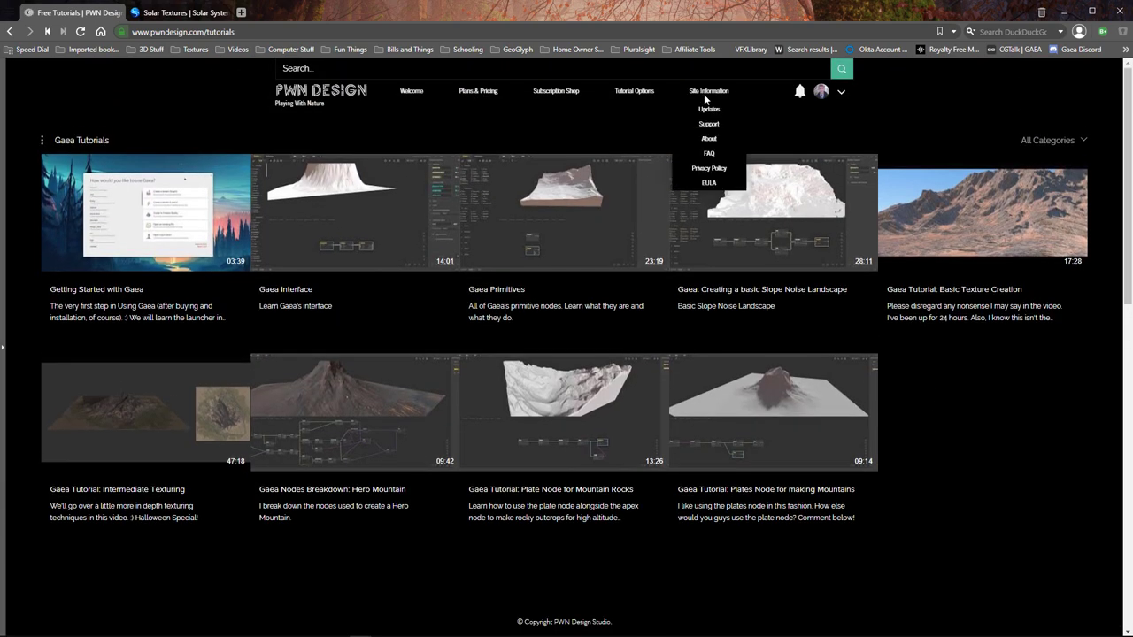
- Open the Updates blog and filter by Life Stories, Website Updates, Outspaced Updates and New Content
left_click(709, 109)
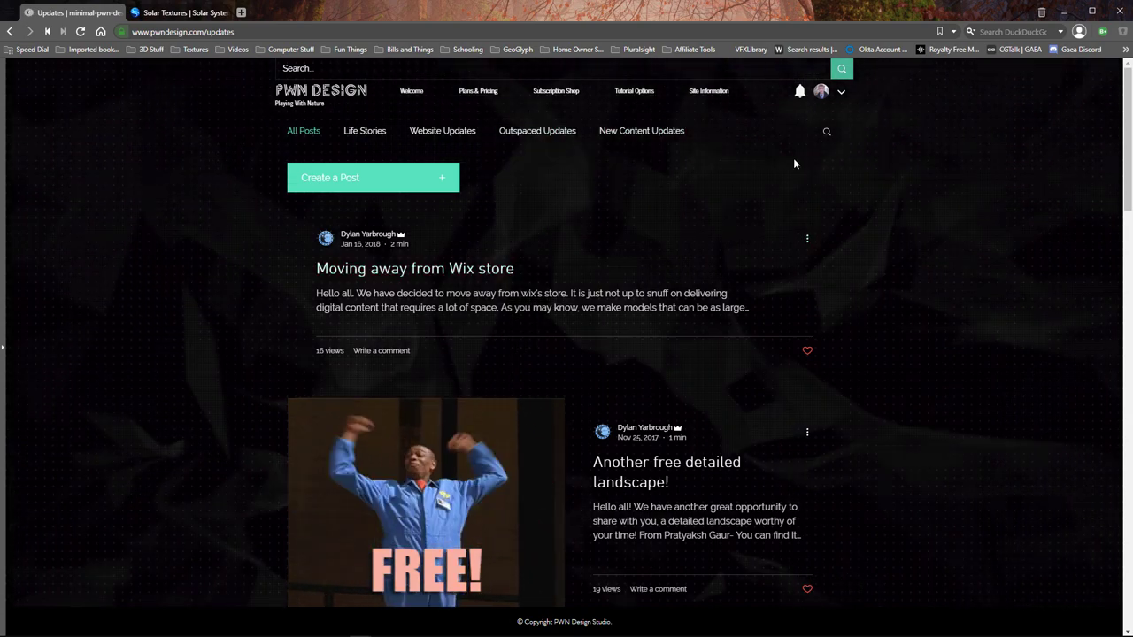
left_click(365, 132)
left_click(455, 131)
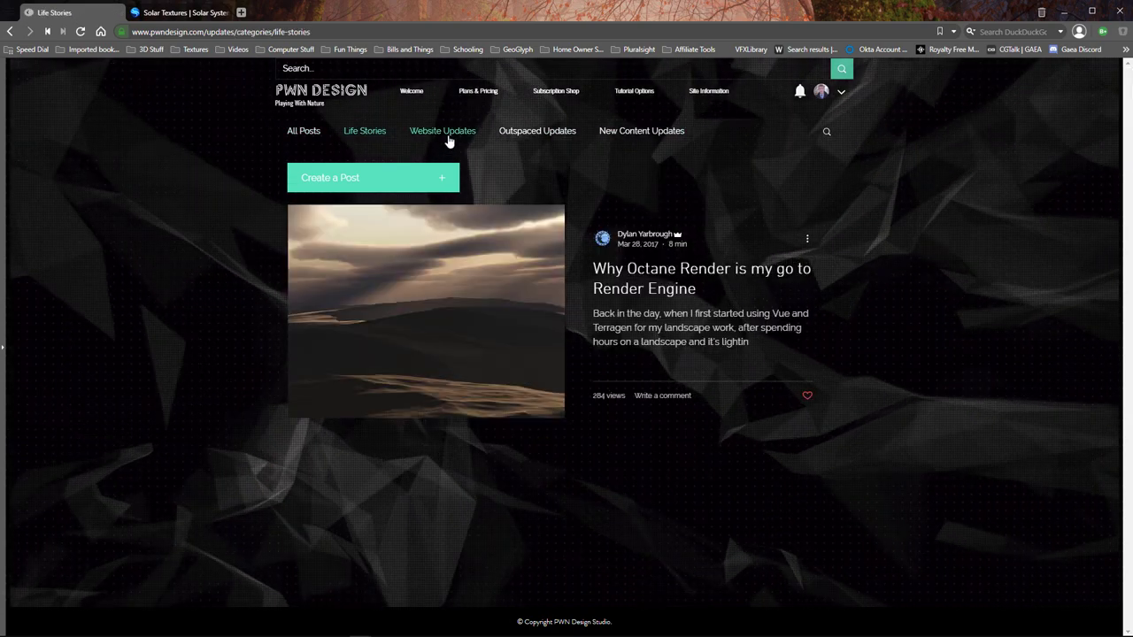
left_click(535, 133)
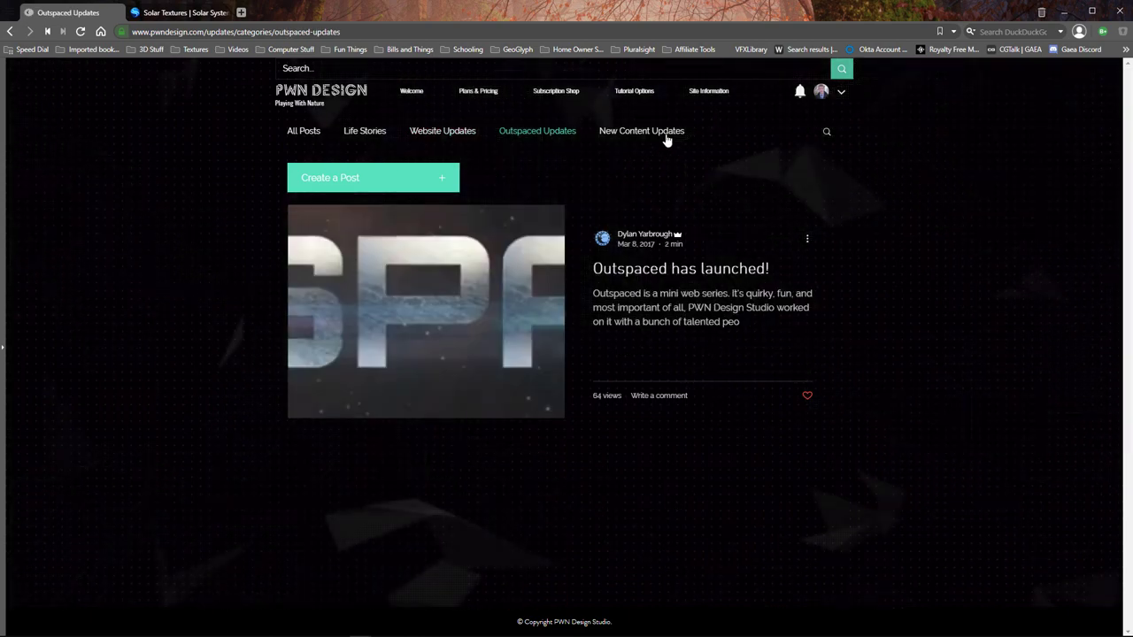
left_click(659, 133)
scroll(920, 354, "down", 1)
scroll(885, 478, "down", 3)
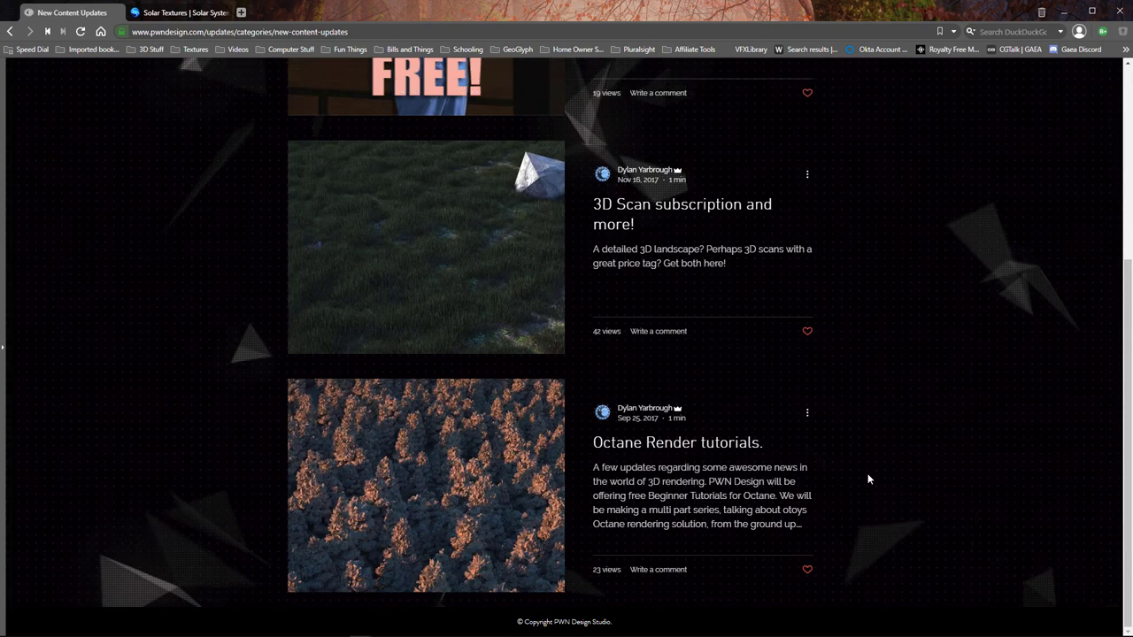
scroll(872, 491, "up", 4)
- Show All Posts, try the post search, and open the member account dropdown
left_click(298, 133)
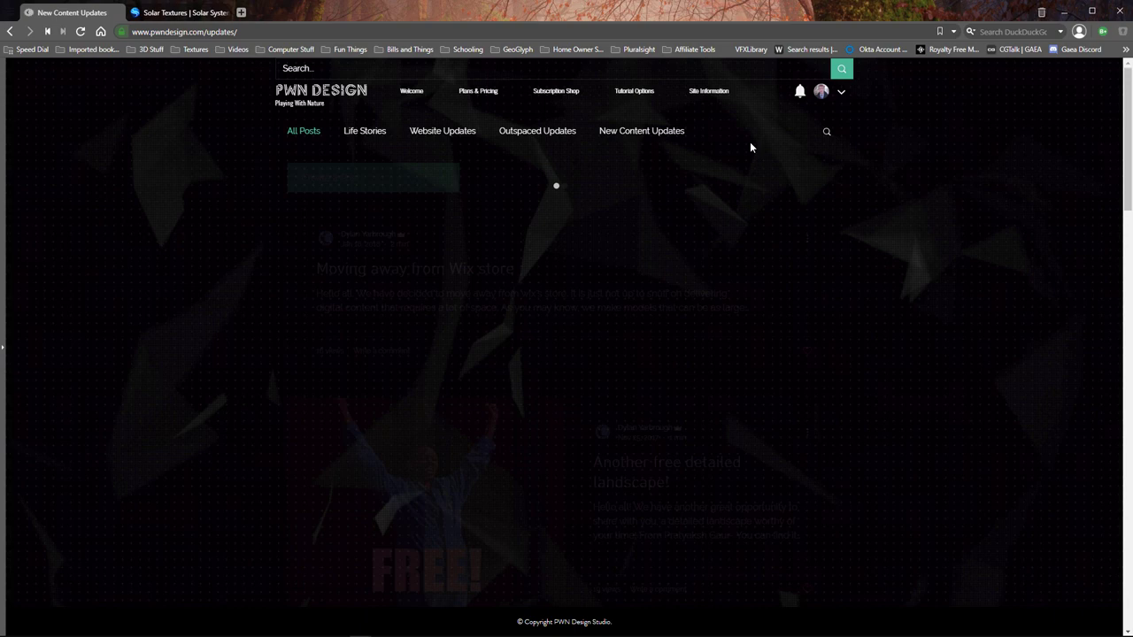
left_click(826, 132)
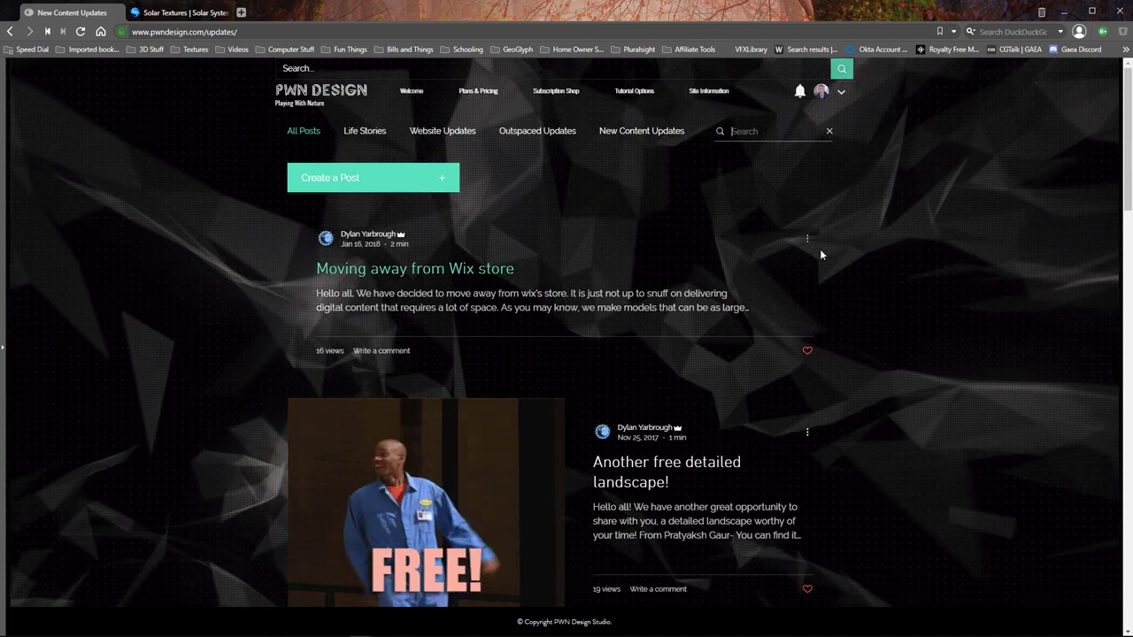
scroll(864, 446, "down", 10)
scroll(872, 469, "up", 7)
scroll(877, 497, "up", 3)
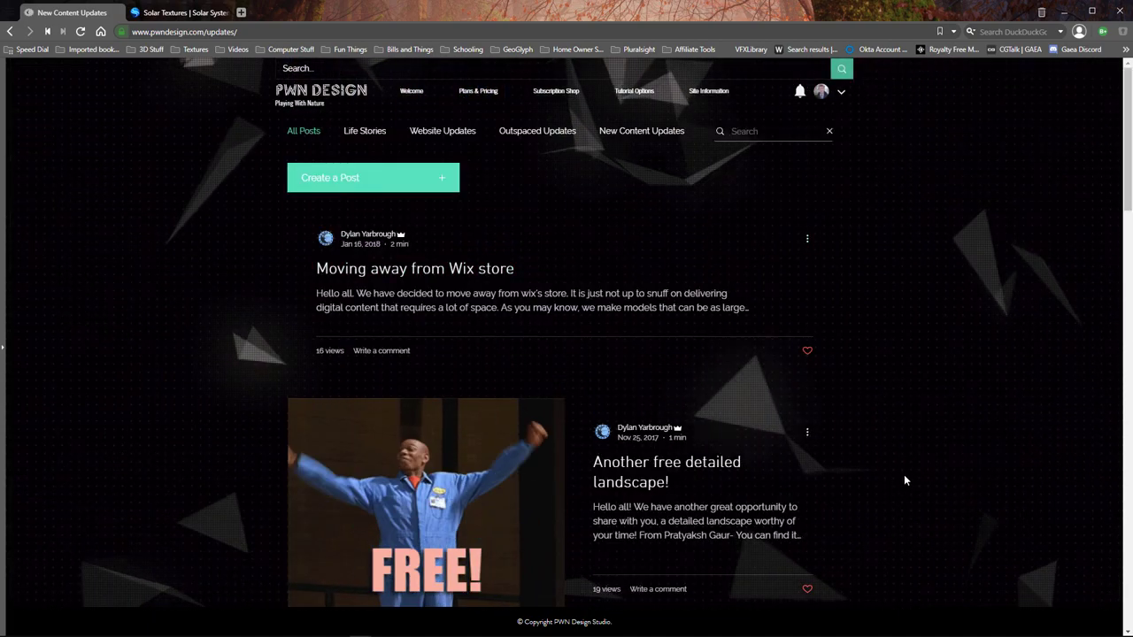
left_click(840, 92)
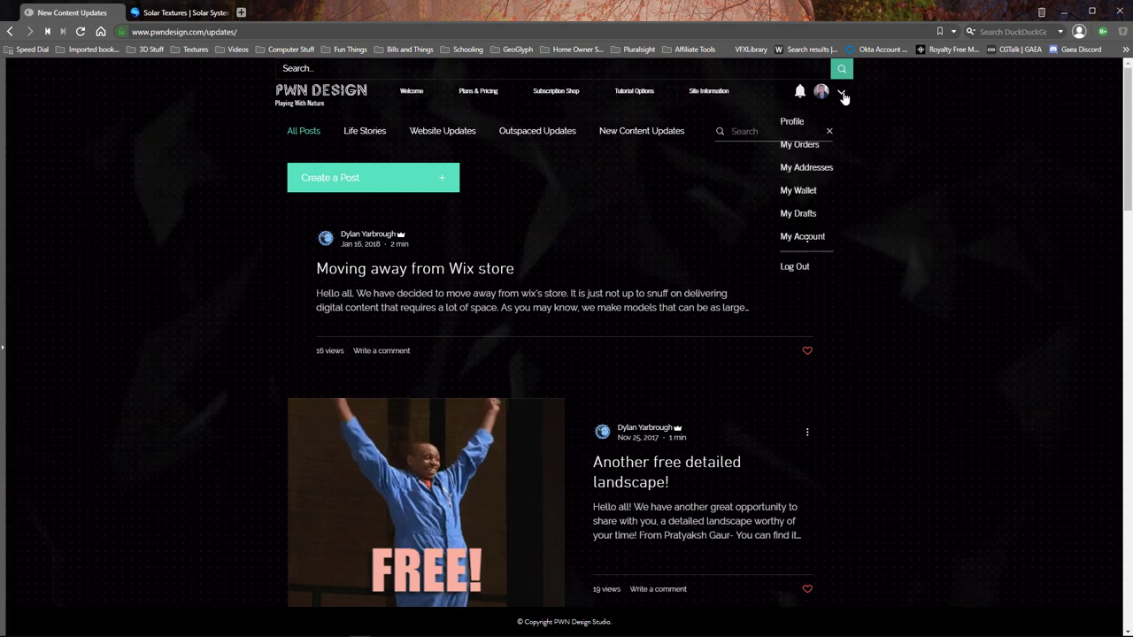
- Open the member Profile page and review its About text and Admin badge
left_click(792, 121)
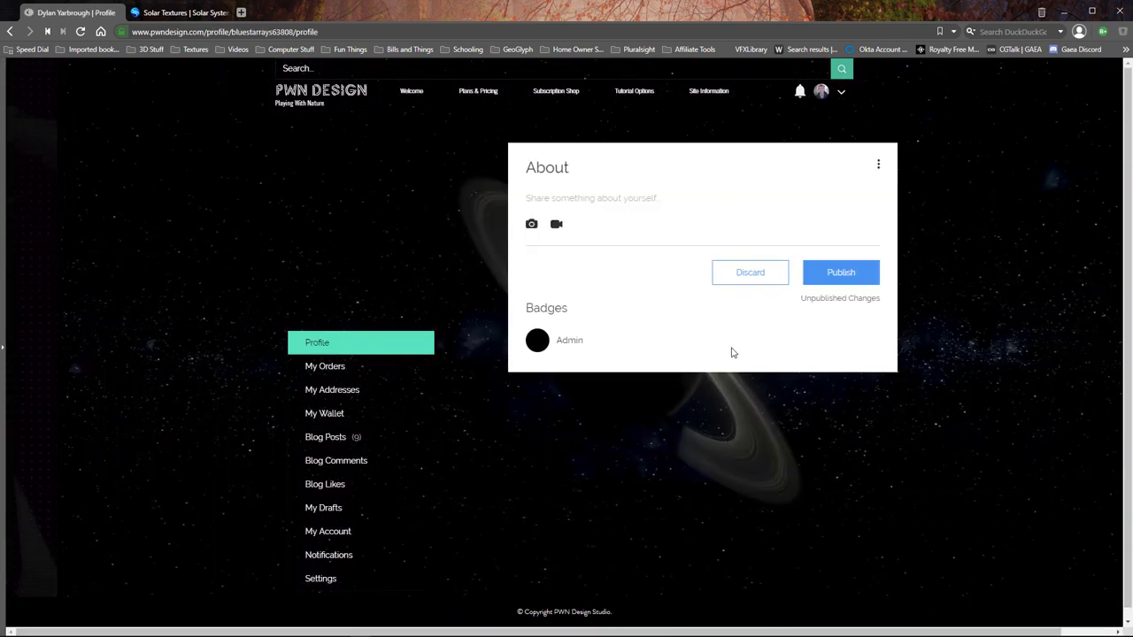
left_click_drag(542, 294, 474, 295)
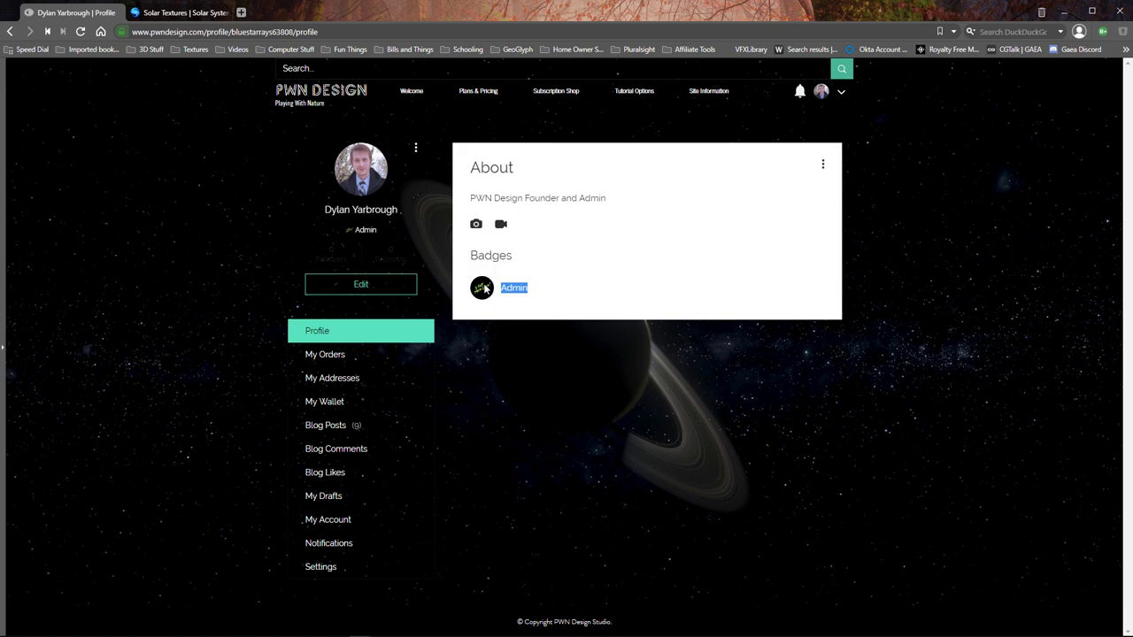
left_click(485, 289)
left_click(570, 68)
- Switch to the Solar System Scope Solar Textures tab and read its introduction
left_click(407, 92)
left_click(185, 14)
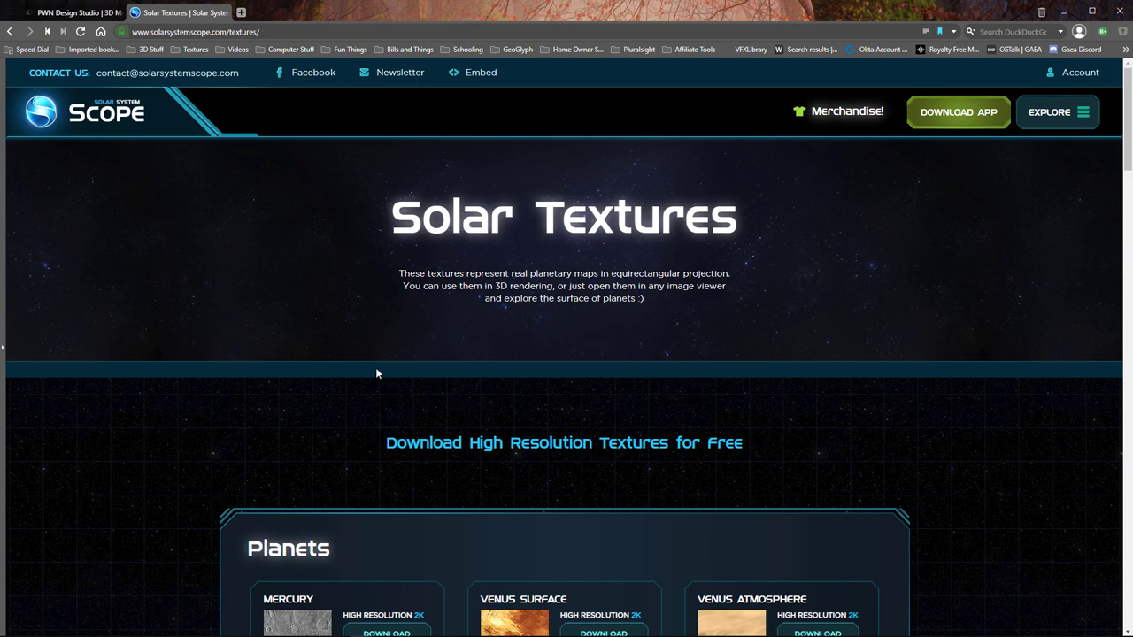
scroll(375, 373, "down", 7)
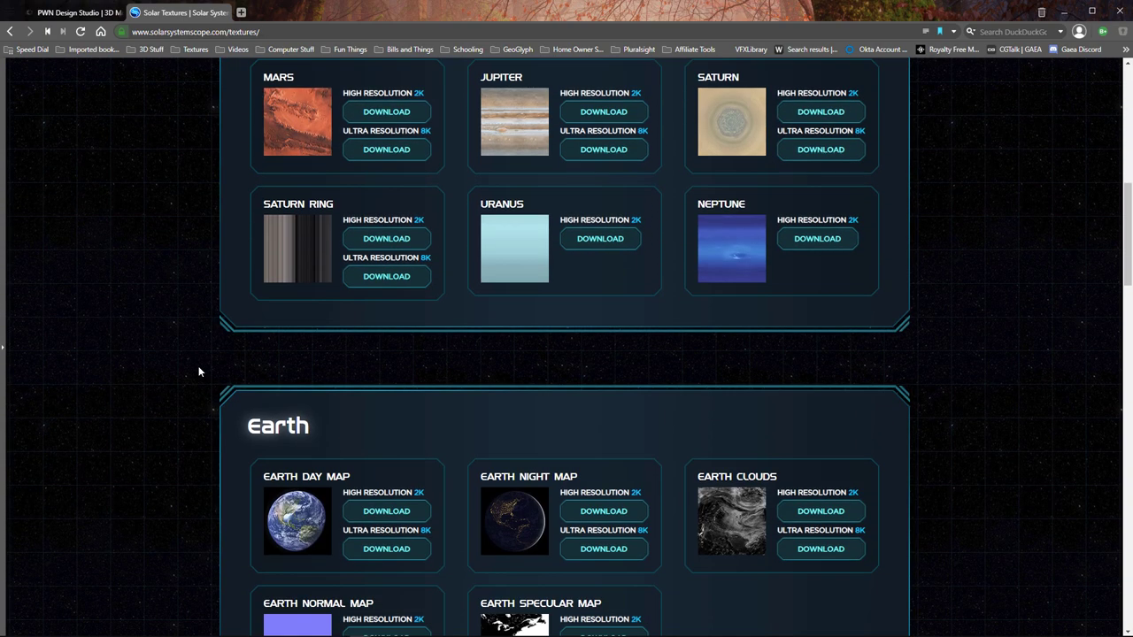
scroll(198, 372, "down", 12)
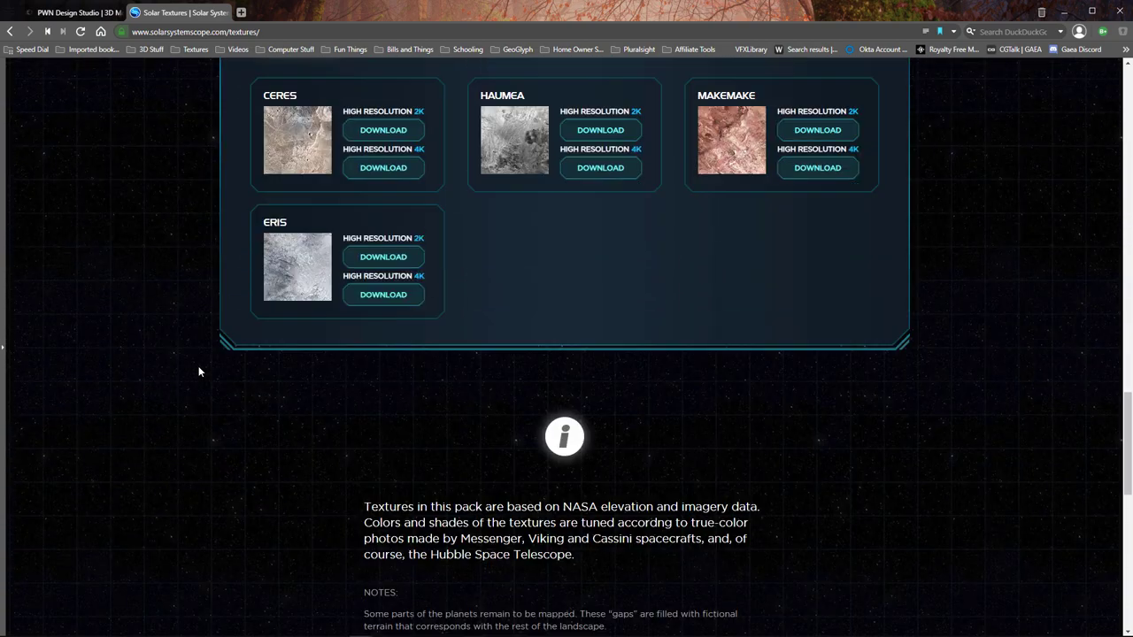
scroll(199, 372, "up", 3)
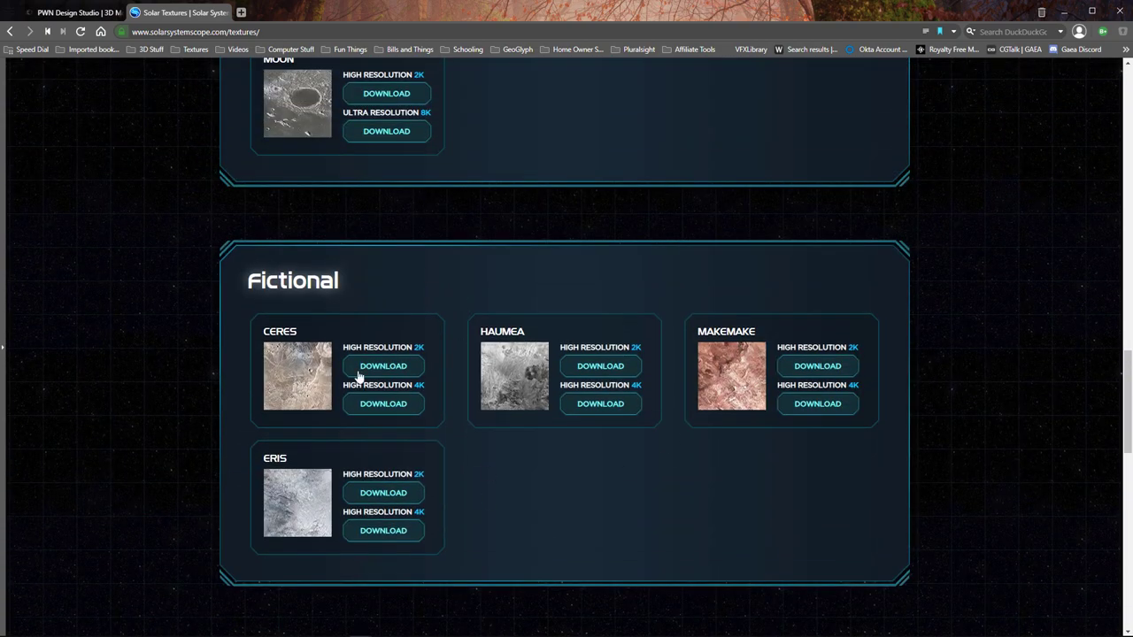
scroll(540, 520, "up", 15)
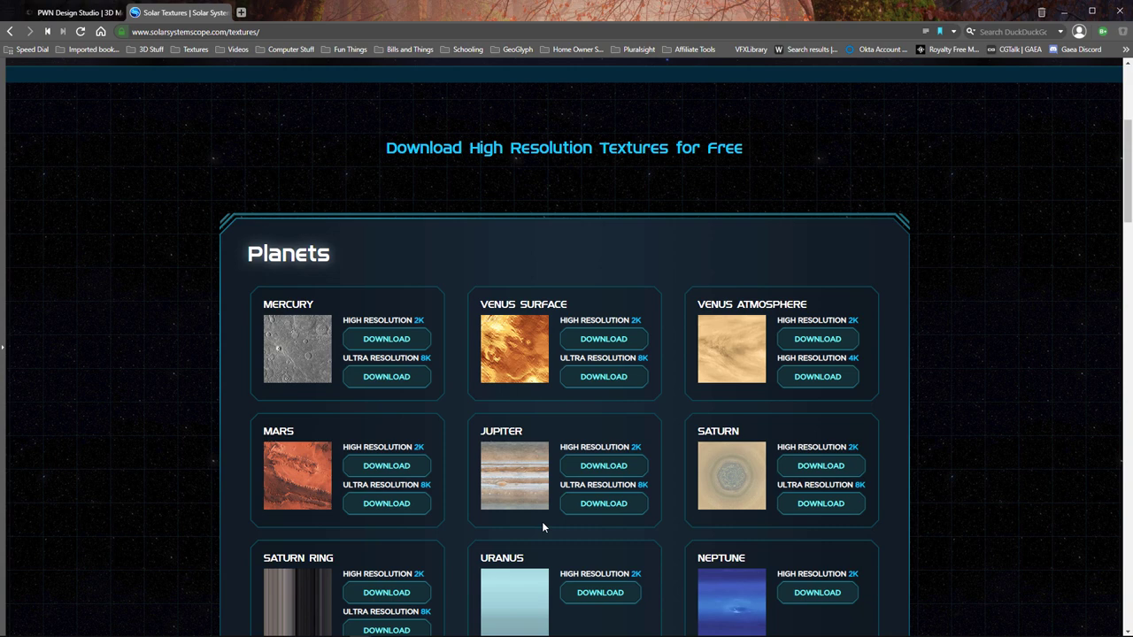
scroll(543, 527, "up", 4)
left_click_drag(389, 196, 620, 285)
left_click(680, 309)
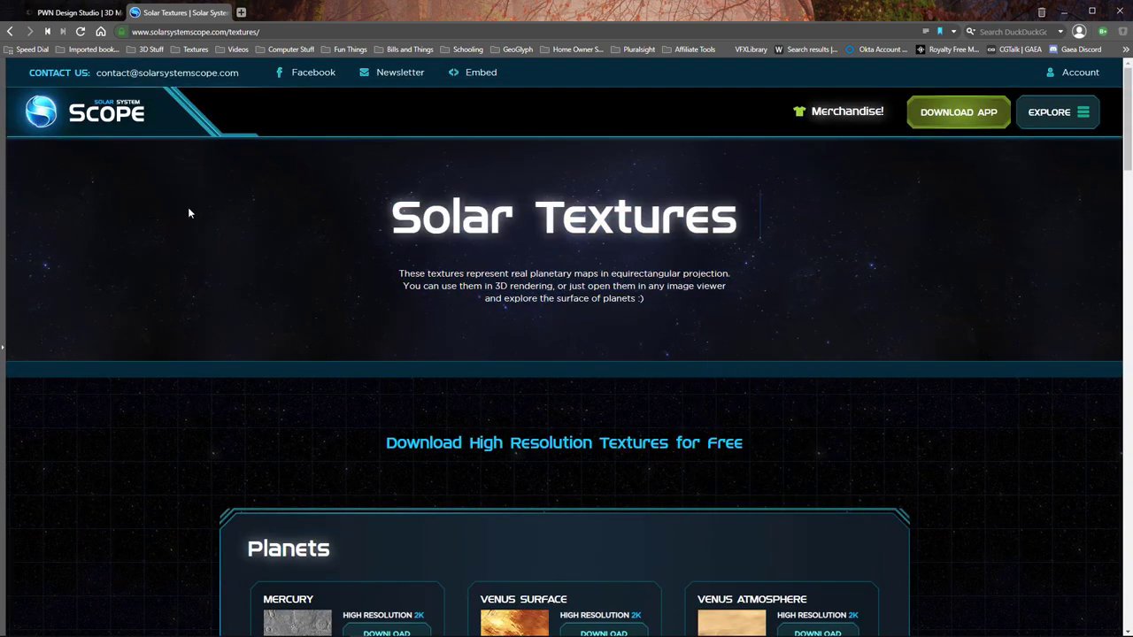
- Scroll through the Planets, Earth and Fictional texture map sections
scroll(900, 324, "down", 2)
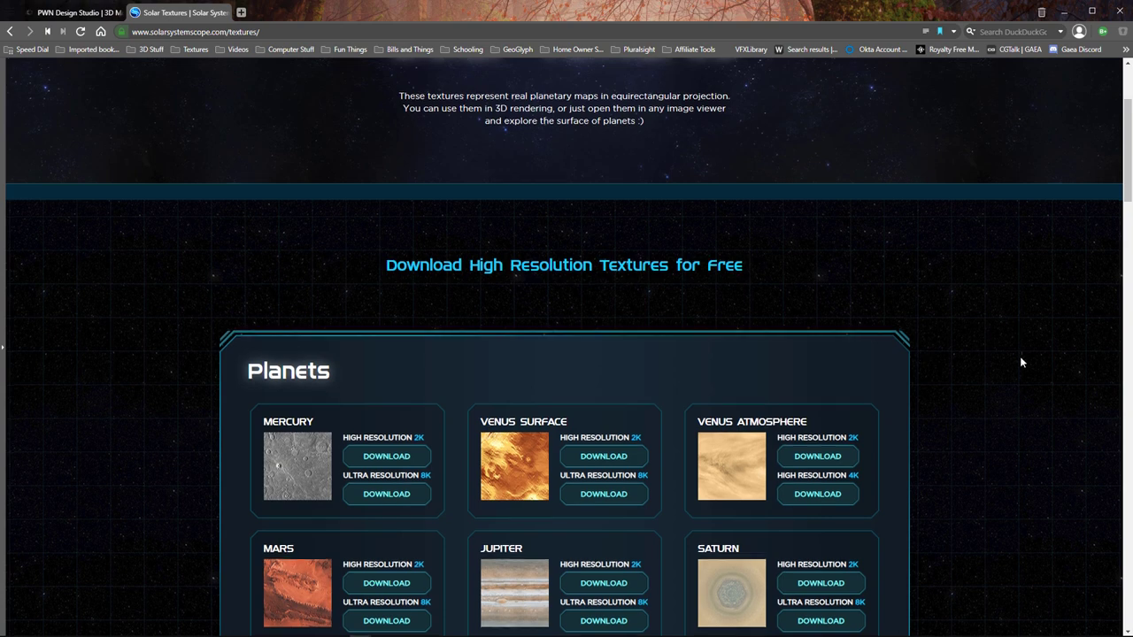
scroll(1021, 361, "down", 2)
scroll(1008, 361, "up", 4)
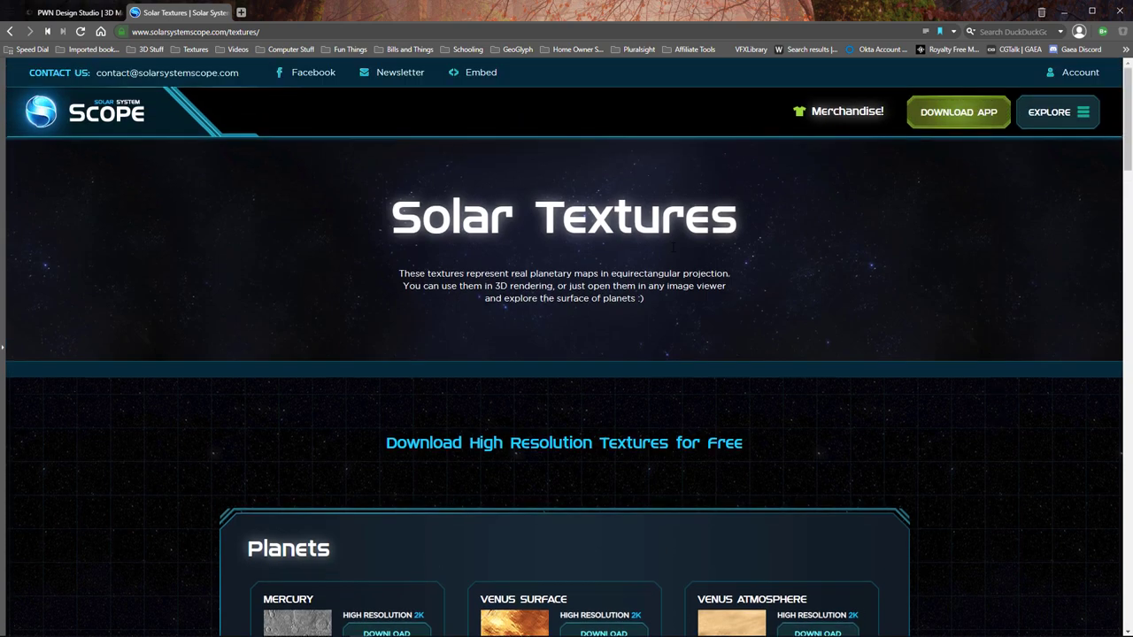
left_click_drag(735, 314, 703, 354)
scroll(961, 382, "down", 5)
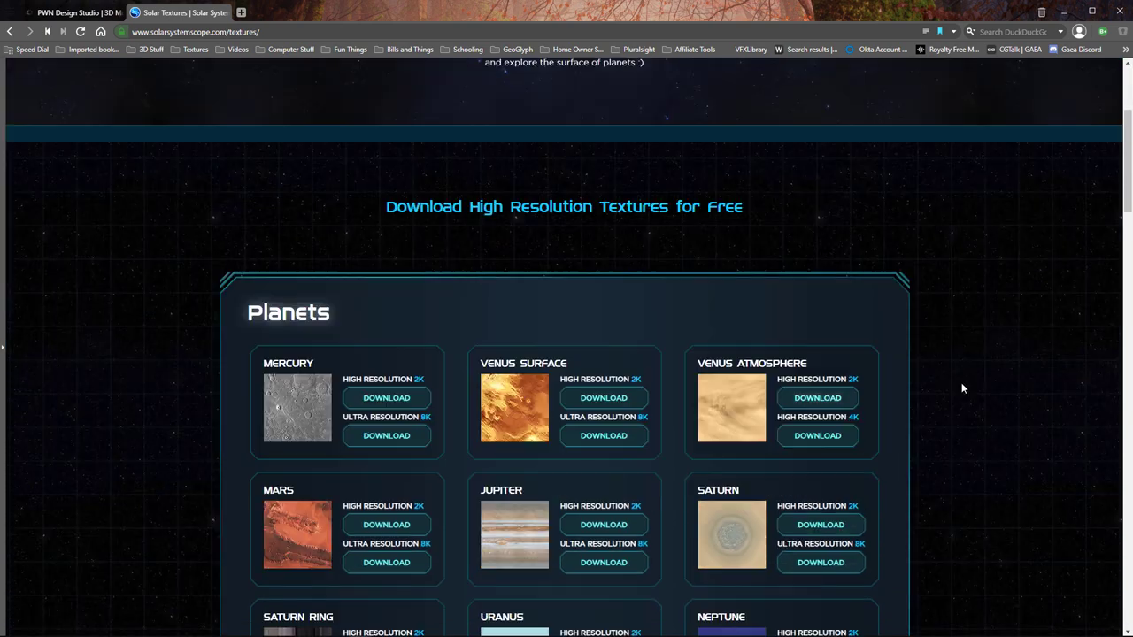
scroll(870, 492, "down", 3)
scroll(930, 482, "down", 2)
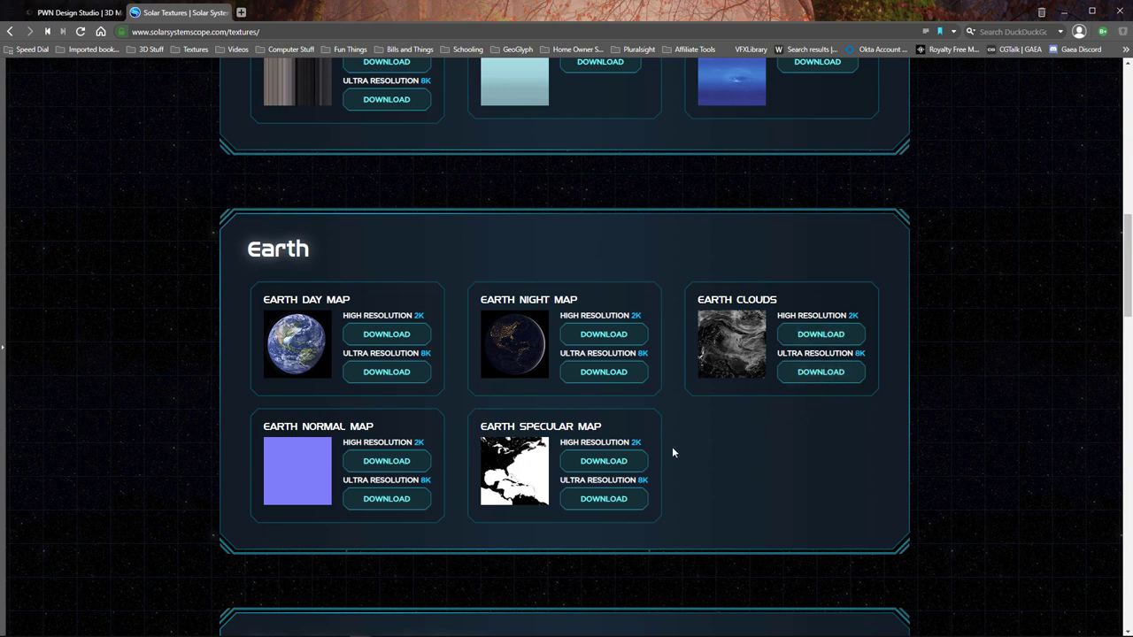
scroll(744, 464, "up", 10)
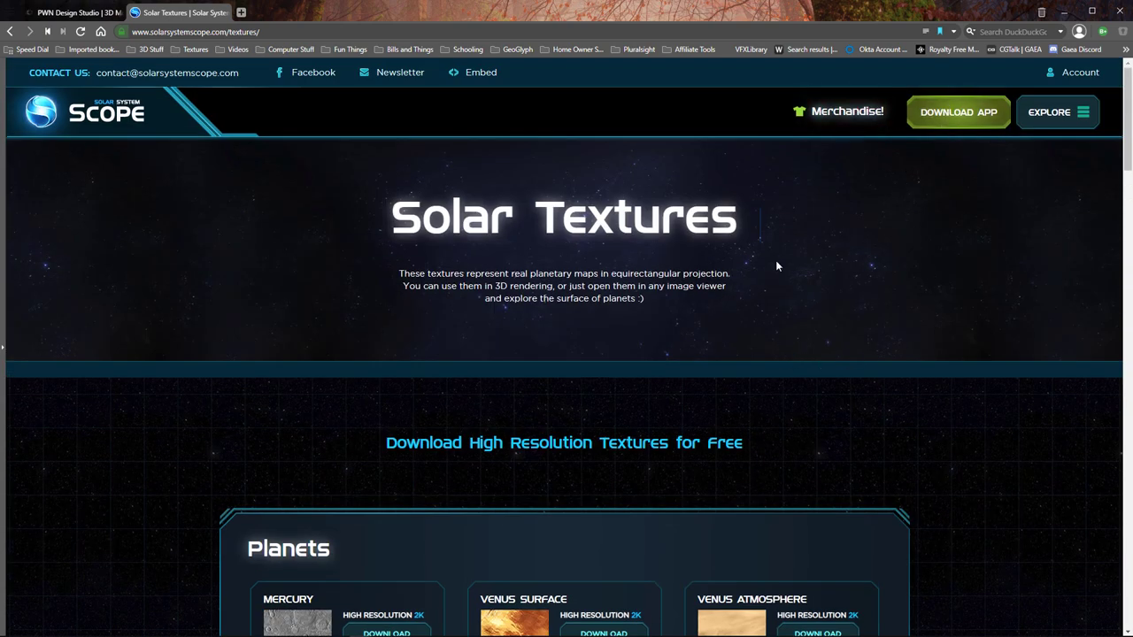
right_click(762, 332)
left_click(640, 326)
- Minimize the browser to reveal Cinema 4D's Octane live viewer planet render
left_click(1066, 13)
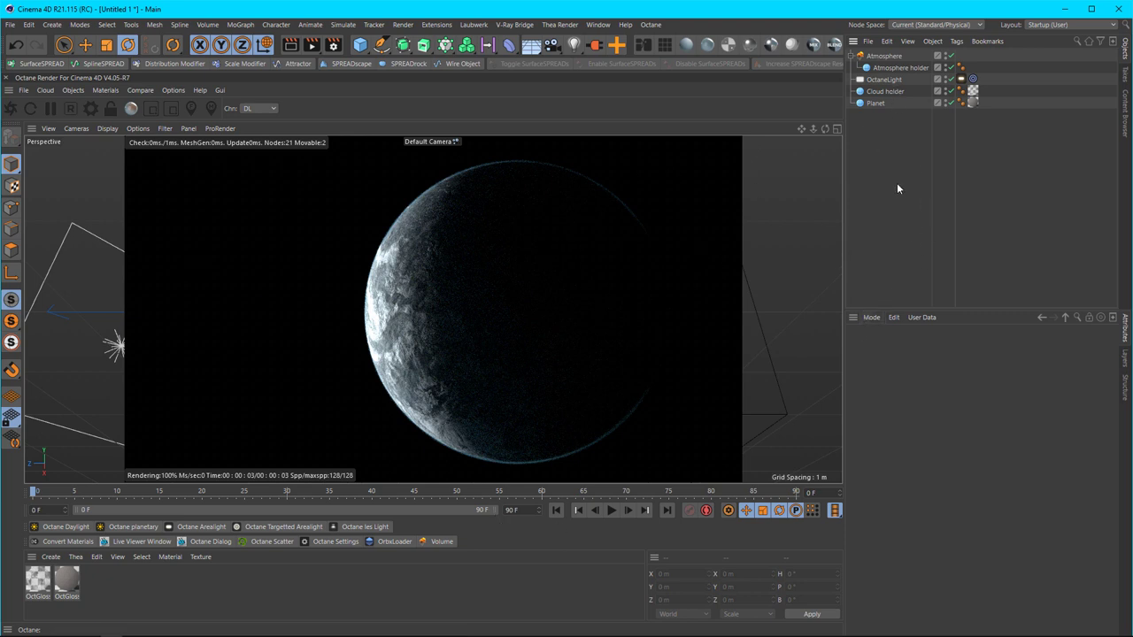
- Select the Planet, Cloud holder, Atmosphere holder and Atmosphere volume in turn to inspect them
left_click(360, 45)
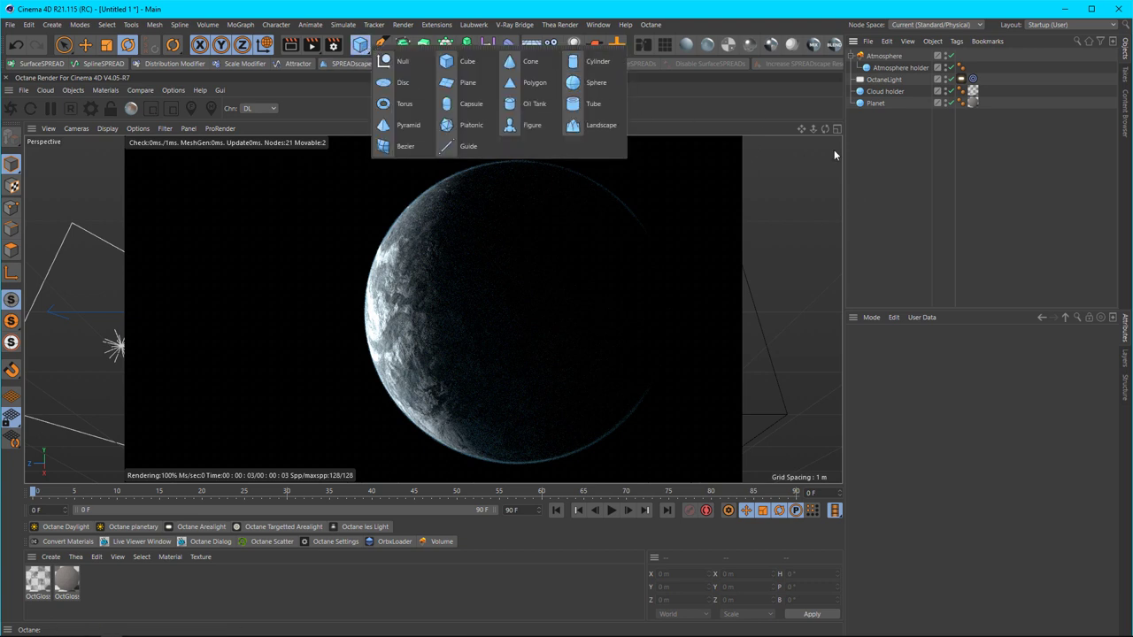
left_click(878, 105)
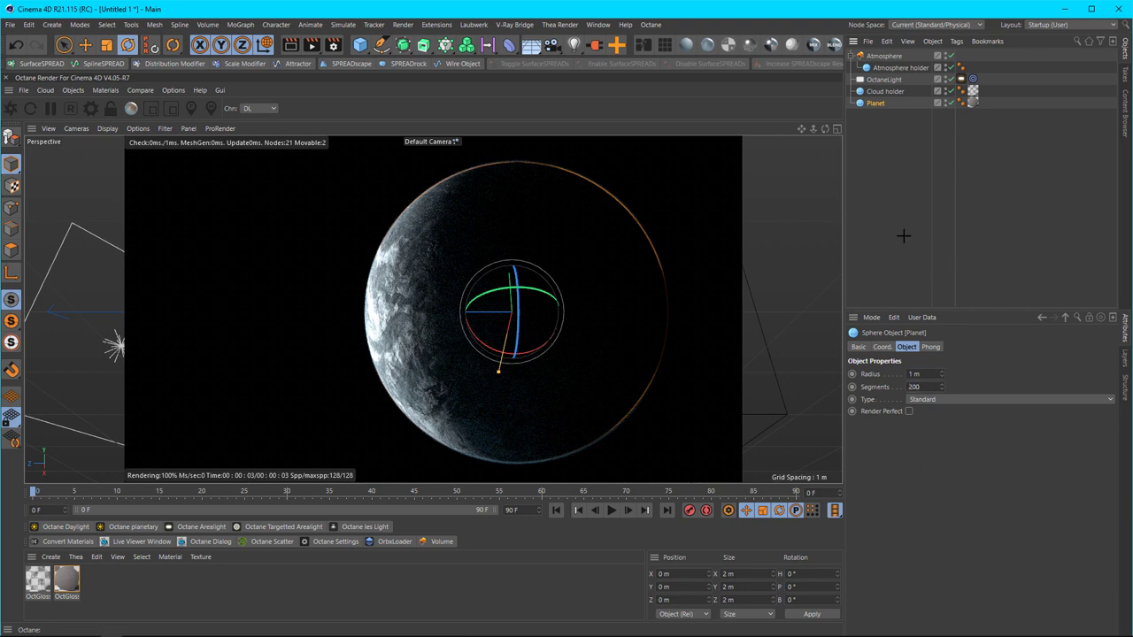
left_click(952, 258)
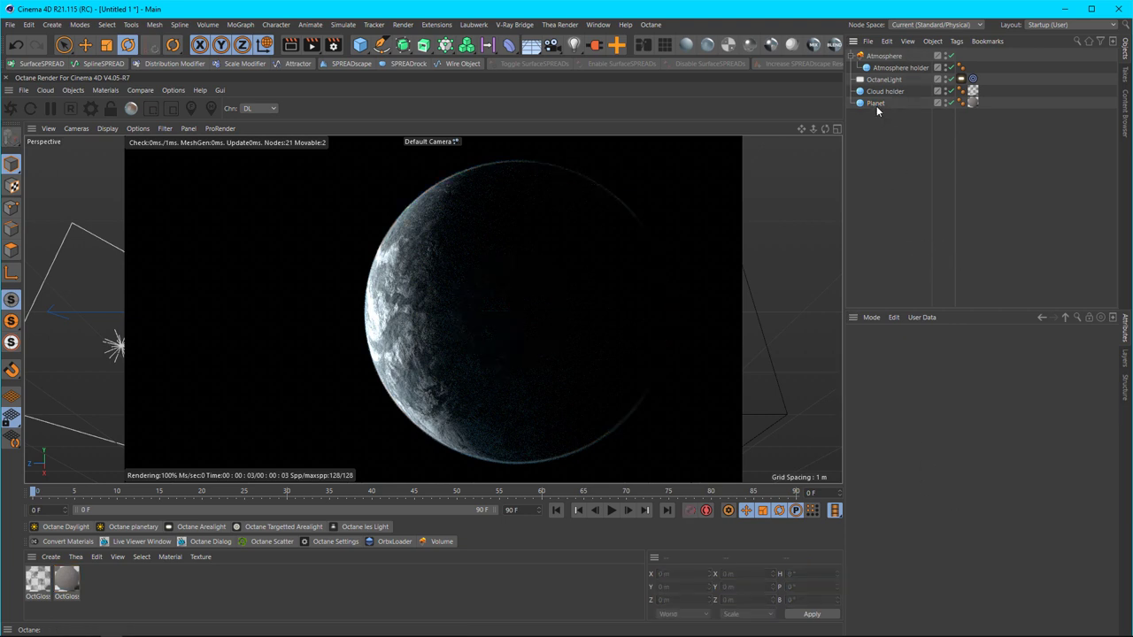
left_click(884, 92)
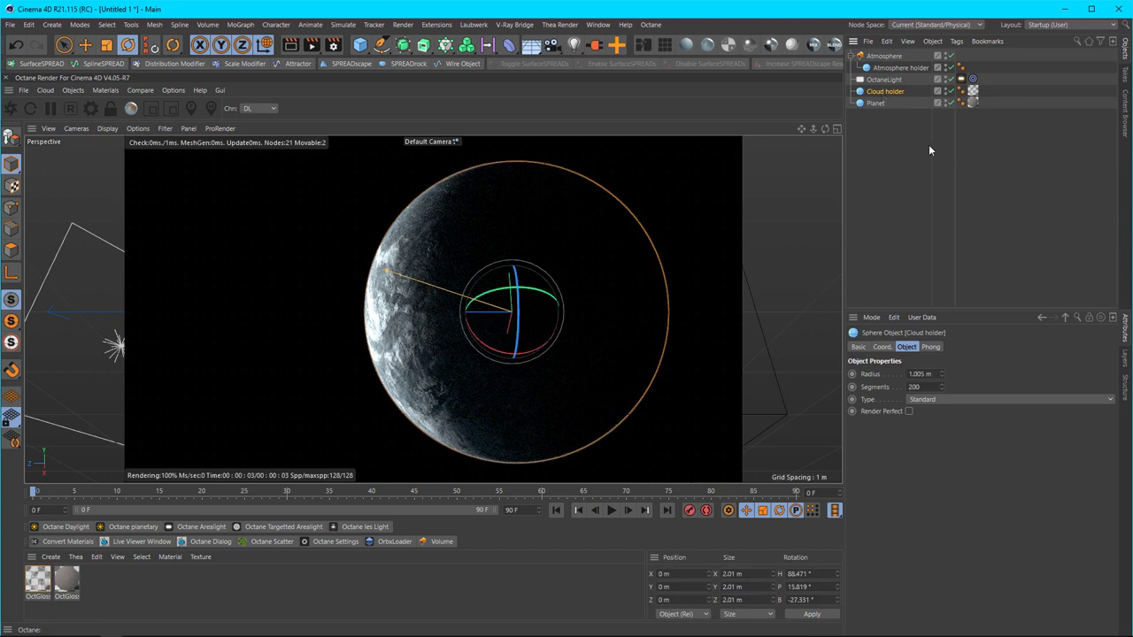
left_click(898, 68)
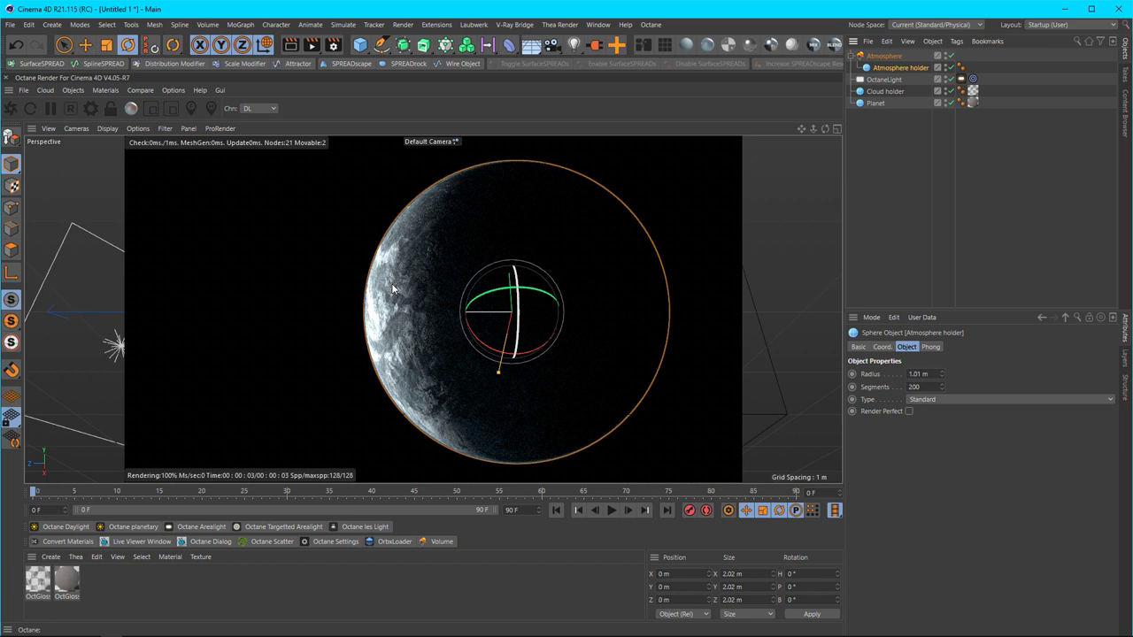
left_click(883, 55)
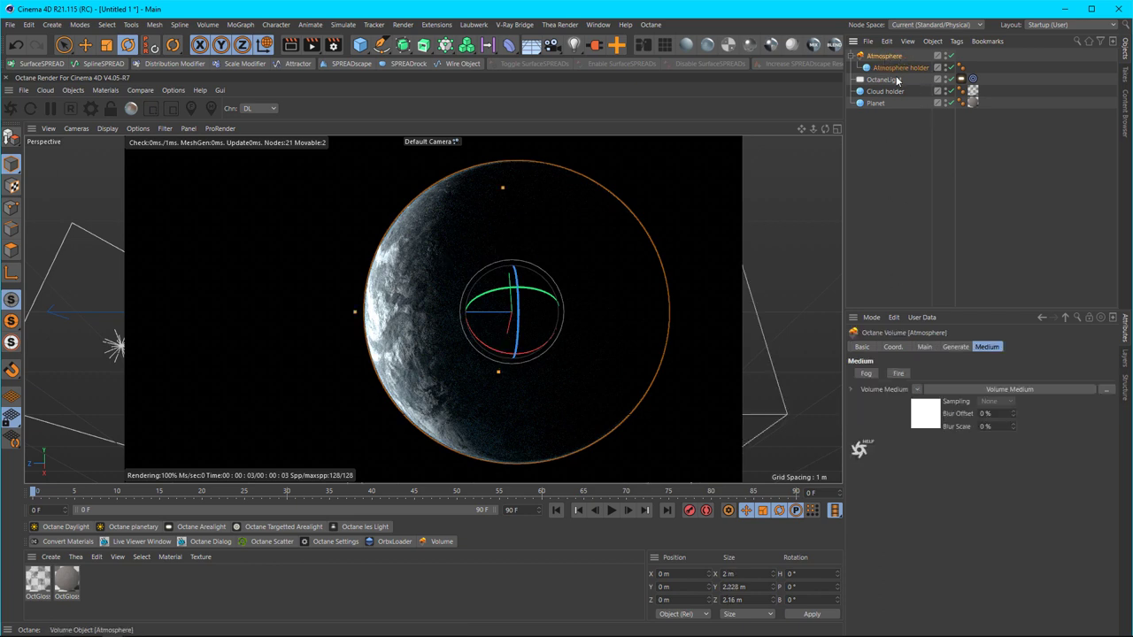
left_click(895, 211)
- Compare sphere radii: Planet 1 m, Cloud holder 1.005 m, Atmosphere holder 1.01 m
left_click(880, 103)
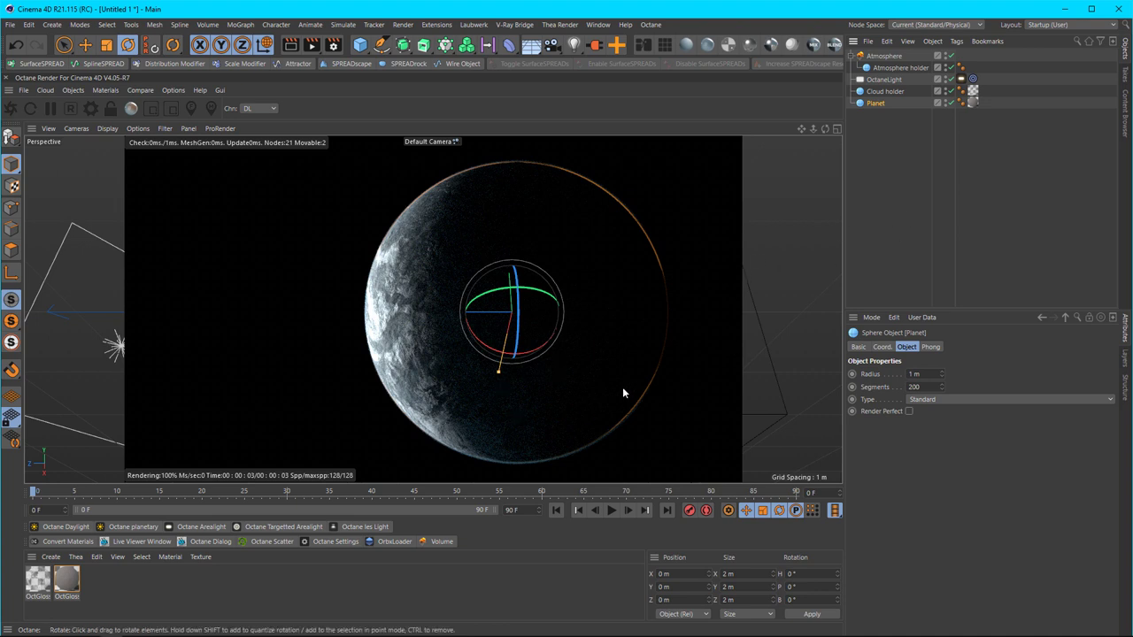
left_click(885, 91)
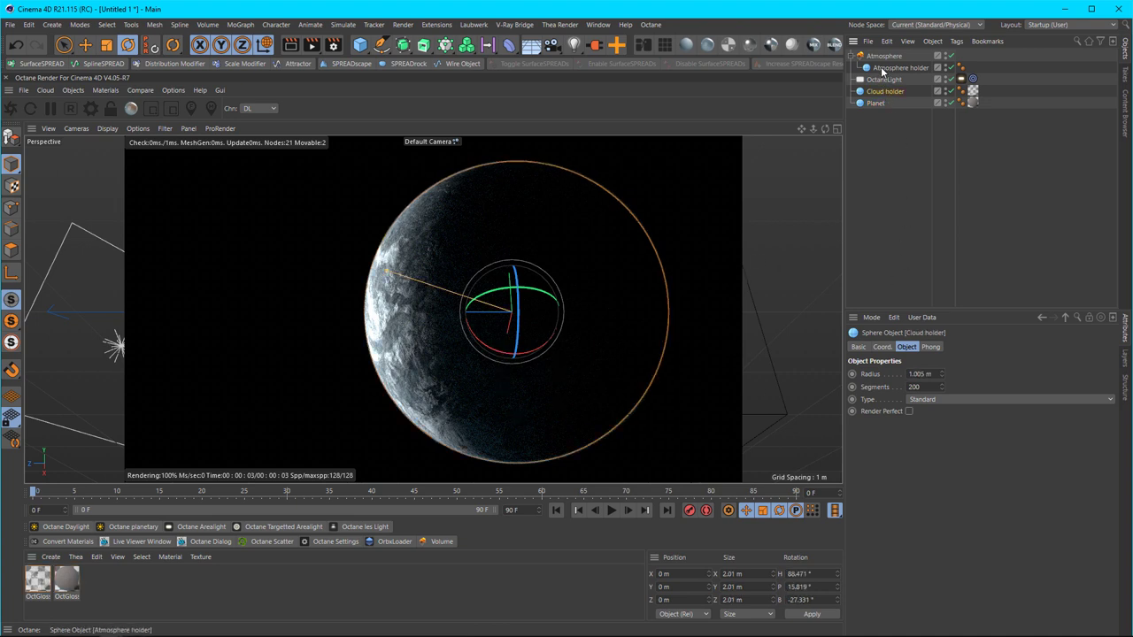
left_click(880, 103)
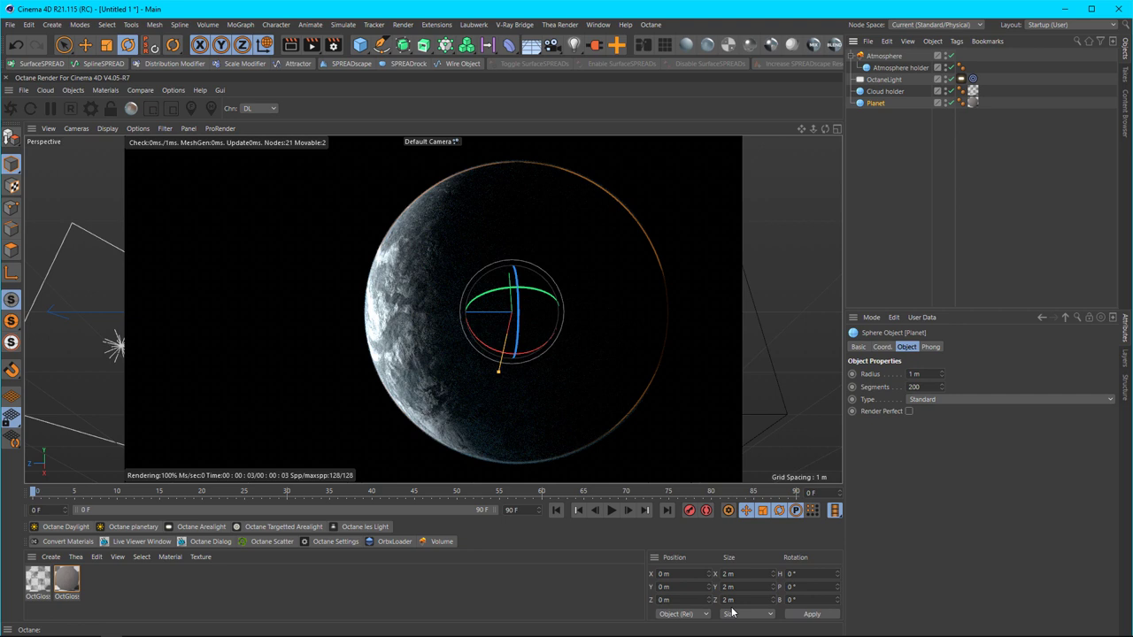
left_click(885, 91)
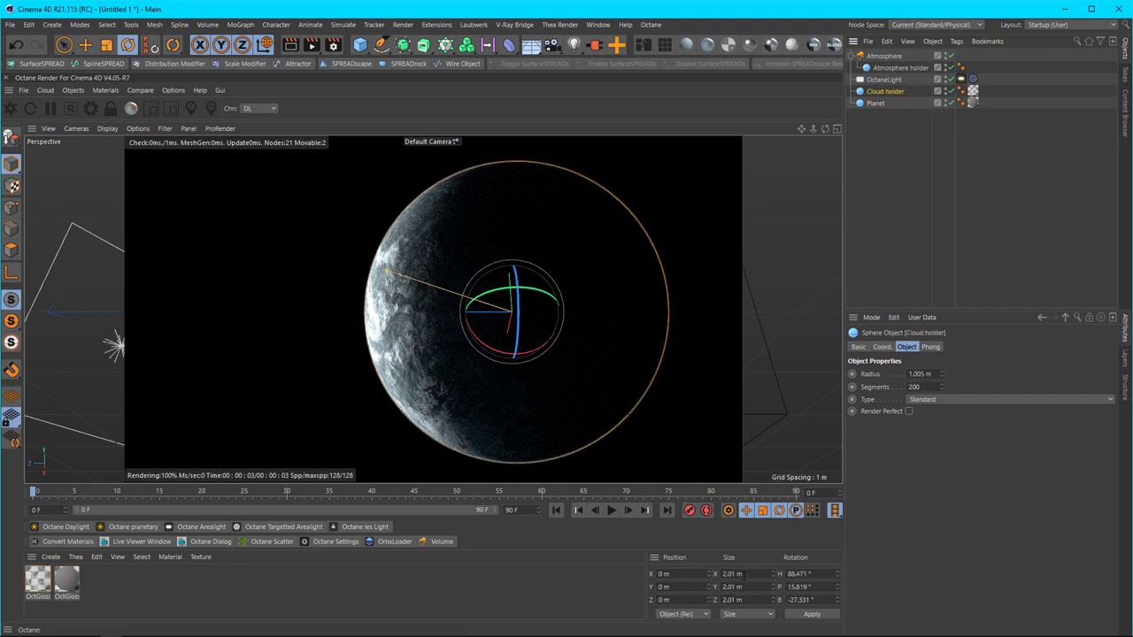
left_click(892, 71)
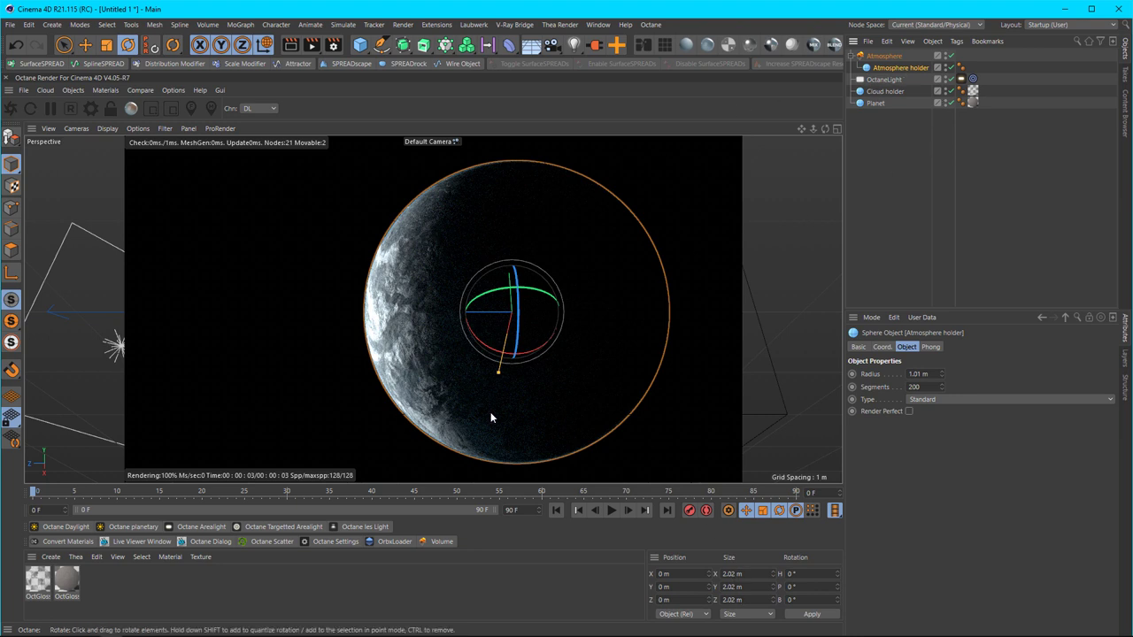
left_click(928, 208)
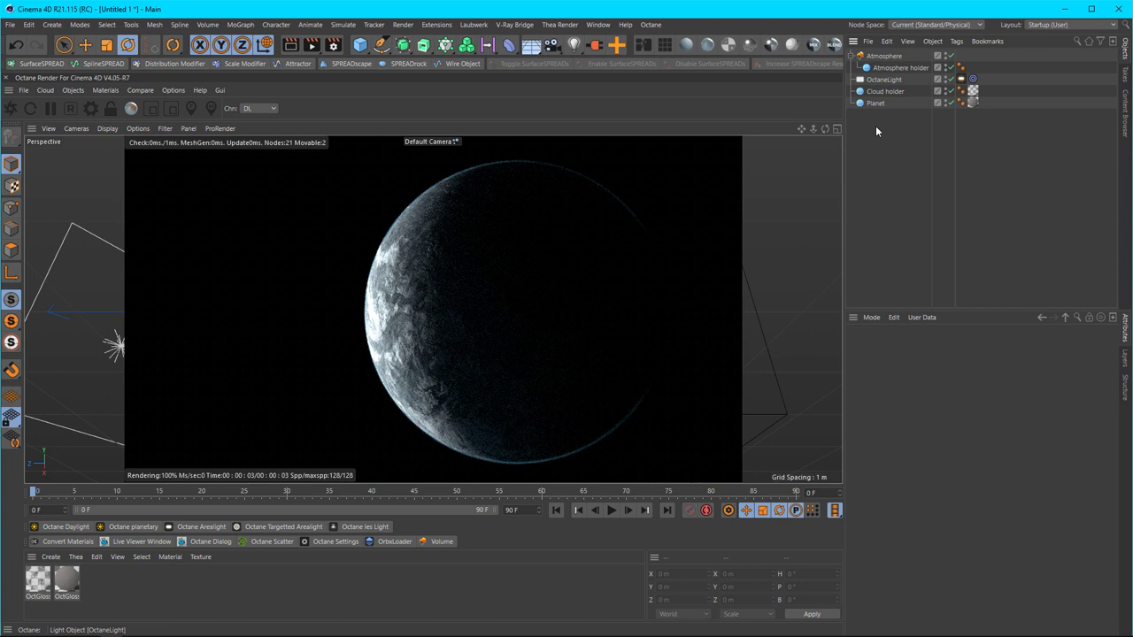
left_click(883, 93)
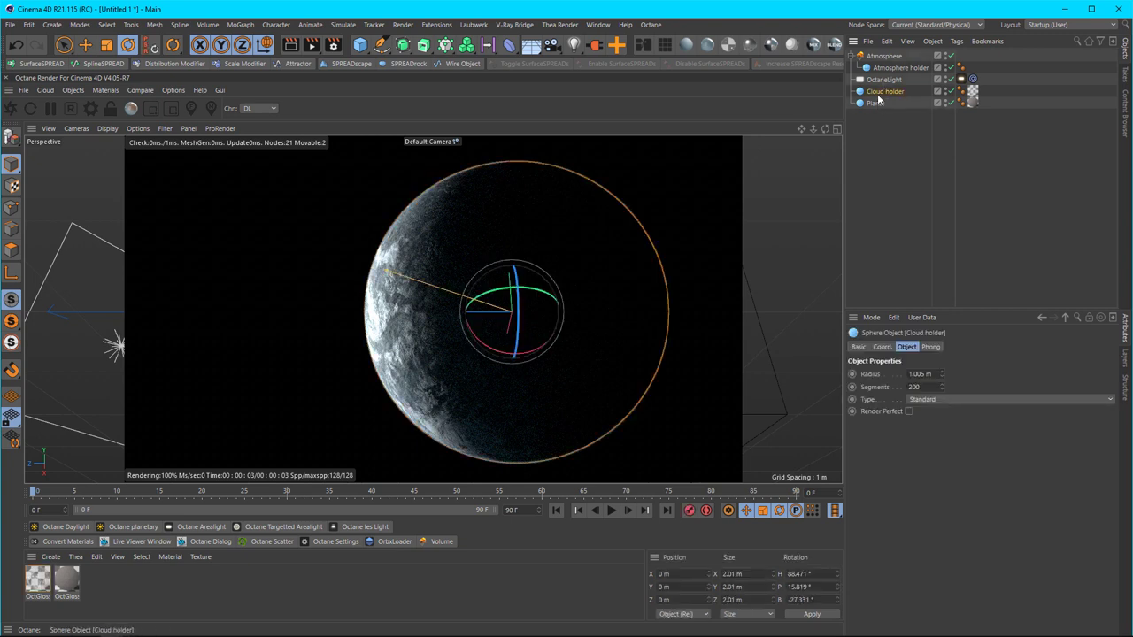
left_click(885, 206)
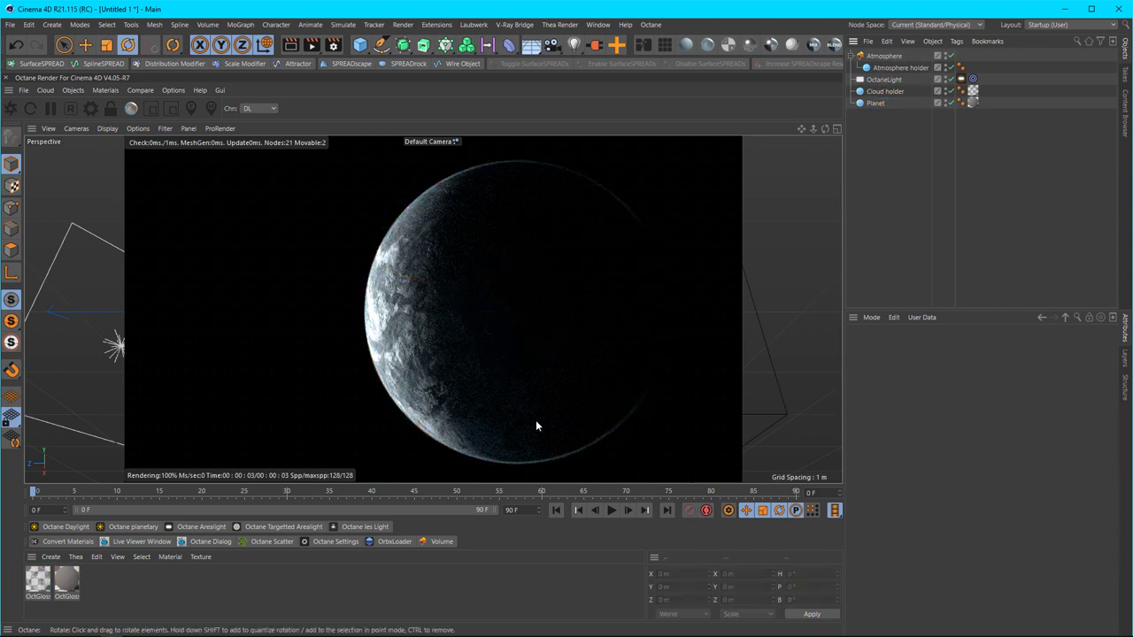
- Review the second OctGlossy material's Diffuse, Bump, Specular and Roughness channels
double_click(73, 584)
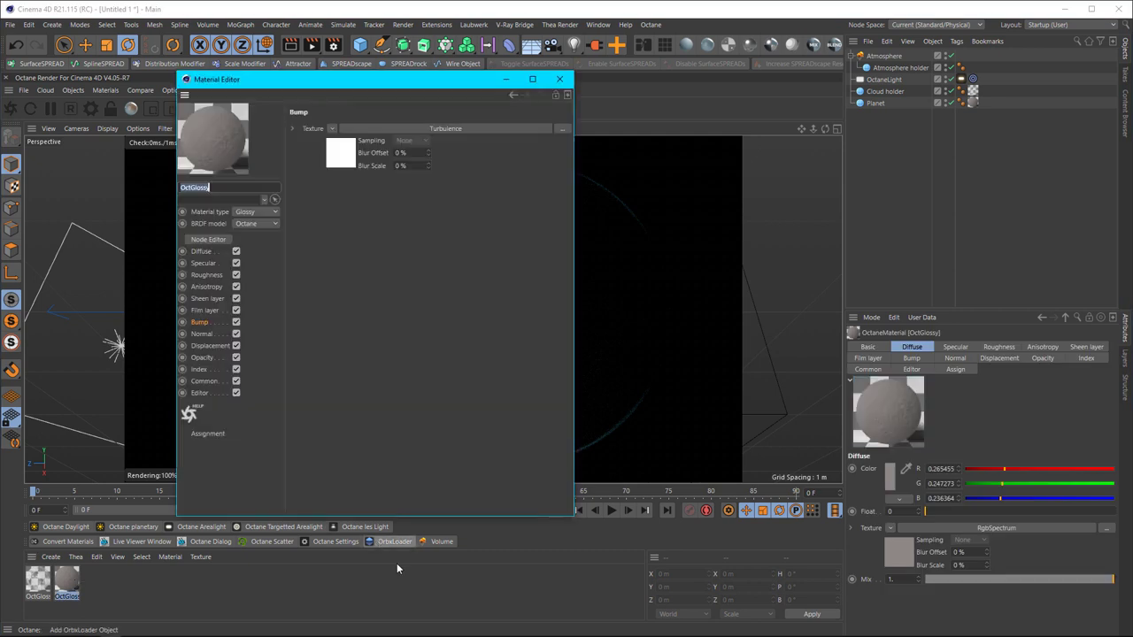
left_click_drag(389, 85, 920, 87)
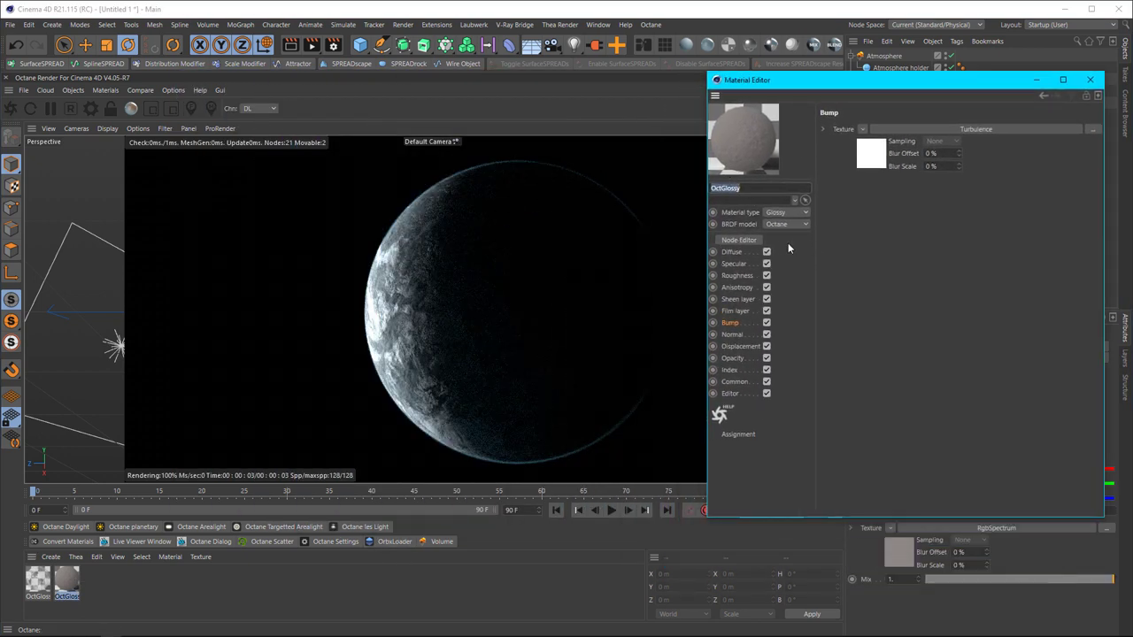
left_click(731, 251)
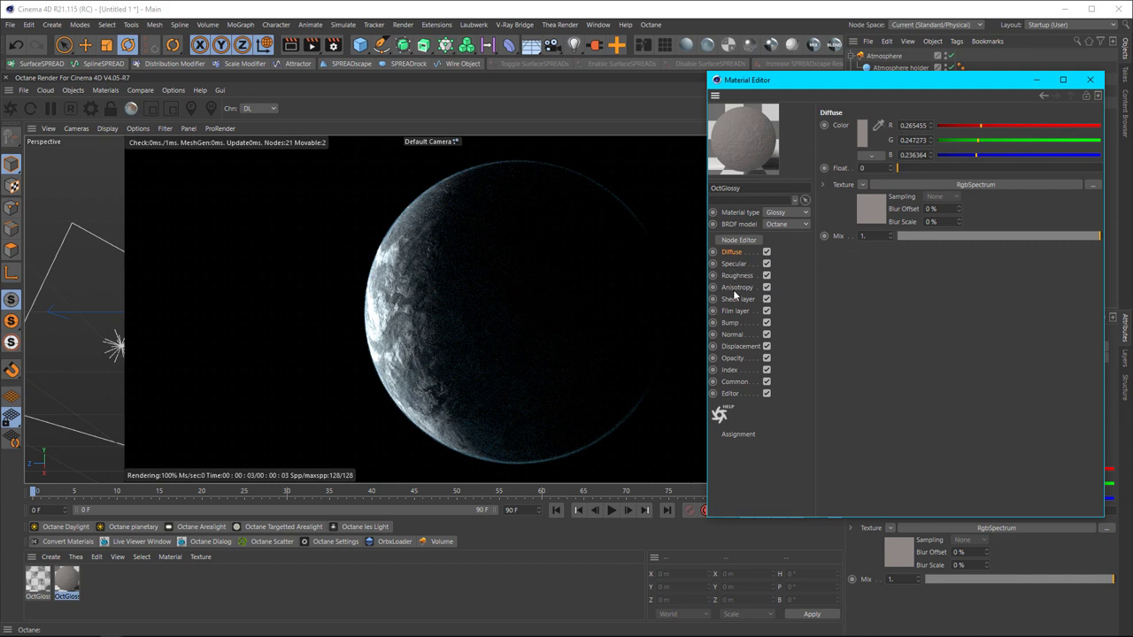
left_click(730, 323)
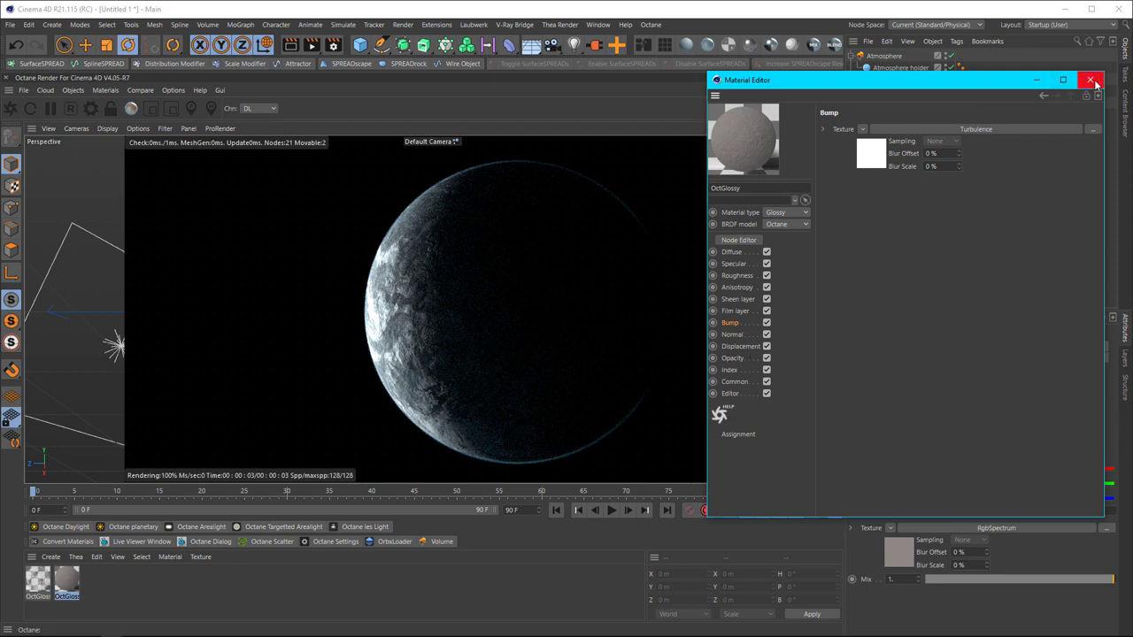
left_click(734, 264)
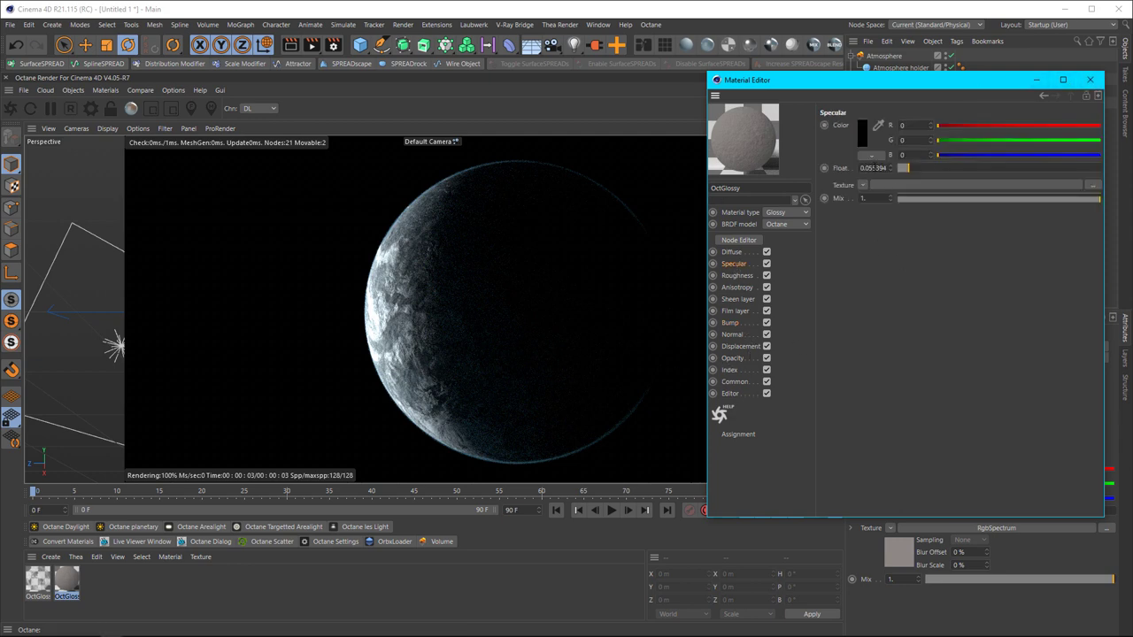
left_click(737, 276)
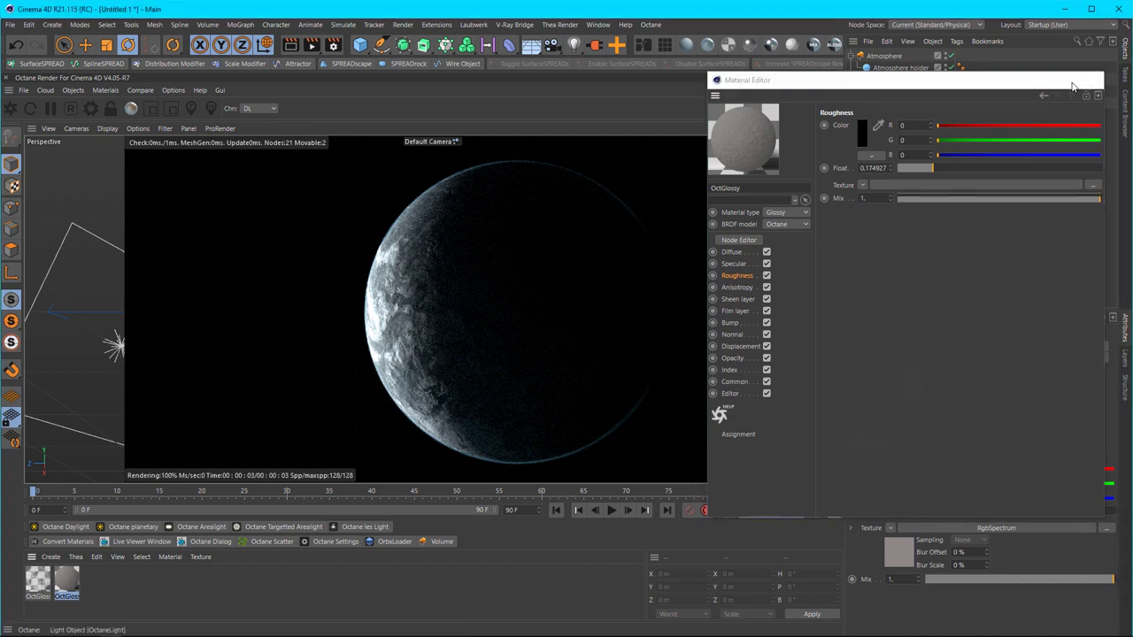
left_click(1090, 79)
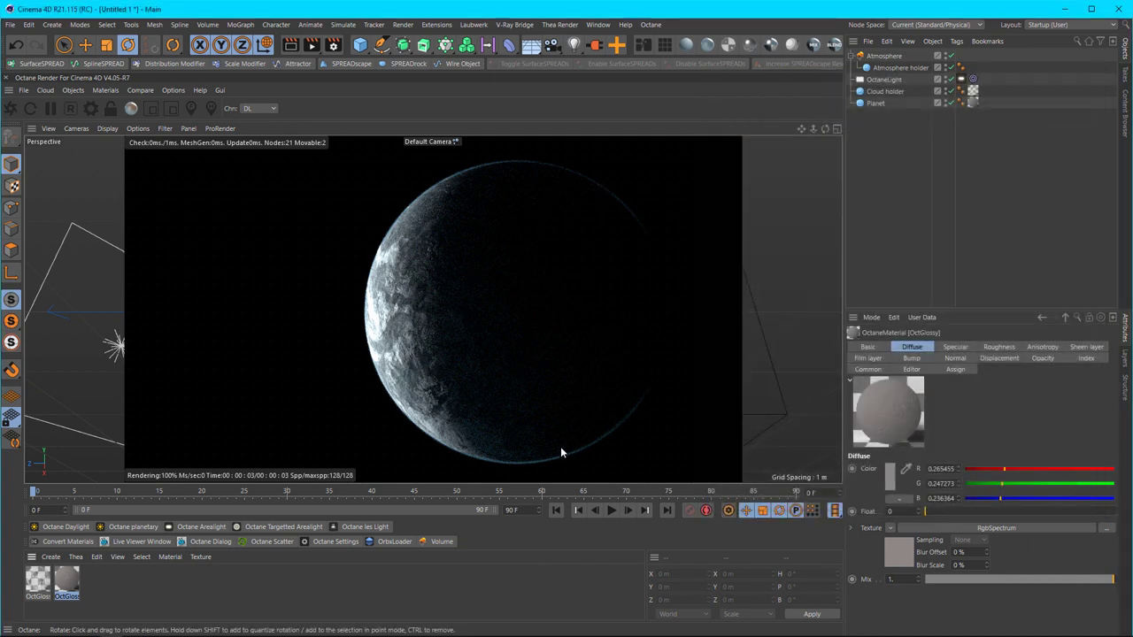
- Inspect the OctGlossy material's Diffuse, Opacity, earth-clouds Displacement texture and Turbulence Bump channels
double_click(38, 581)
left_click_drag(335, 85, 863, 117)
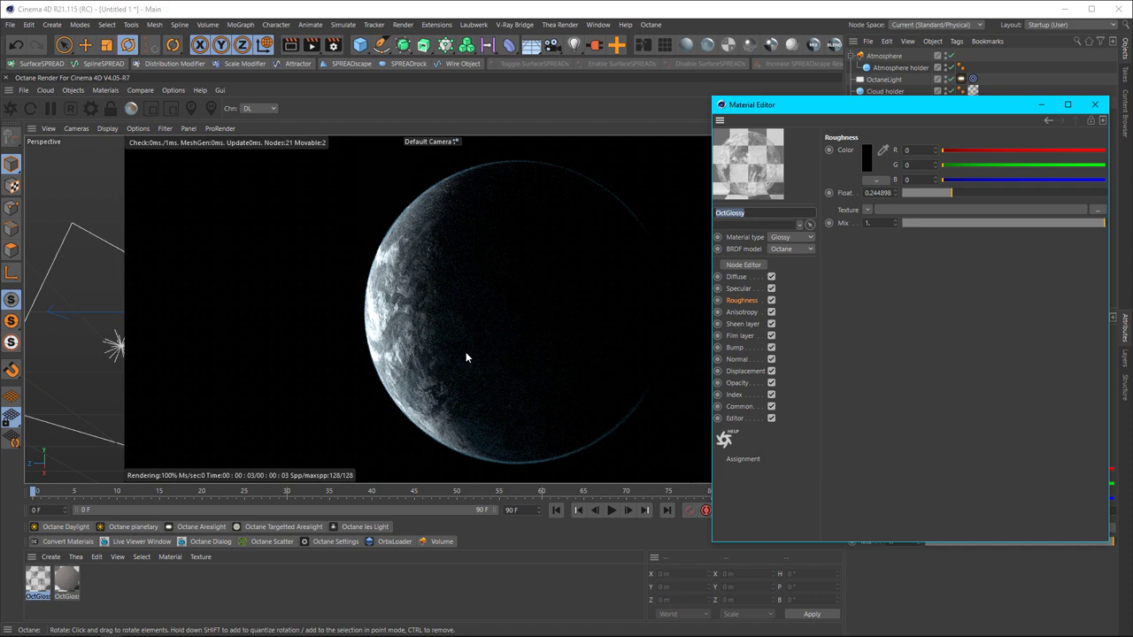
left_click(736, 276)
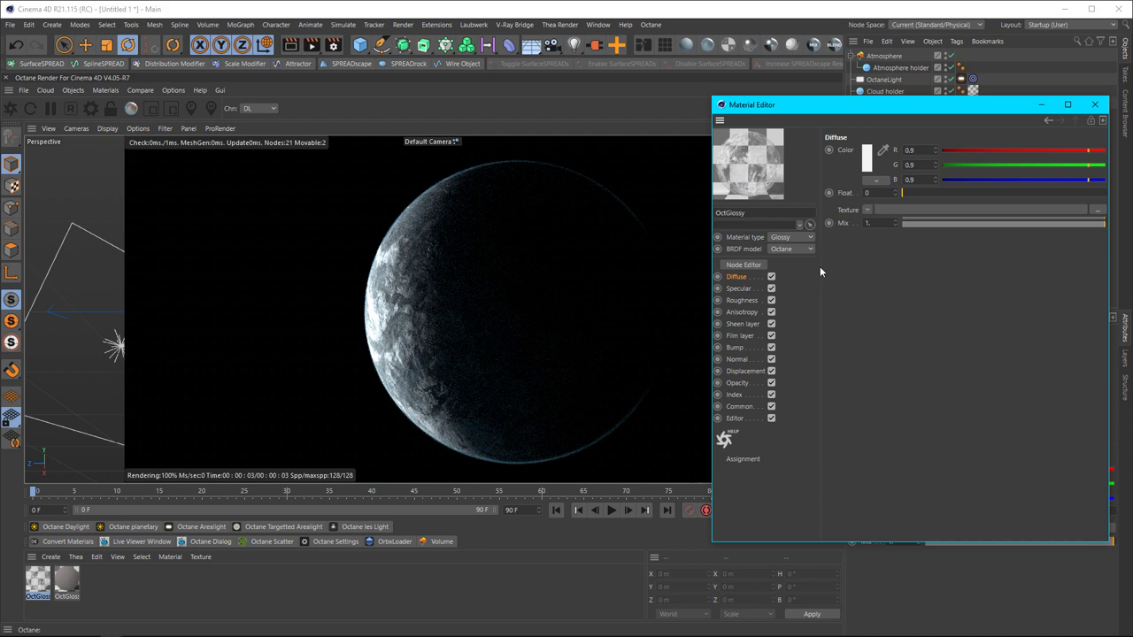
left_click(737, 384)
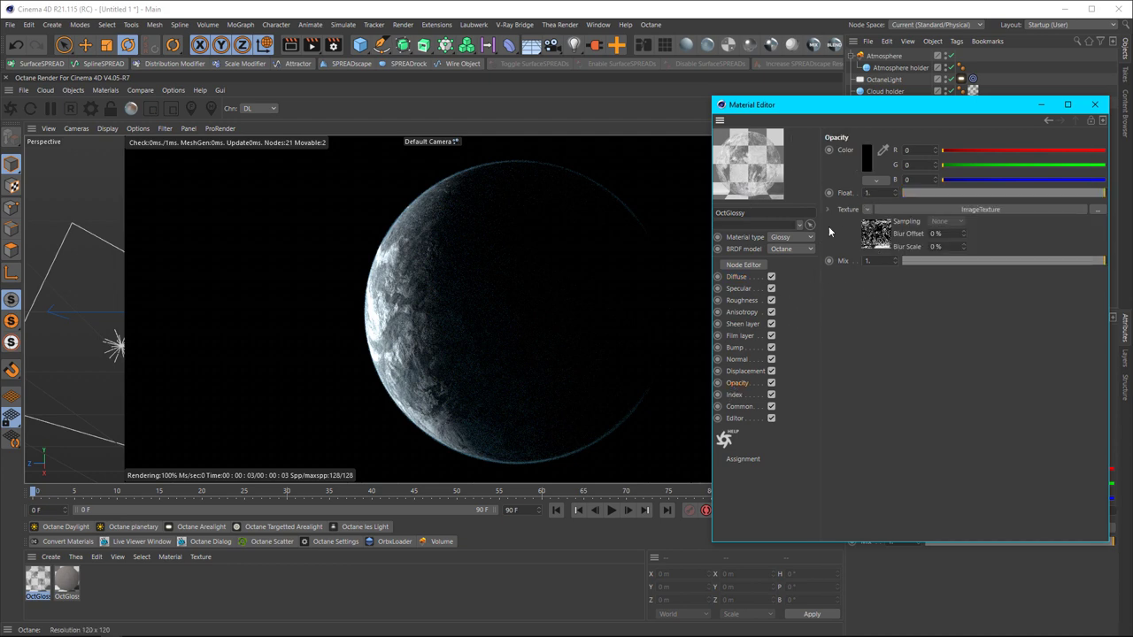
left_click(744, 372)
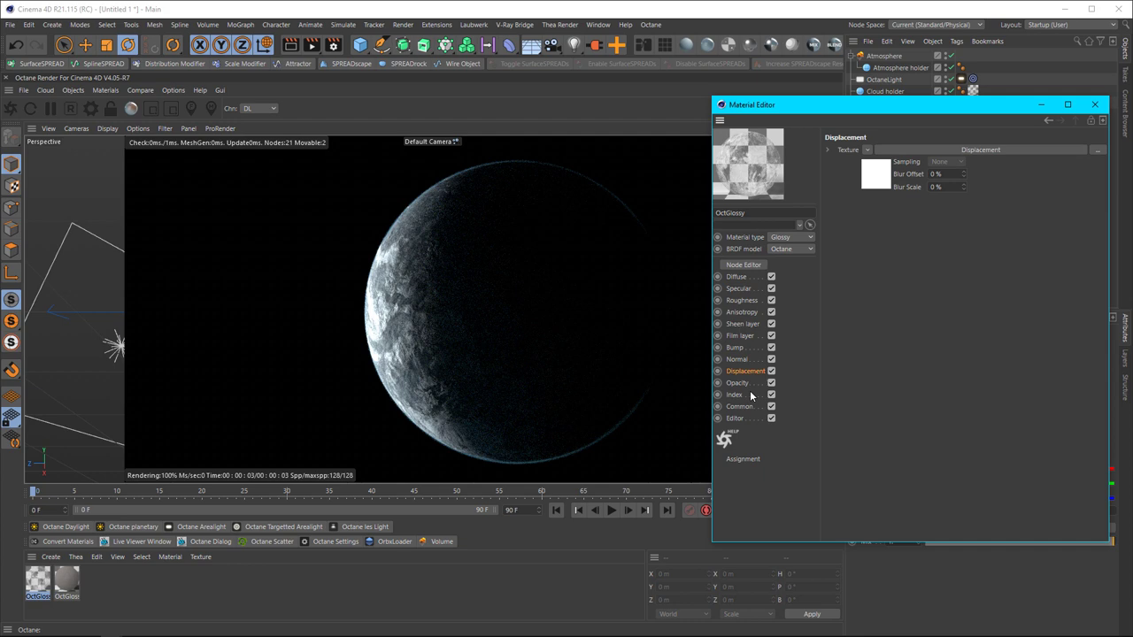
left_click(828, 150)
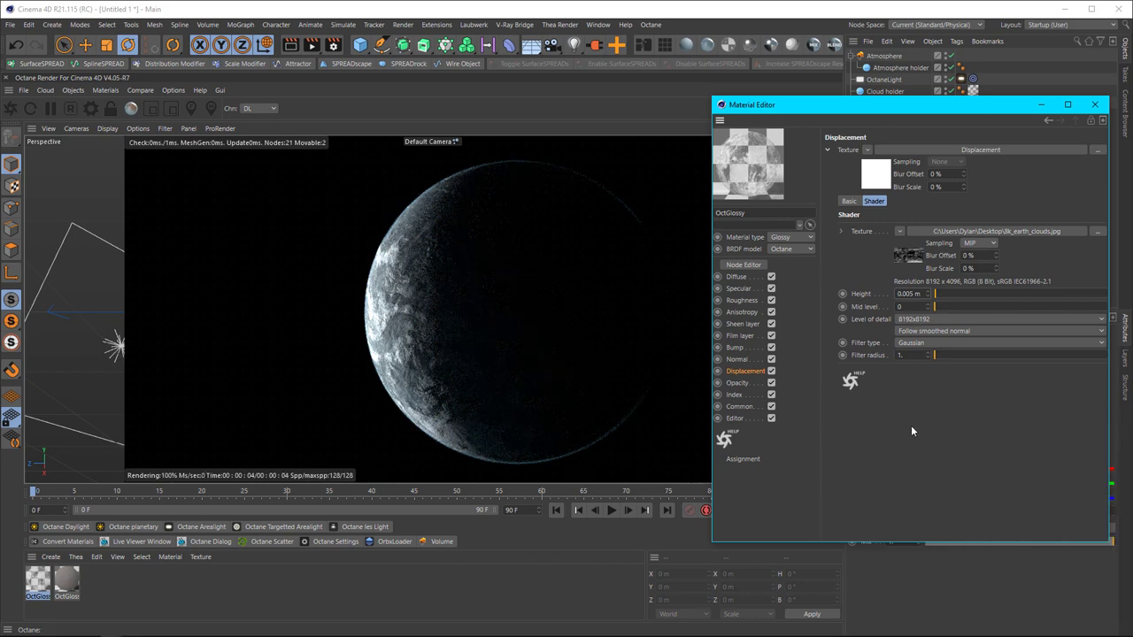
left_click(734, 348)
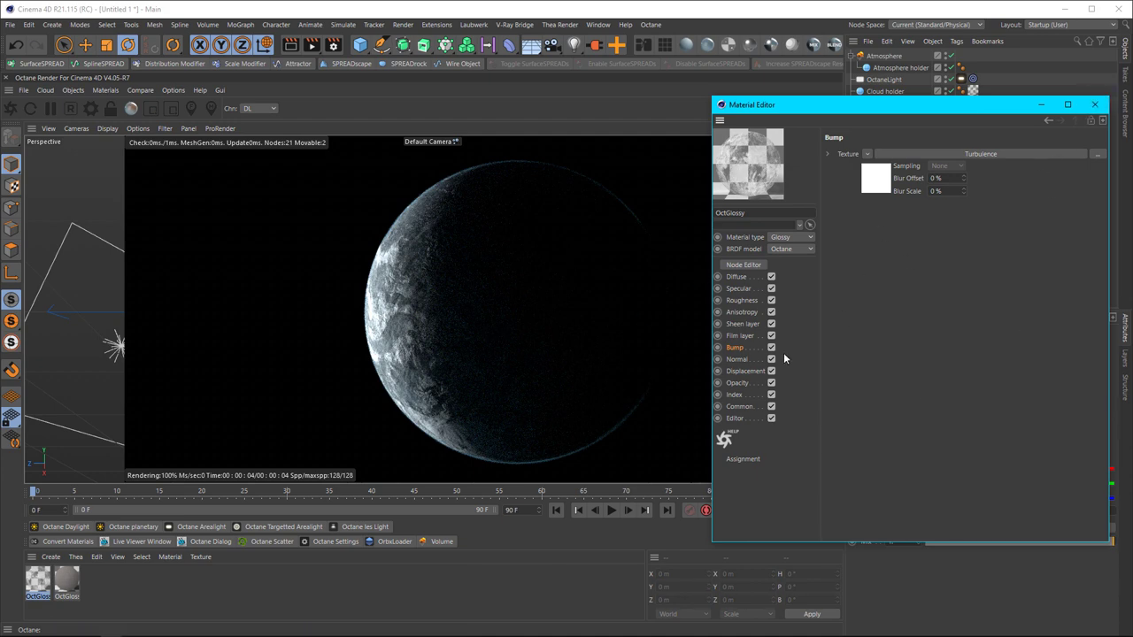
- Close the Material Editor and show Atmosphere's Generate settings: size 2 × 2.228 × 2.16 m, voxel 1
left_click(1095, 104)
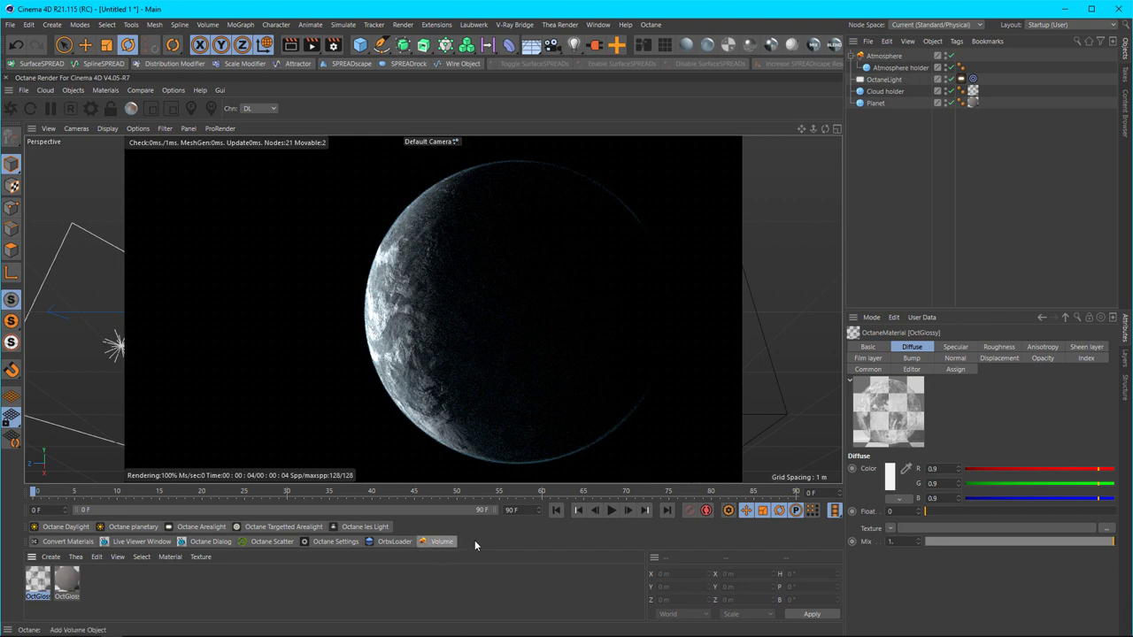
left_click(883, 57)
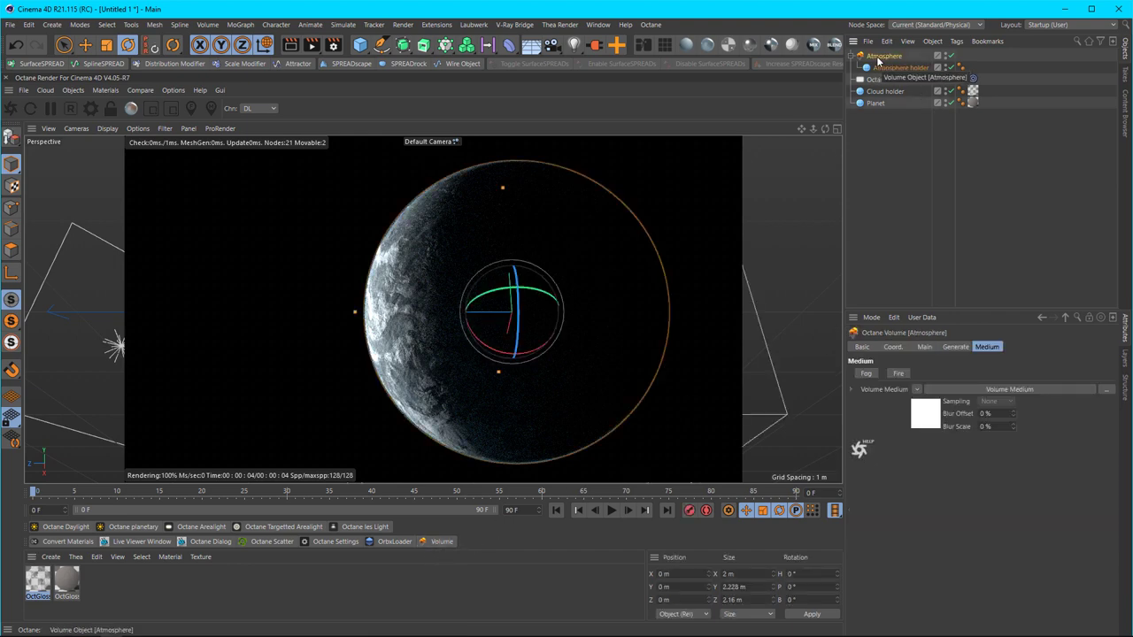
left_click(960, 348)
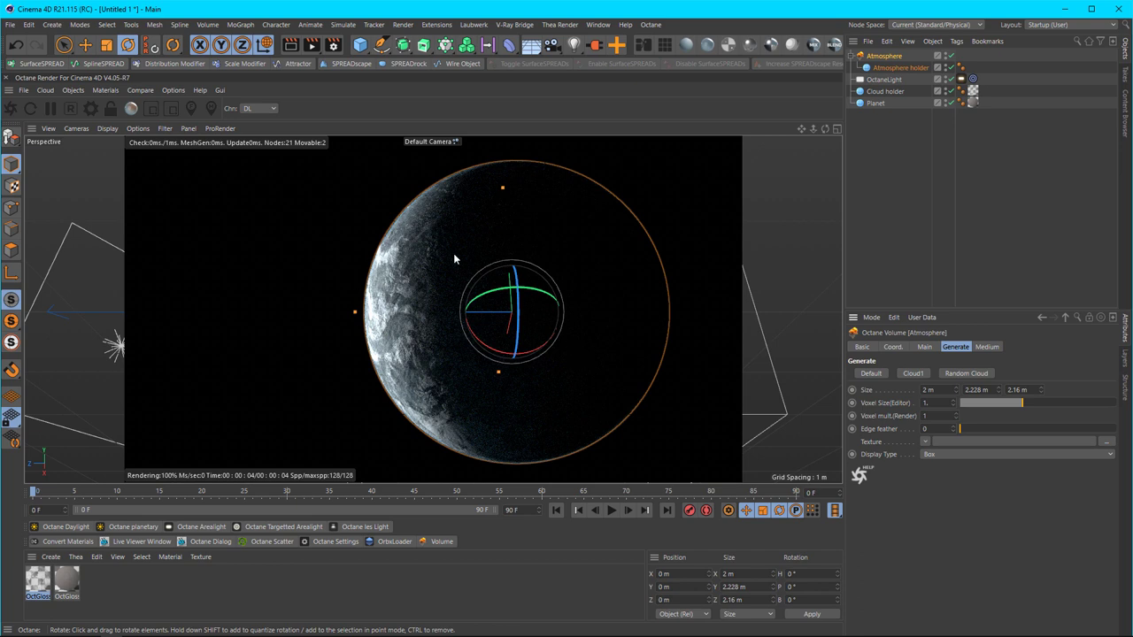
- Set the Atmosphere's volume medium absorption colour to orange
left_click(980, 350)
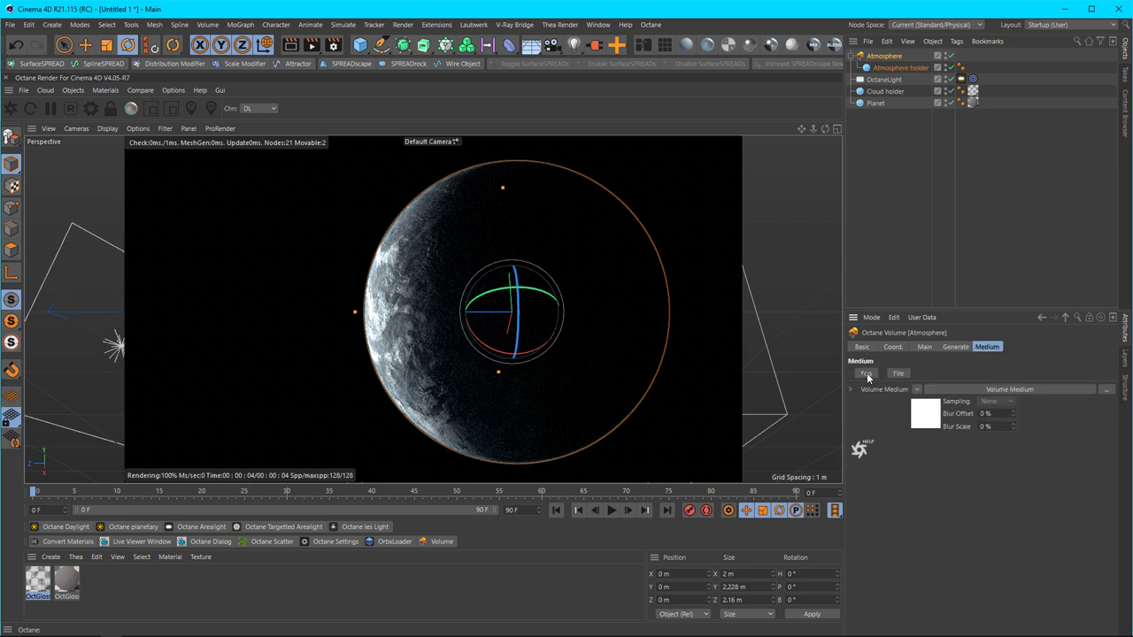
left_click(961, 389)
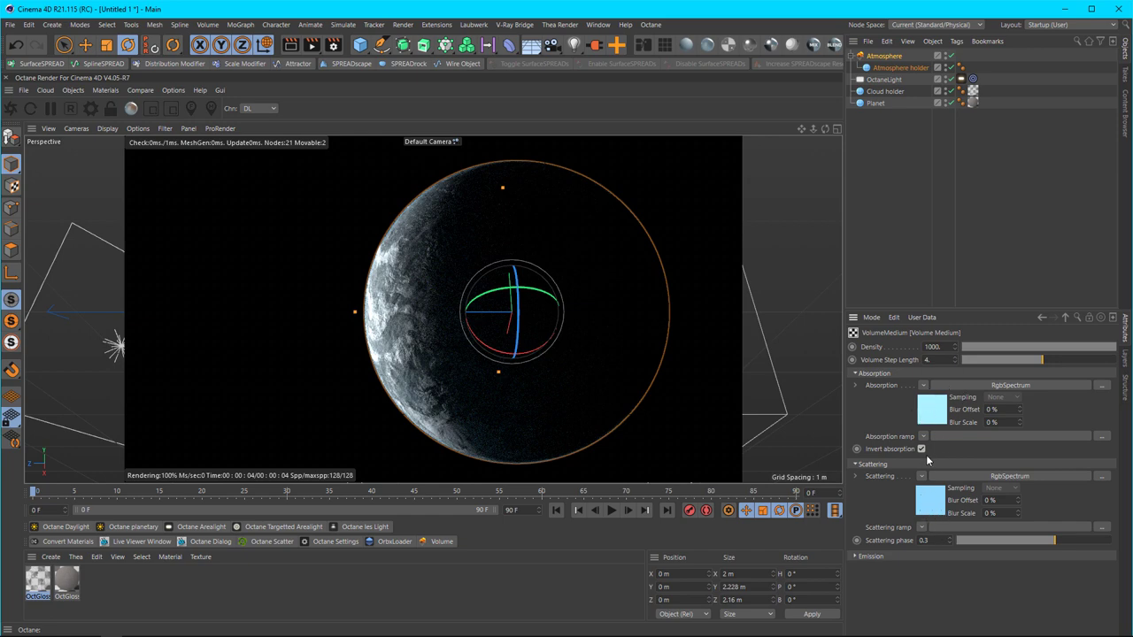
left_click(924, 405)
left_click_drag(1022, 375, 963, 404)
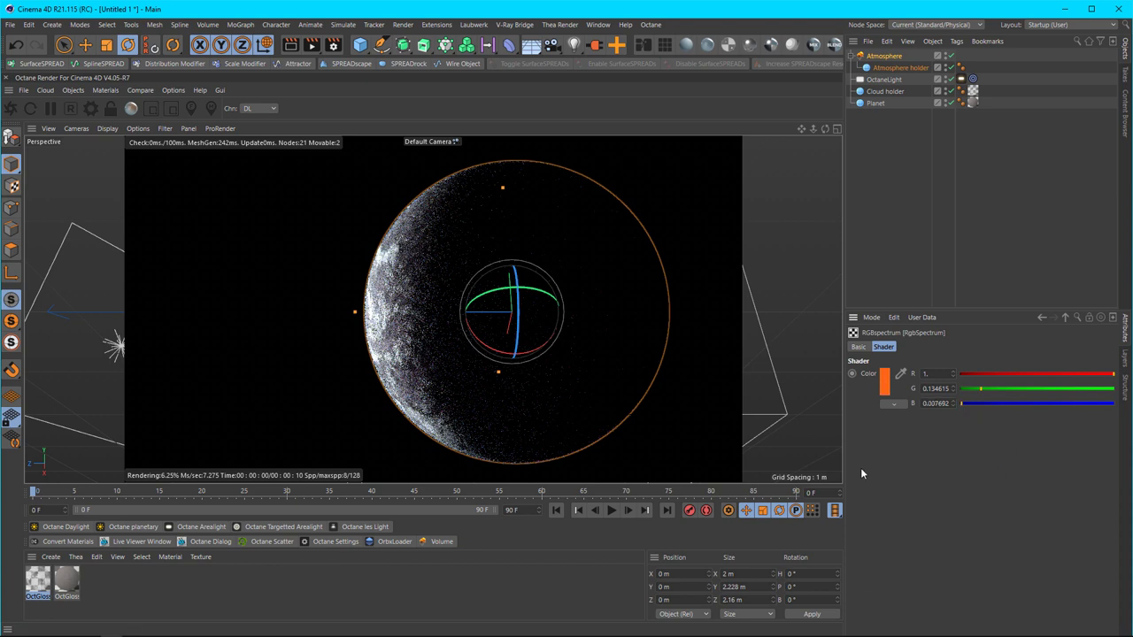
left_click(1042, 317)
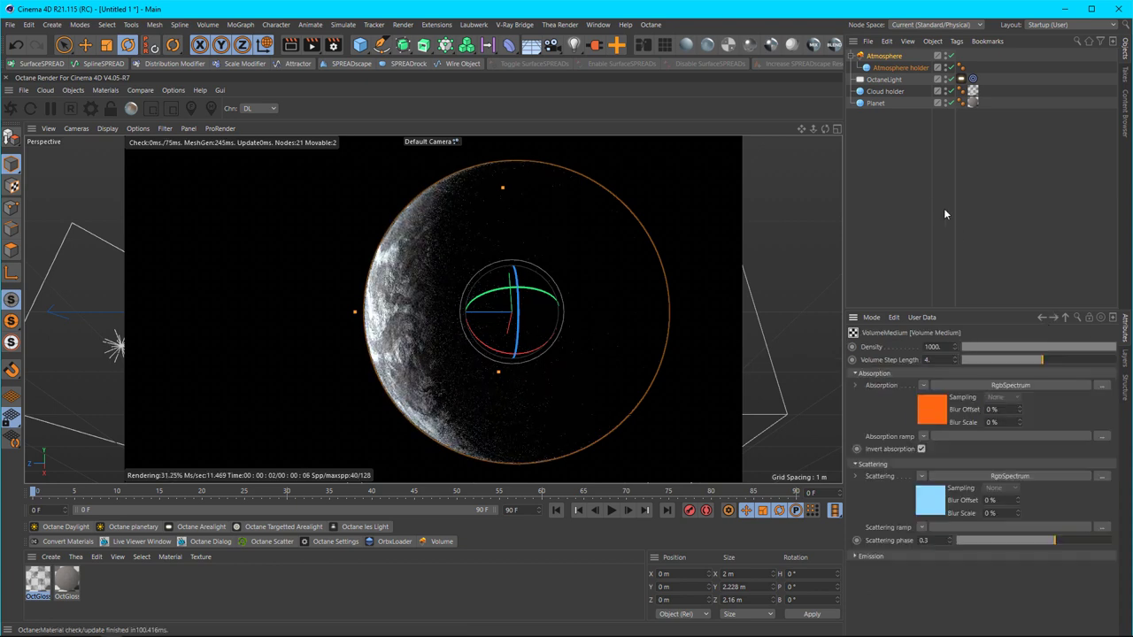
left_click(902, 186)
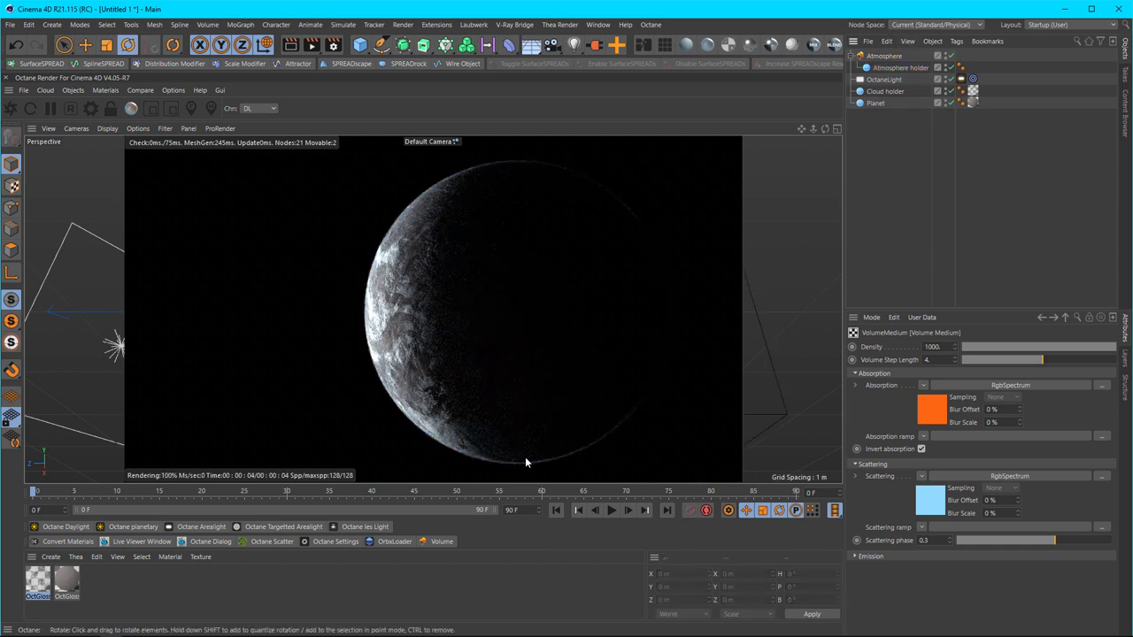
- Set the scattering colour to red, roughly RGB 0.97, 0.12, 0.12
left_click(924, 500)
left_click_drag(1023, 381, 1112, 375)
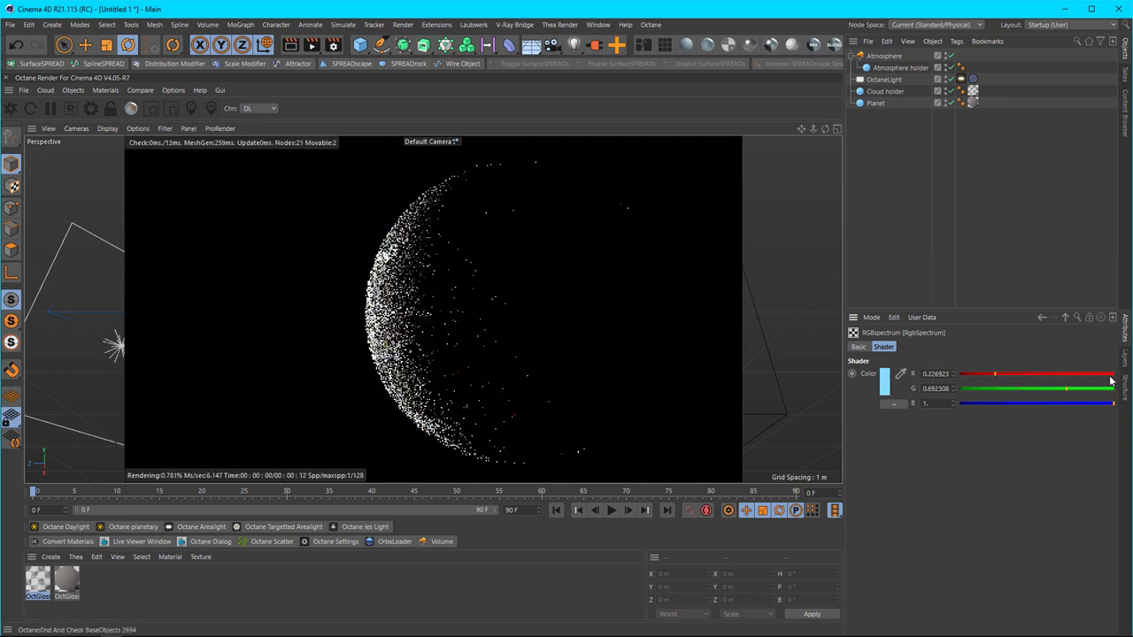
left_click(974, 389)
left_click_drag(978, 403, 977, 407)
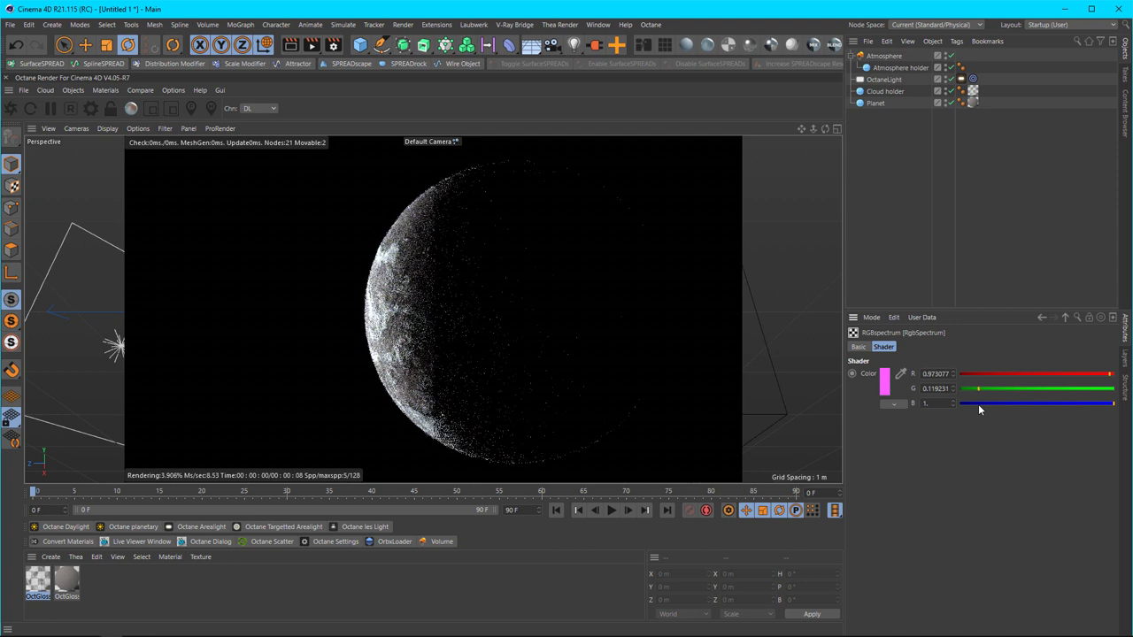
left_click(977, 407)
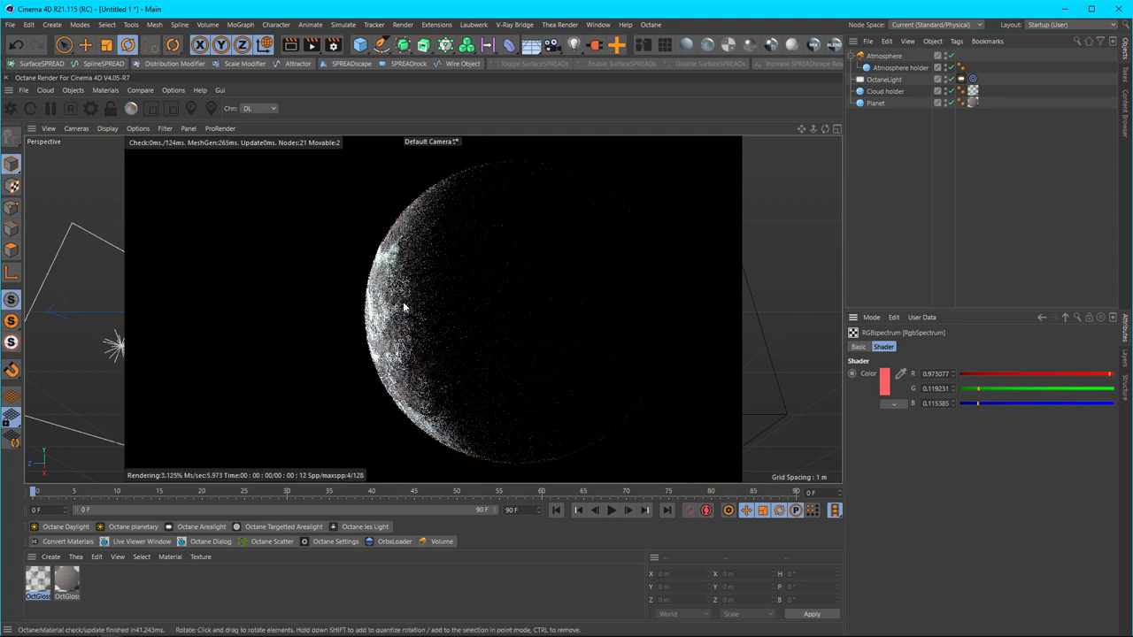
left_click(1041, 316)
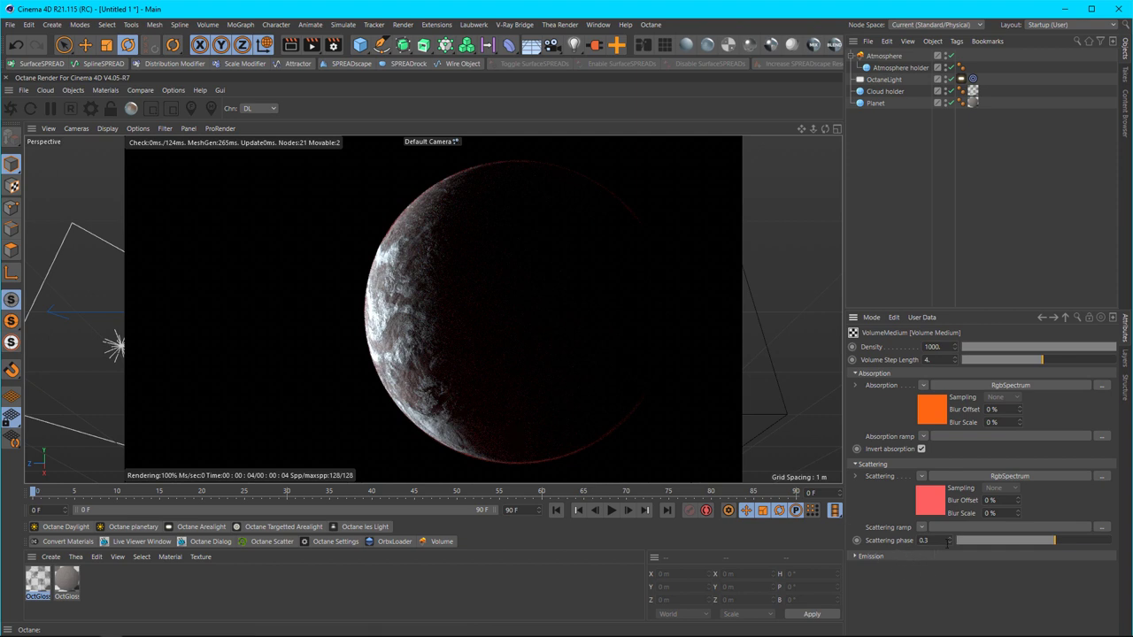
- Try scattering phase values 0.5 and -0.5, then settle on 0.3
left_click(936, 541)
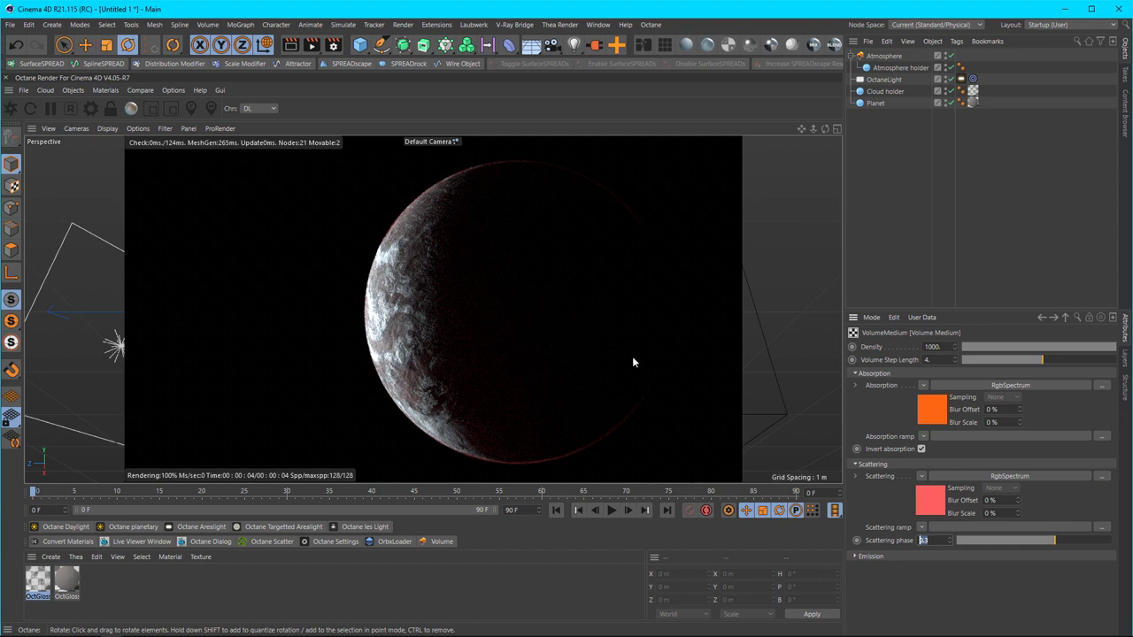
left_click(947, 586)
double_click(942, 540)
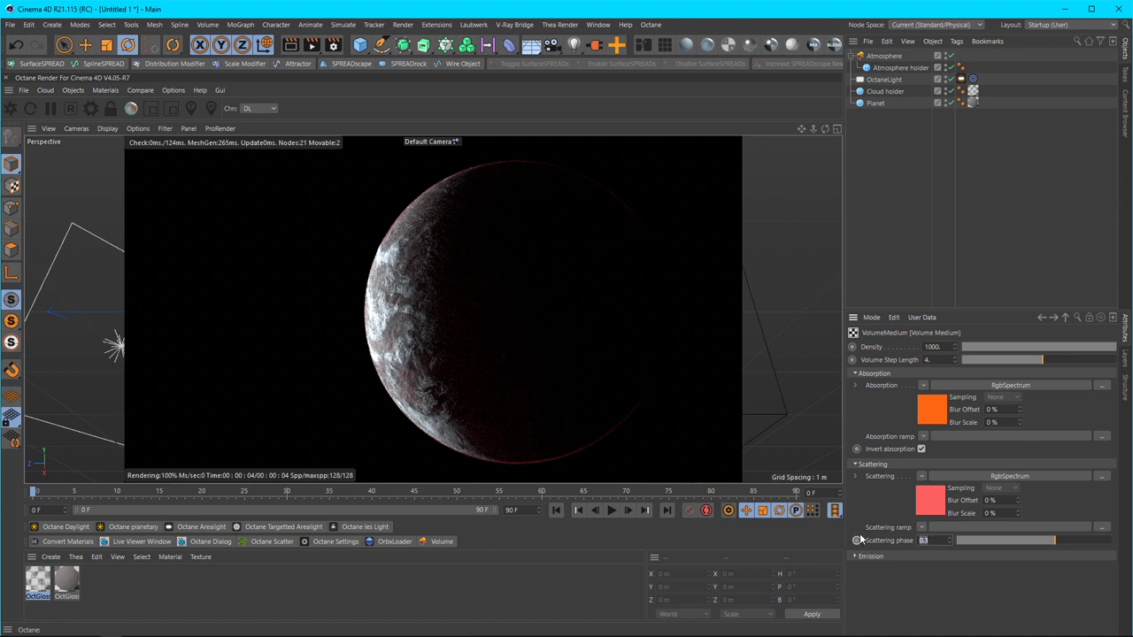
type(".5")
key("Return")
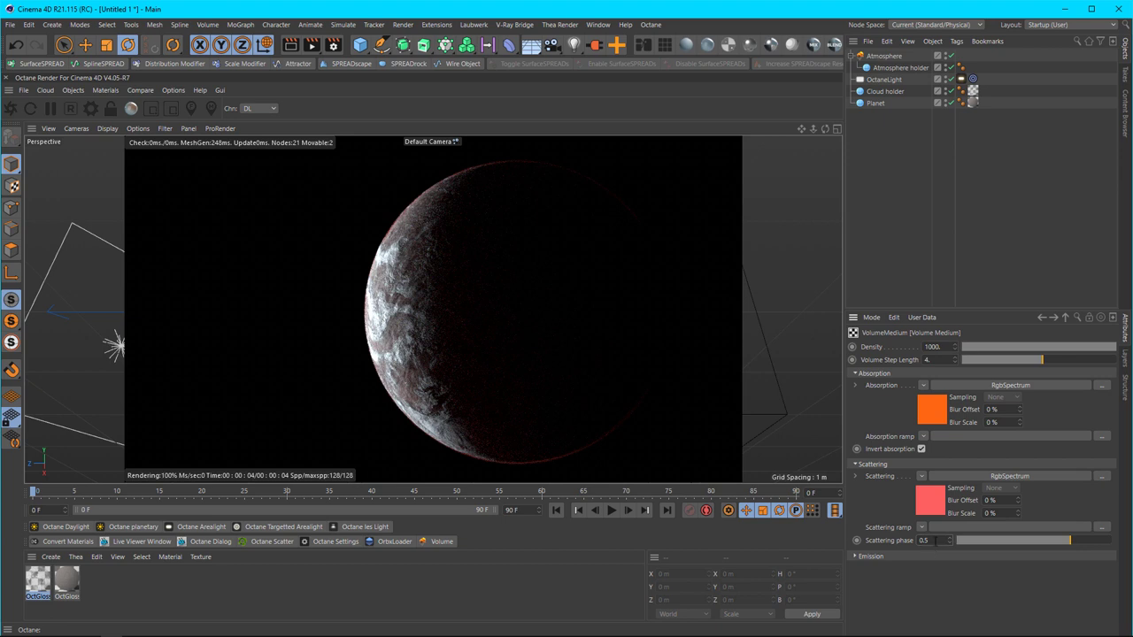
double_click(923, 540)
type("-0.5")
key("Return")
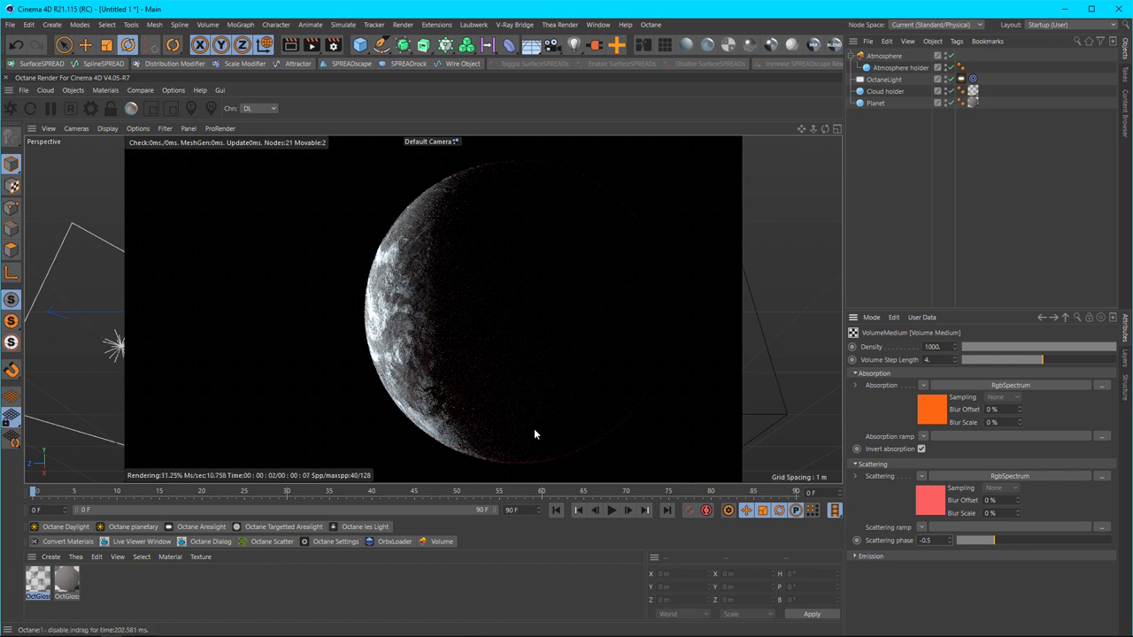
double_click(925, 540)
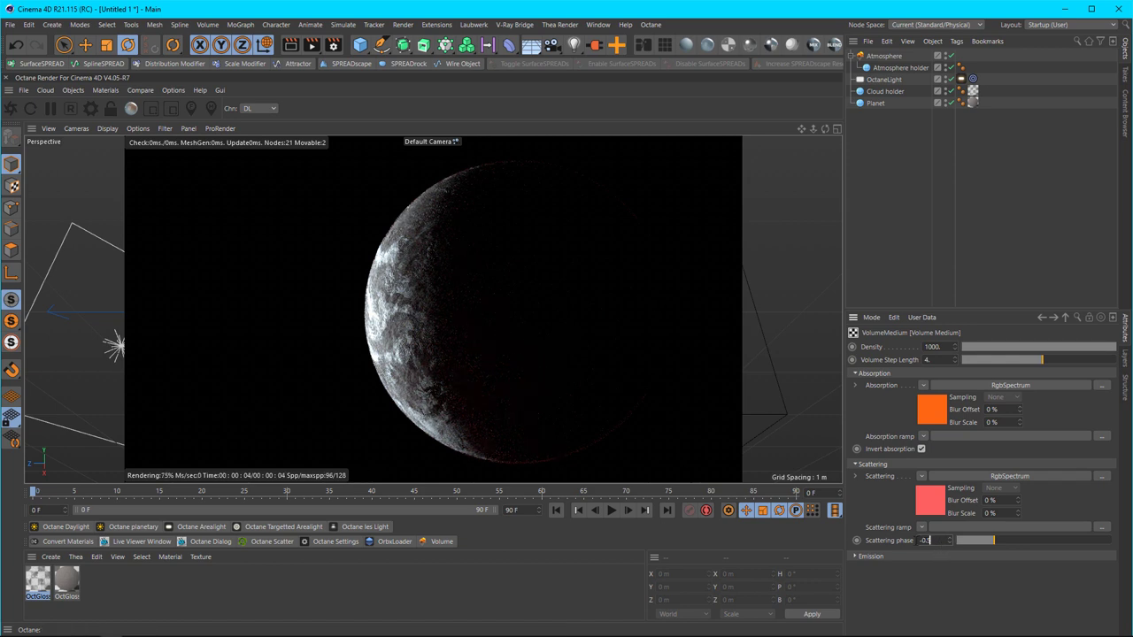
type(".")
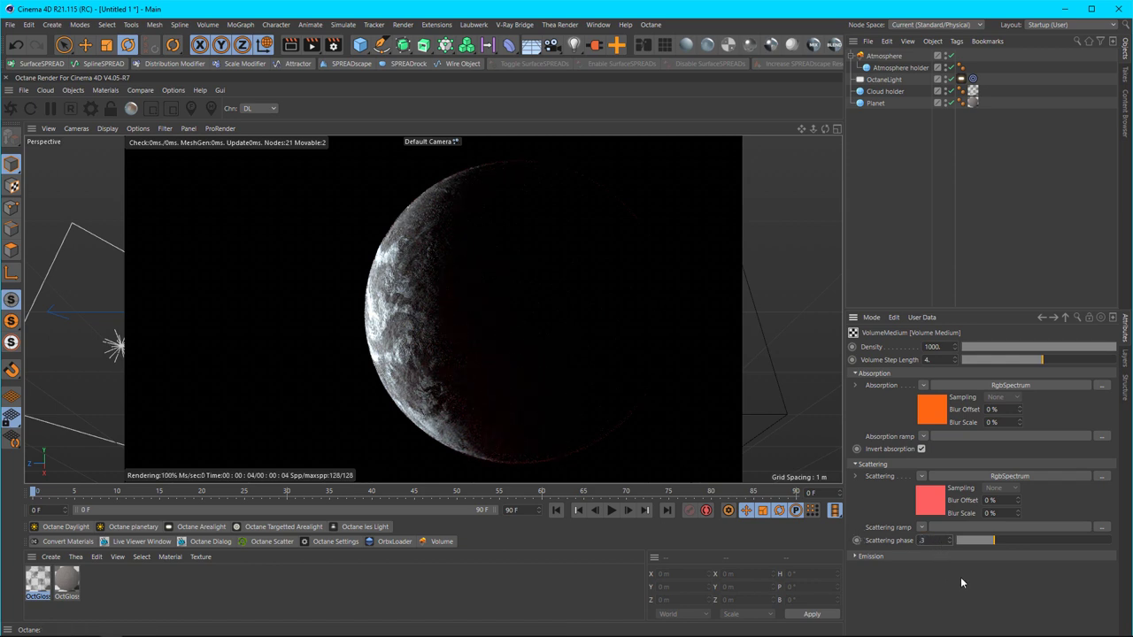
key("Return")
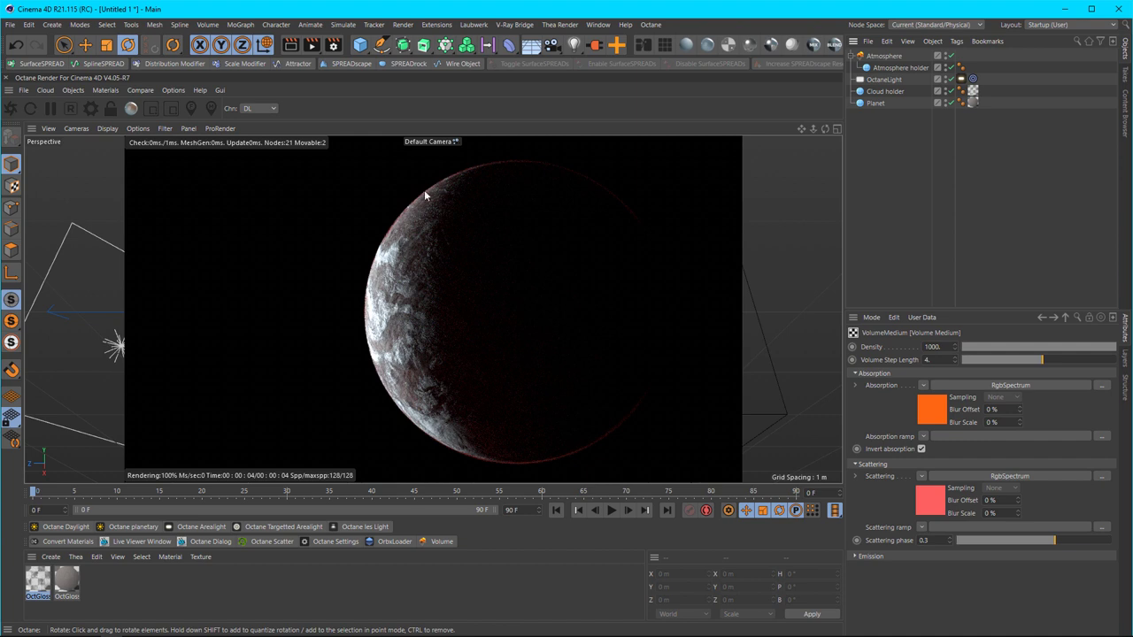
- Set the volume step length to 2
double_click(928, 360)
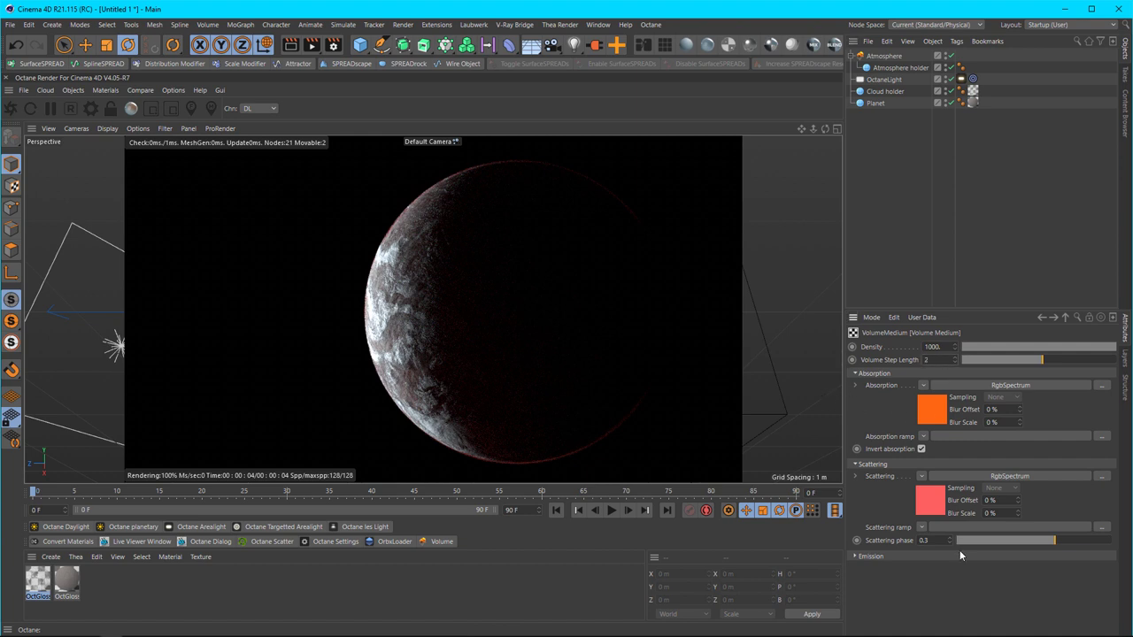
type("2")
key("Return")
- Set the Atmosphere holder sphere's Size X, Y and Z to 2.05 m
left_click(898, 67)
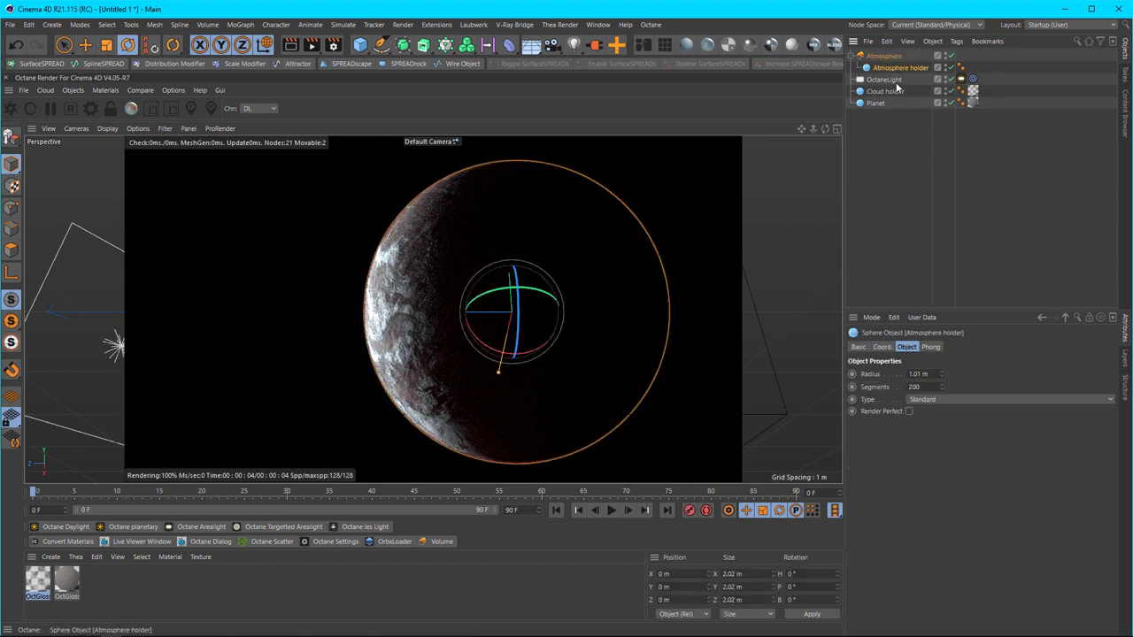
left_click(734, 574)
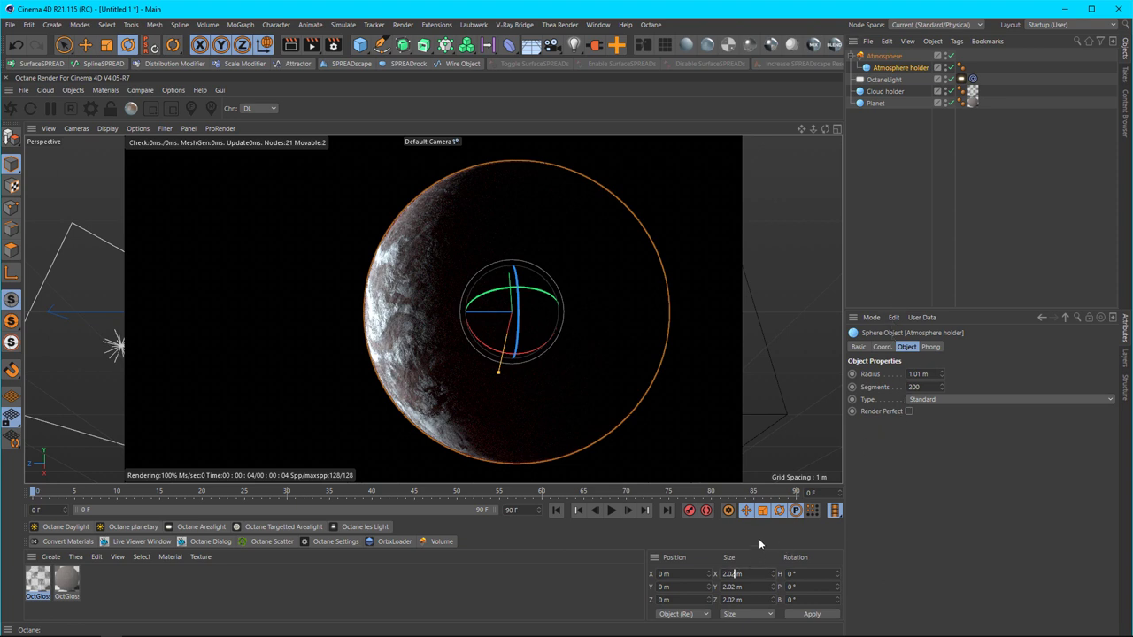
key("BackSpace")
type("5")
key("Tab")
key("BackSpace")
type("5")
key("Tab")
type("5")
key("Return")
left_click(990, 233)
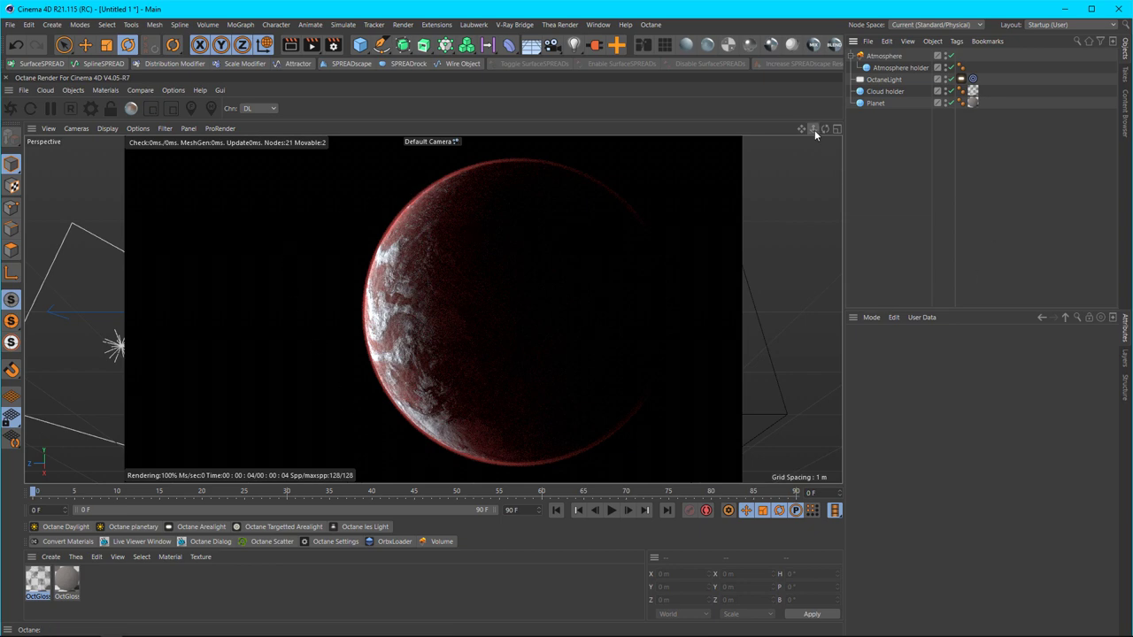
- Zoom out and select the OctaneLight with the Move tool active
scroll(433, 309, "down", 3)
scroll(433, 309, "down", 2)
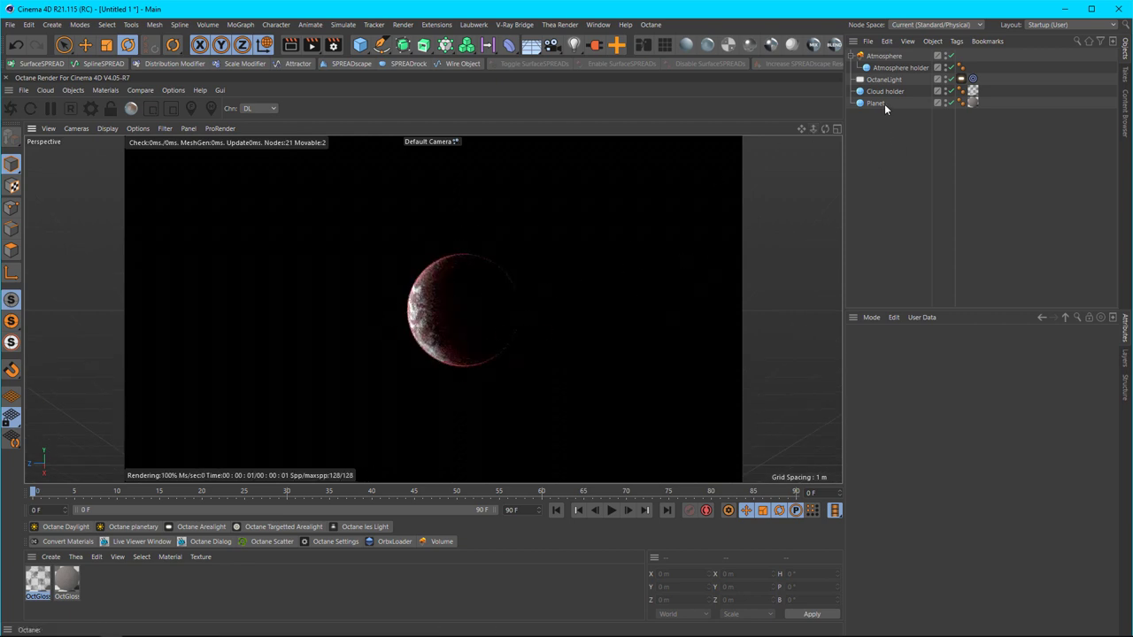
left_click(883, 78)
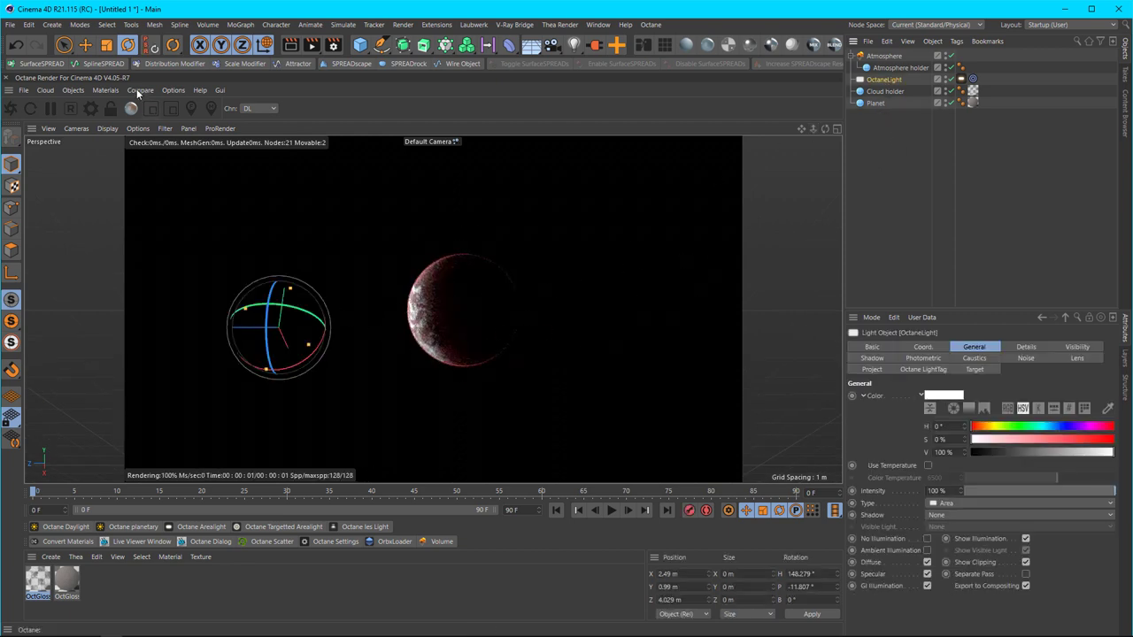
left_click(85, 45)
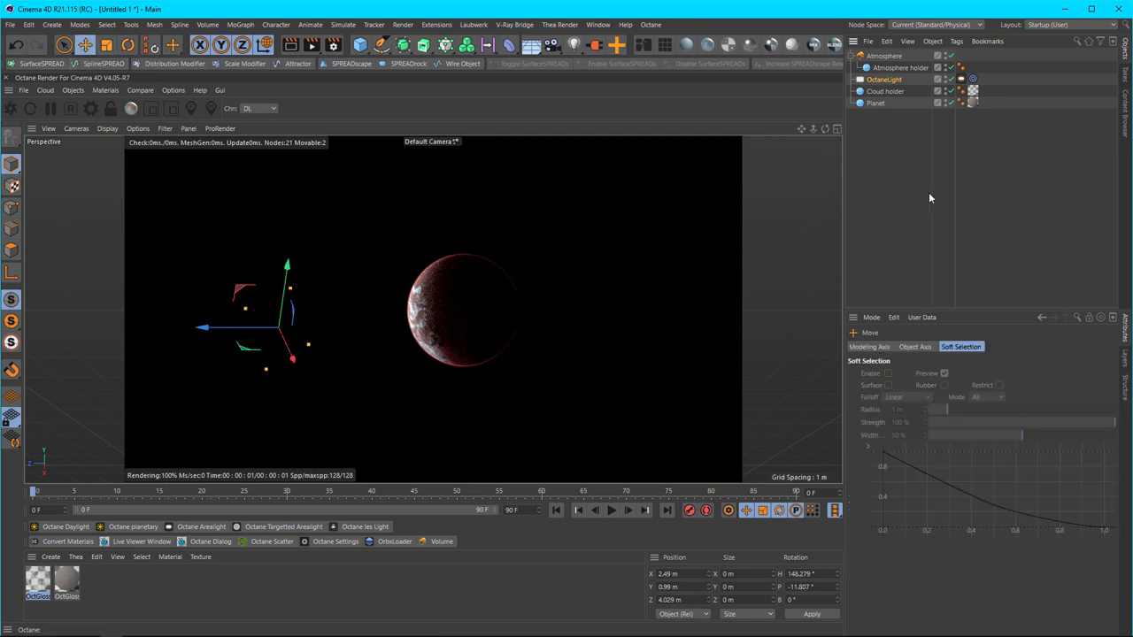
left_click(883, 103)
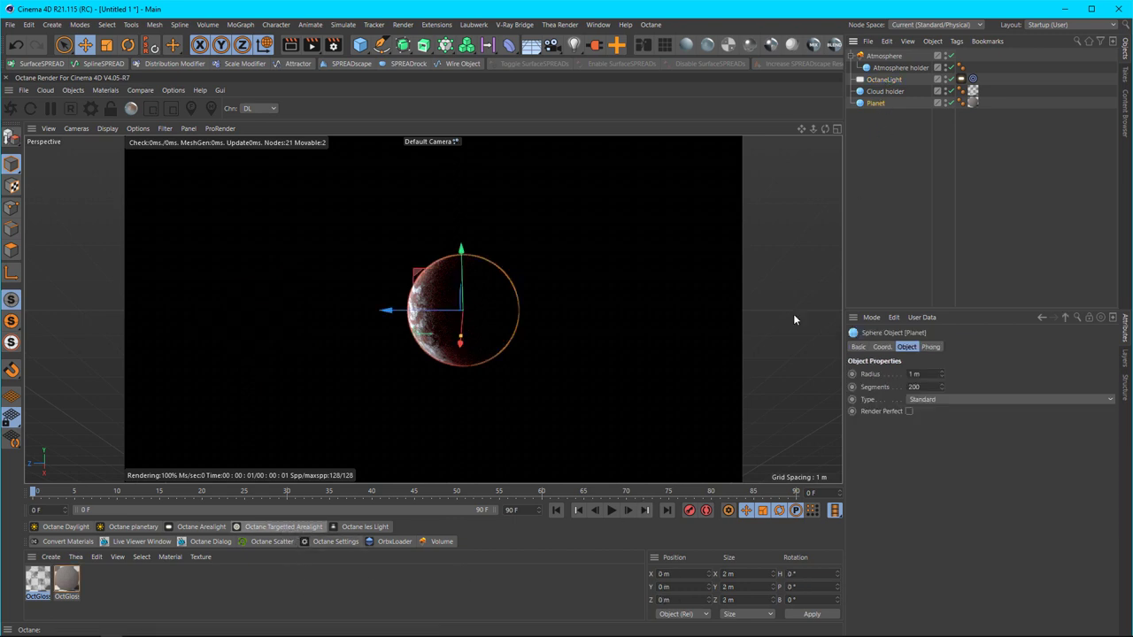
left_click(887, 79)
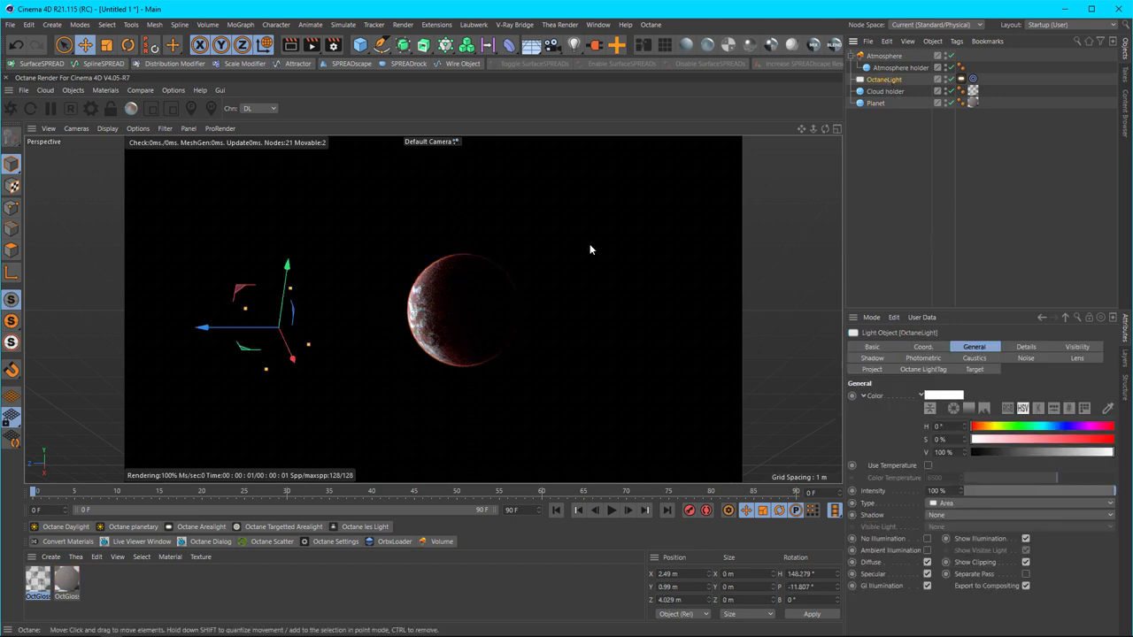
- Drag the light in front of the planet so its left half is brightly lit
left_click_drag(289, 352, 388, 416)
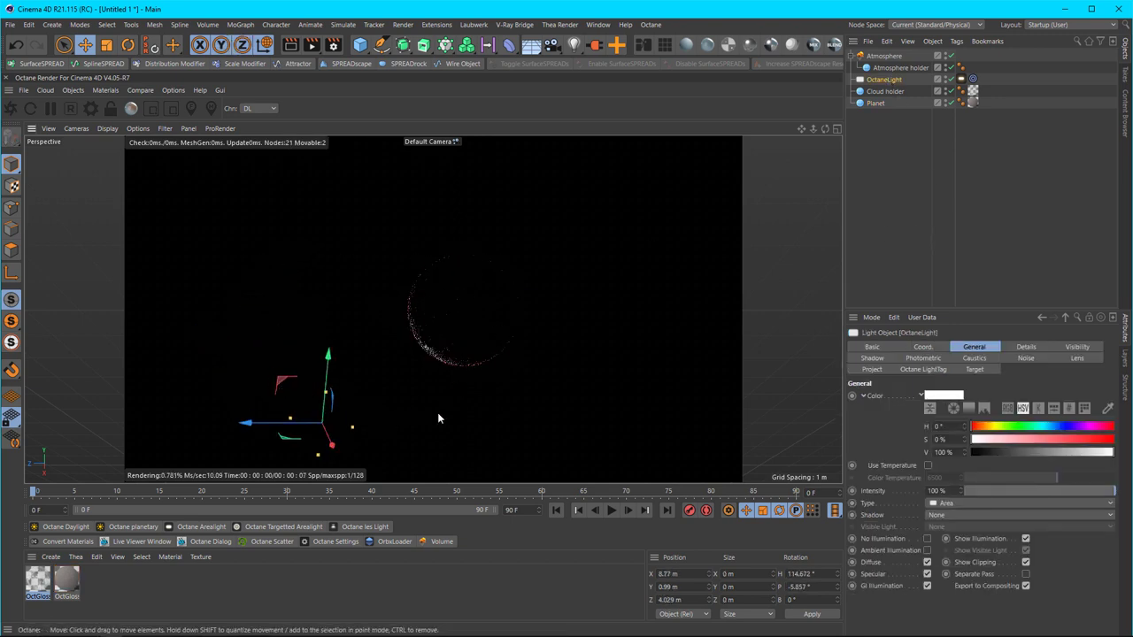
left_click_drag(326, 389, 335, 242)
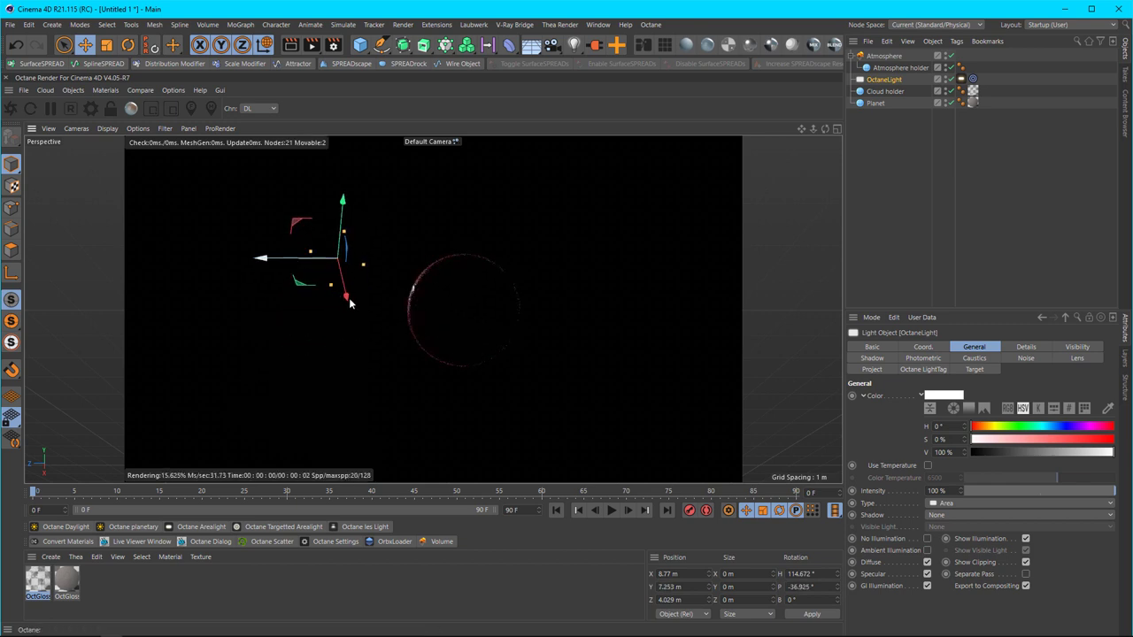
left_click_drag(352, 289, 351, 201)
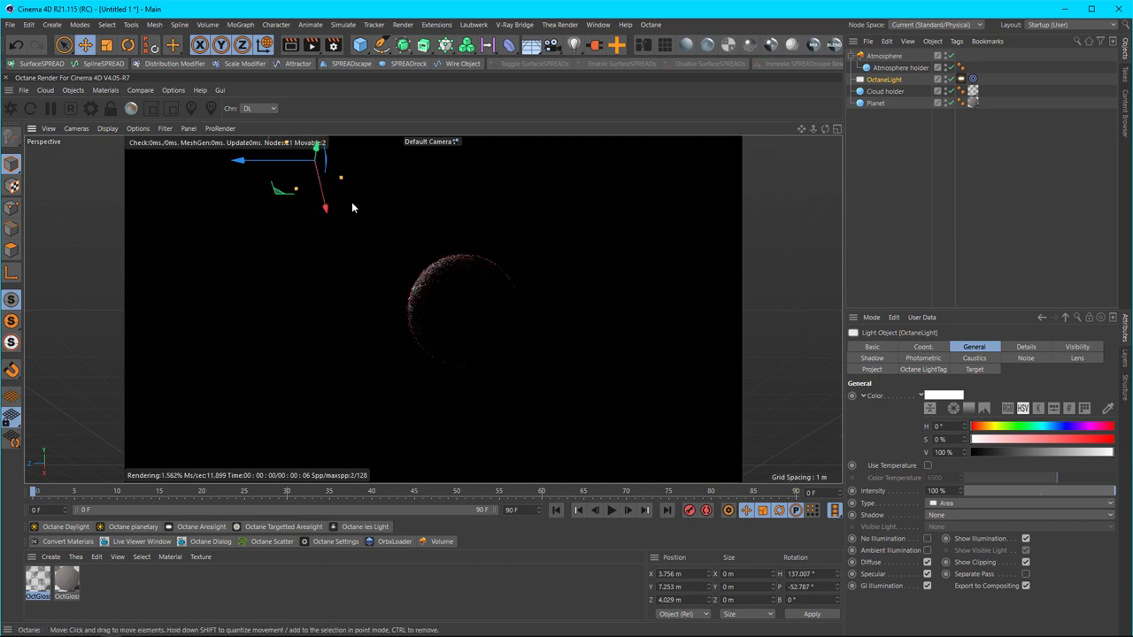
left_click_drag(316, 152, 285, 278)
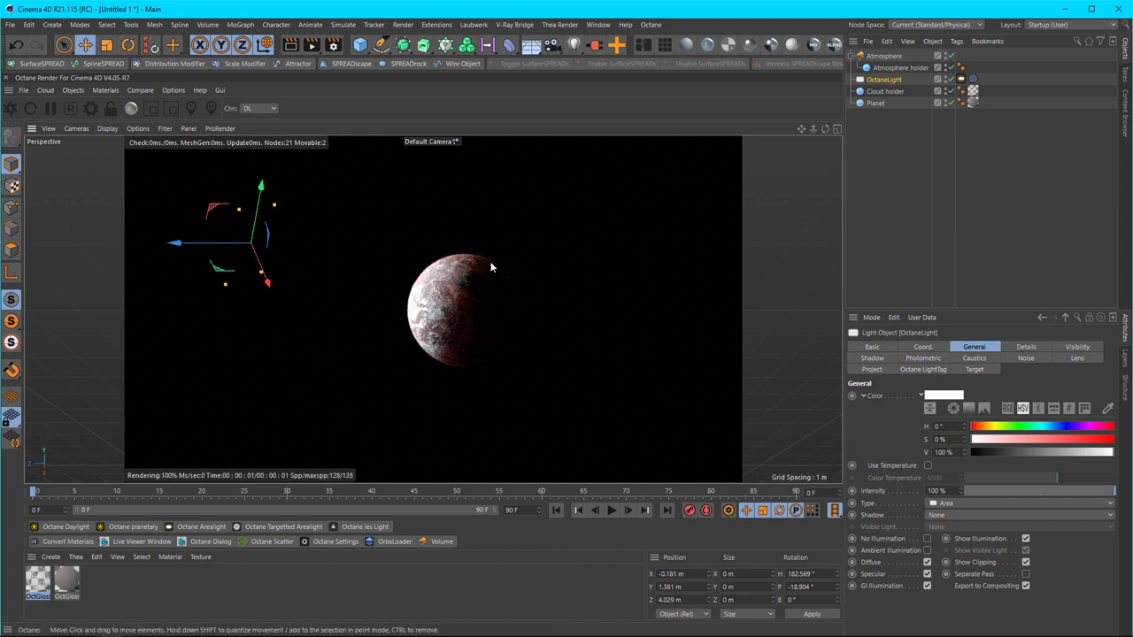
left_click_drag(196, 235, 32, 243)
left_click_drag(250, 241, 256, 246)
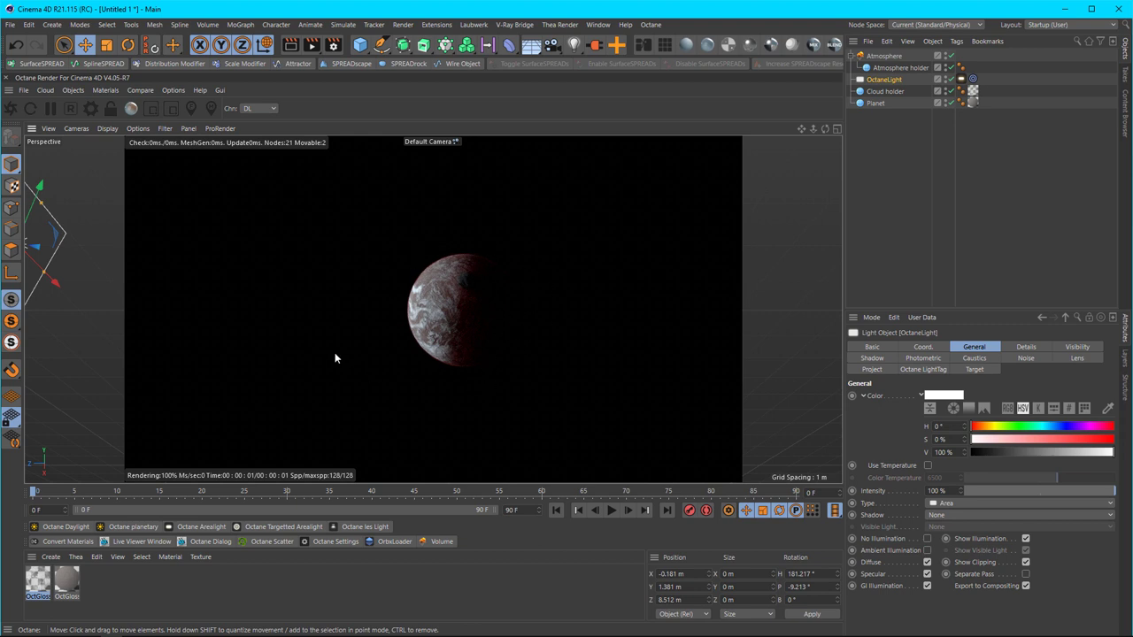
left_click(936, 207)
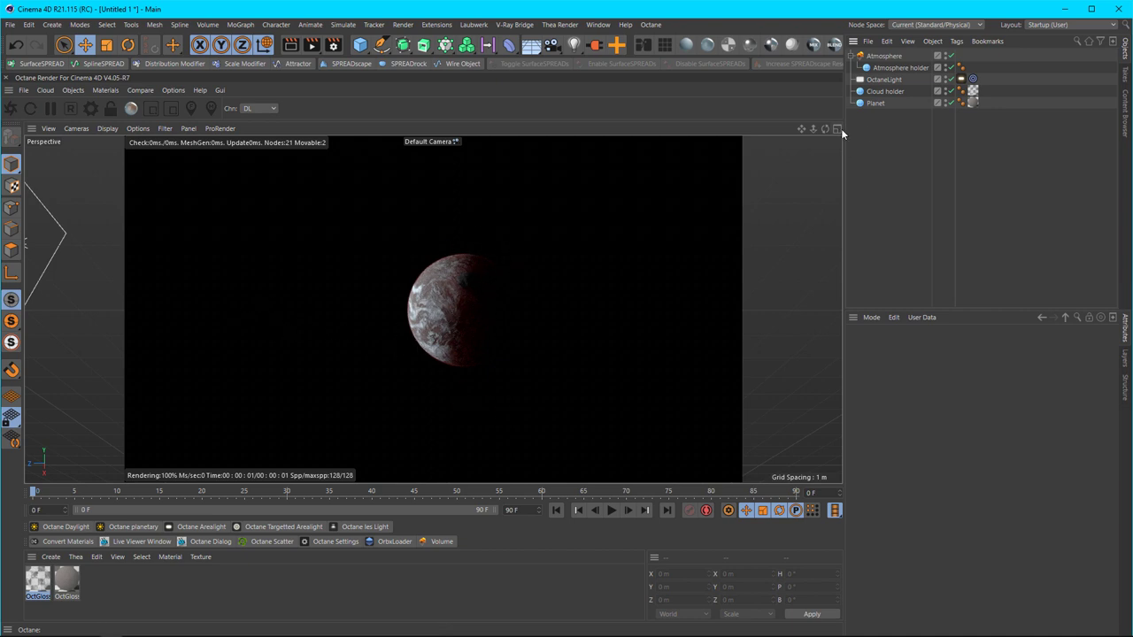
- Bring the Octane light into view to the left of the planet
left_click(961, 79)
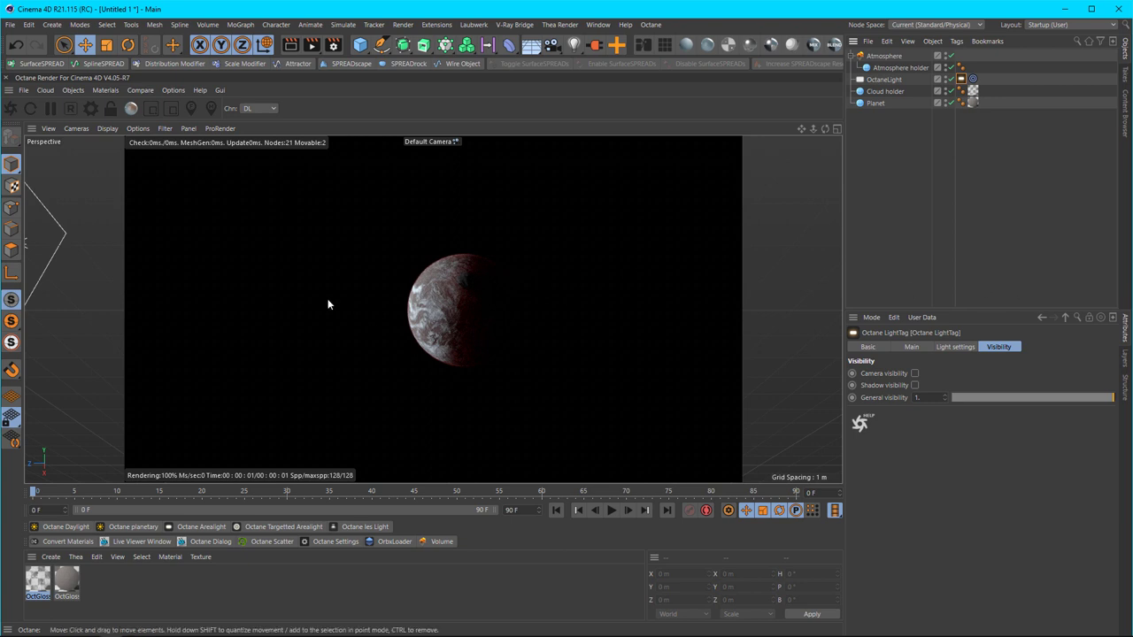
left_click(885, 79)
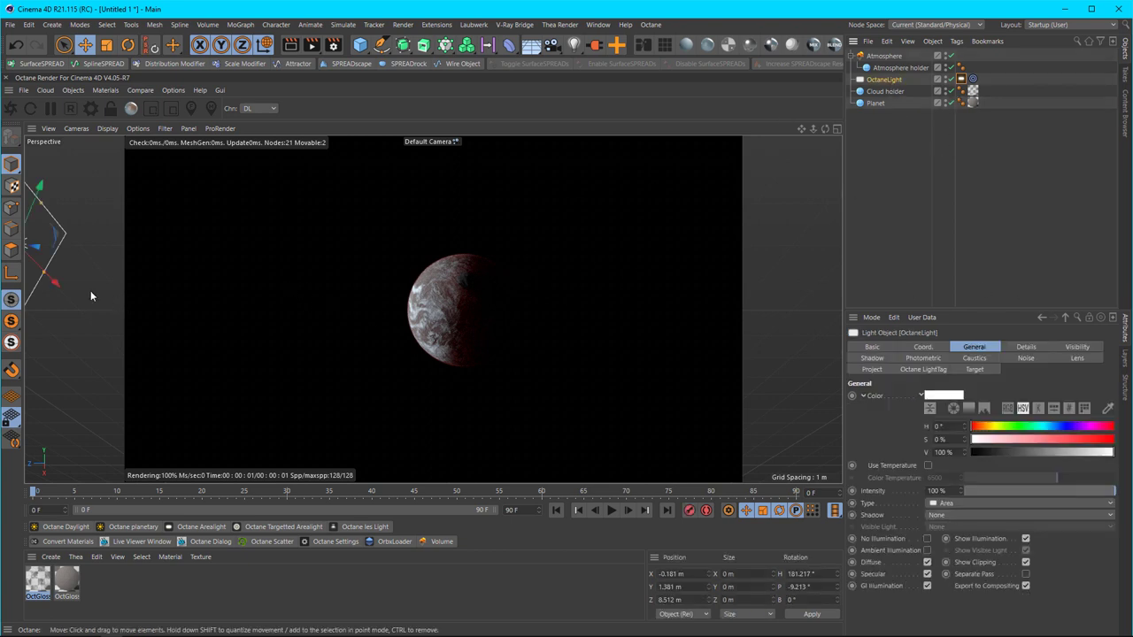
left_click_drag(190, 302, 286, 331)
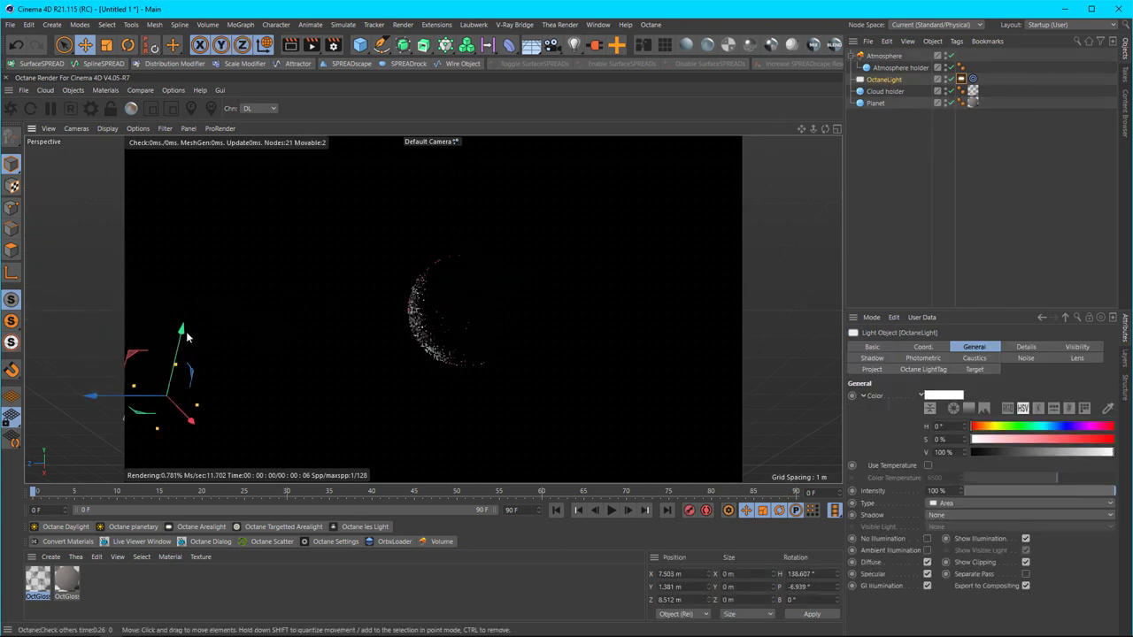
left_click_drag(202, 309, 221, 332)
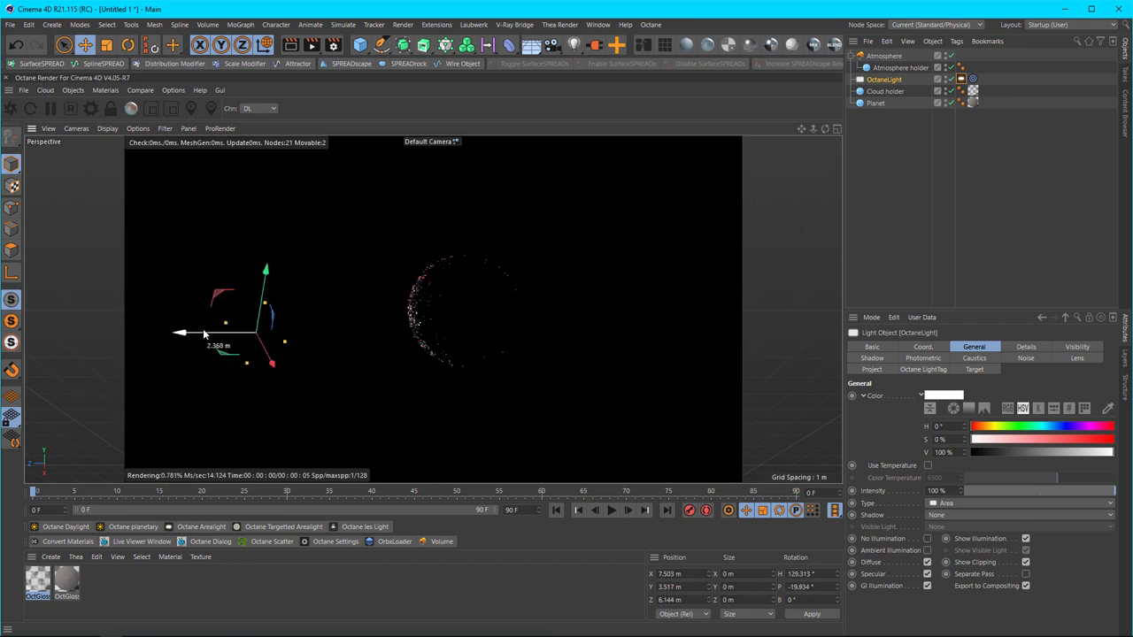
- Keep camera and shadow visibility off, set general visibility to 0, and move the light frontward
left_click(961, 78)
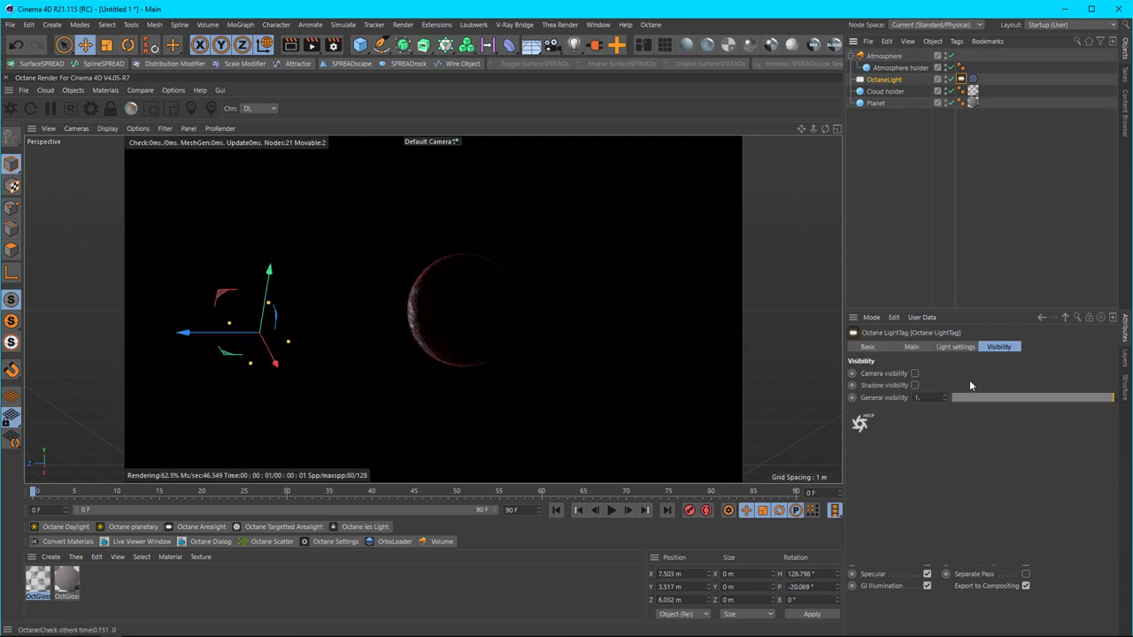
left_click(915, 374)
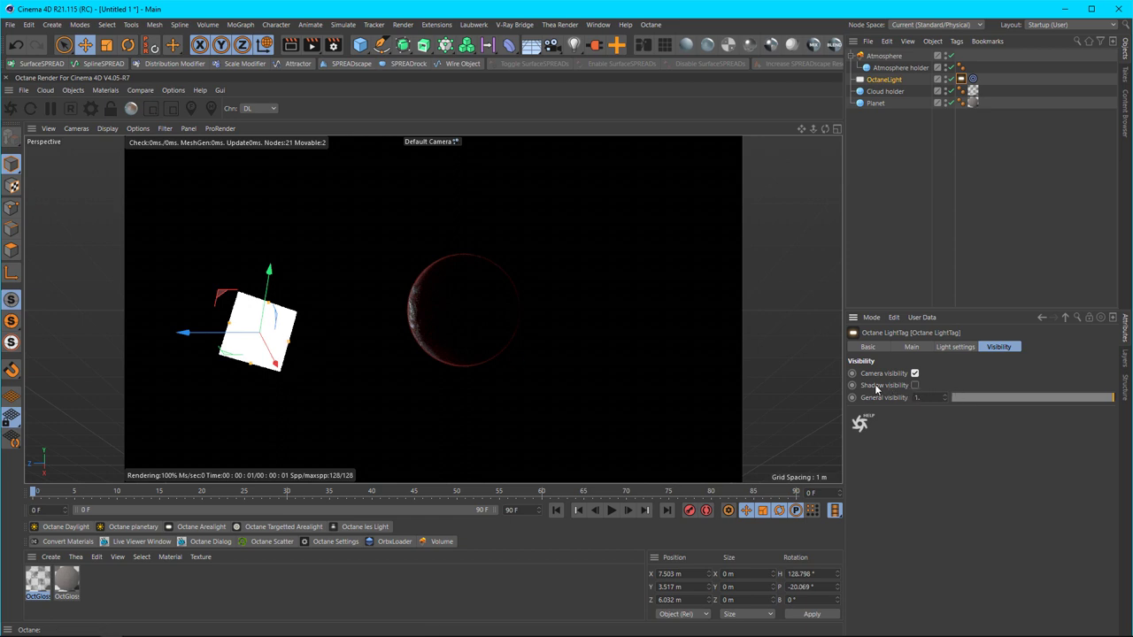
left_click(914, 384)
left_click(914, 385)
left_click(914, 372)
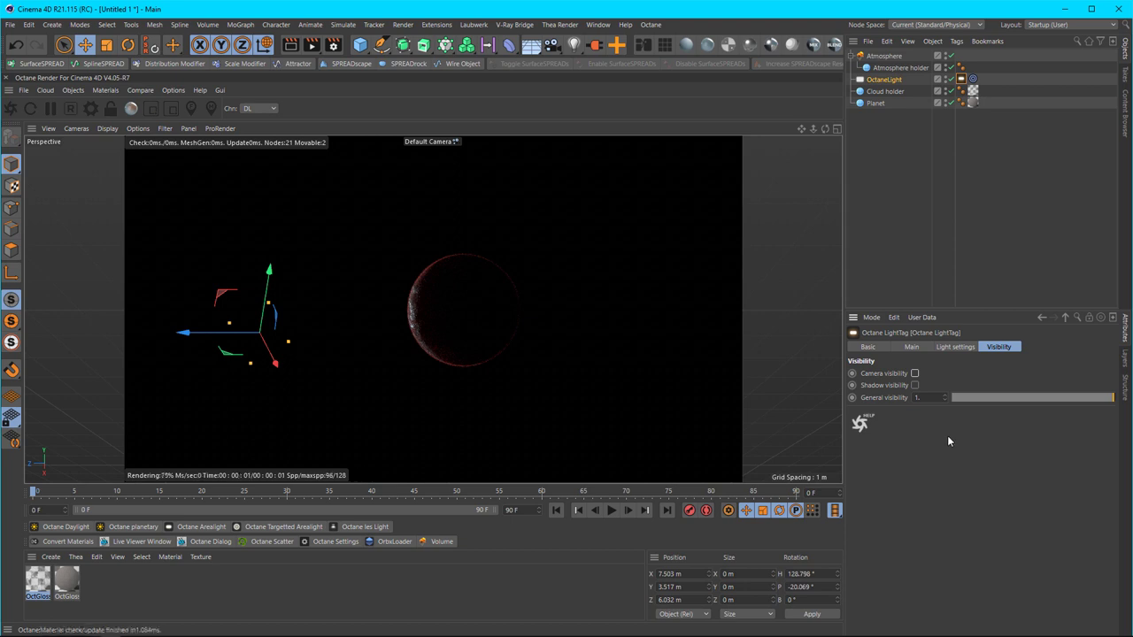
left_click_drag(1036, 398, 916, 400)
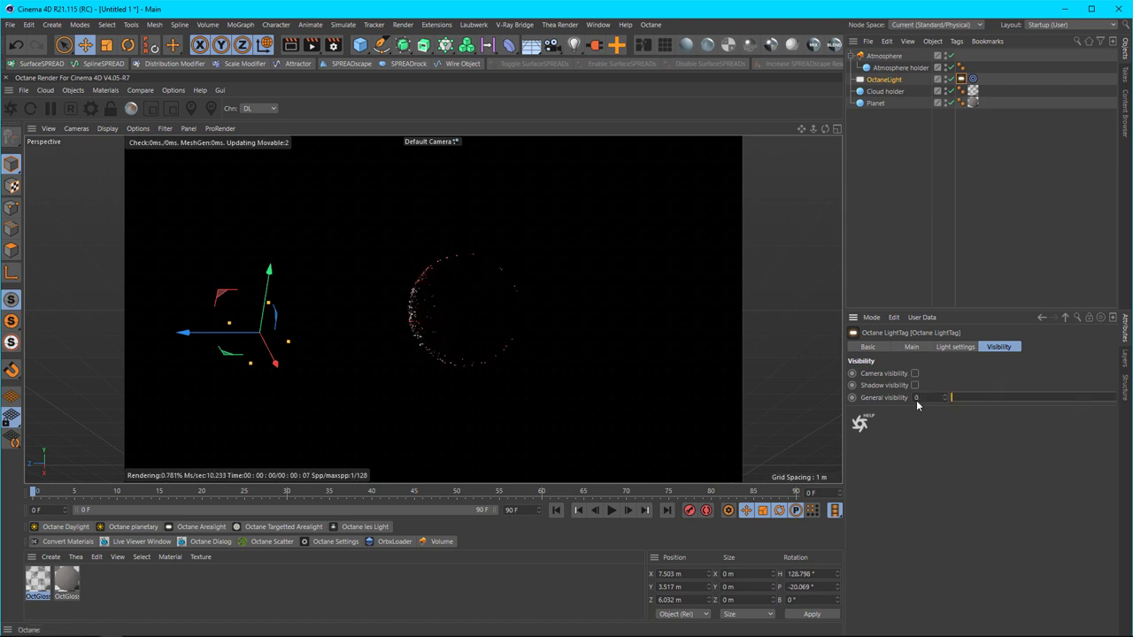
right_click(931, 496)
left_click(908, 485)
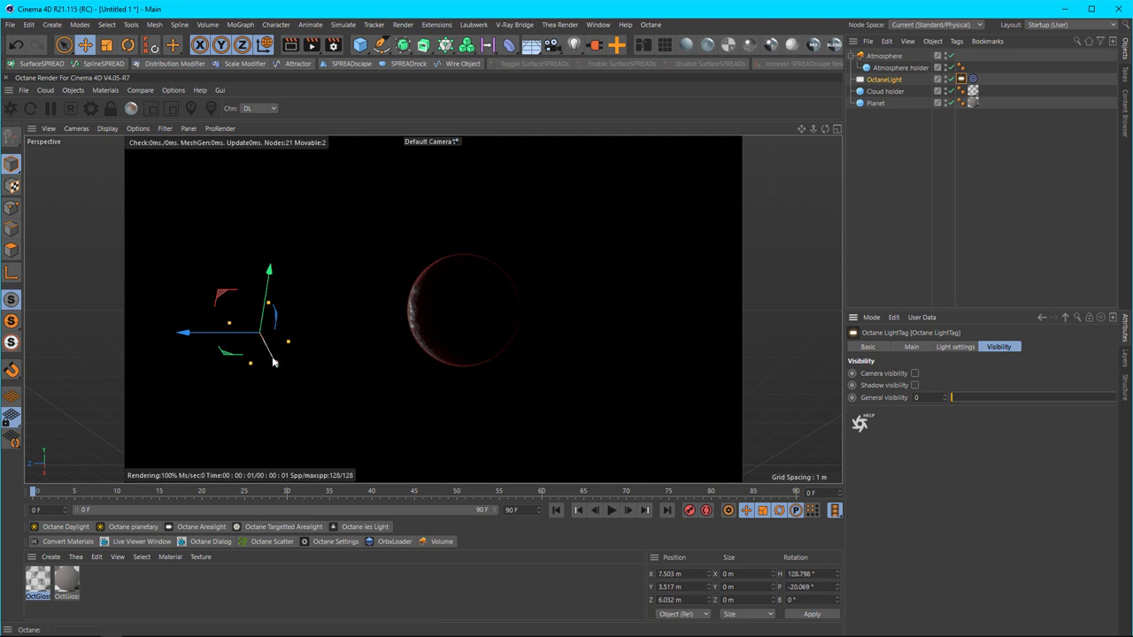
left_click_drag(275, 361, 176, 246)
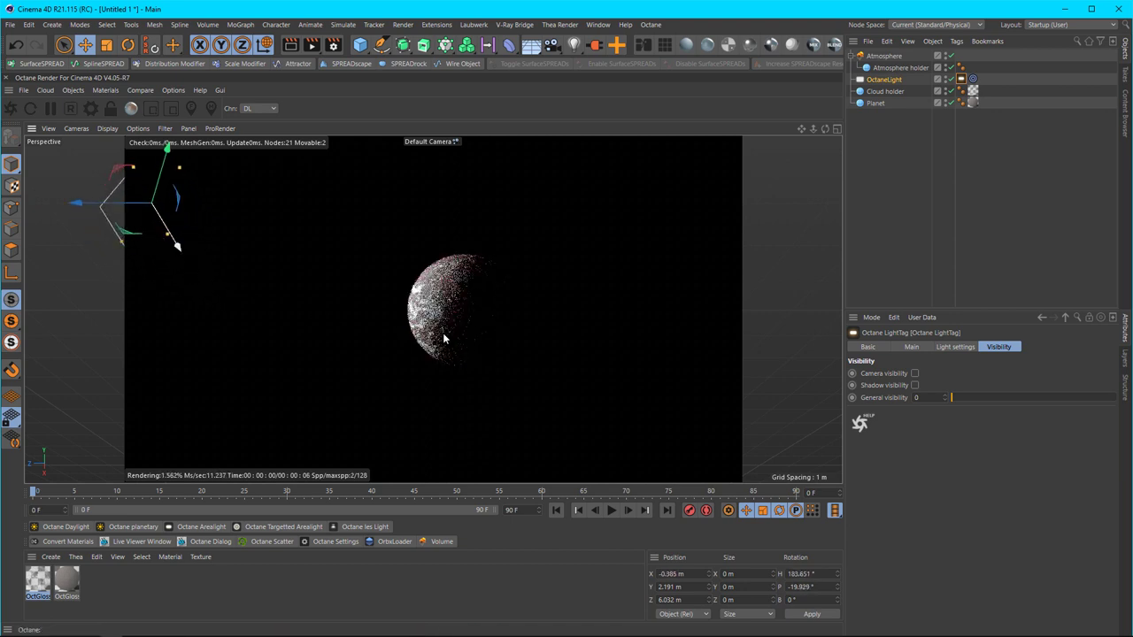
- In Octane post settings, set Bloom power to 200 after trying 500
left_click(986, 232)
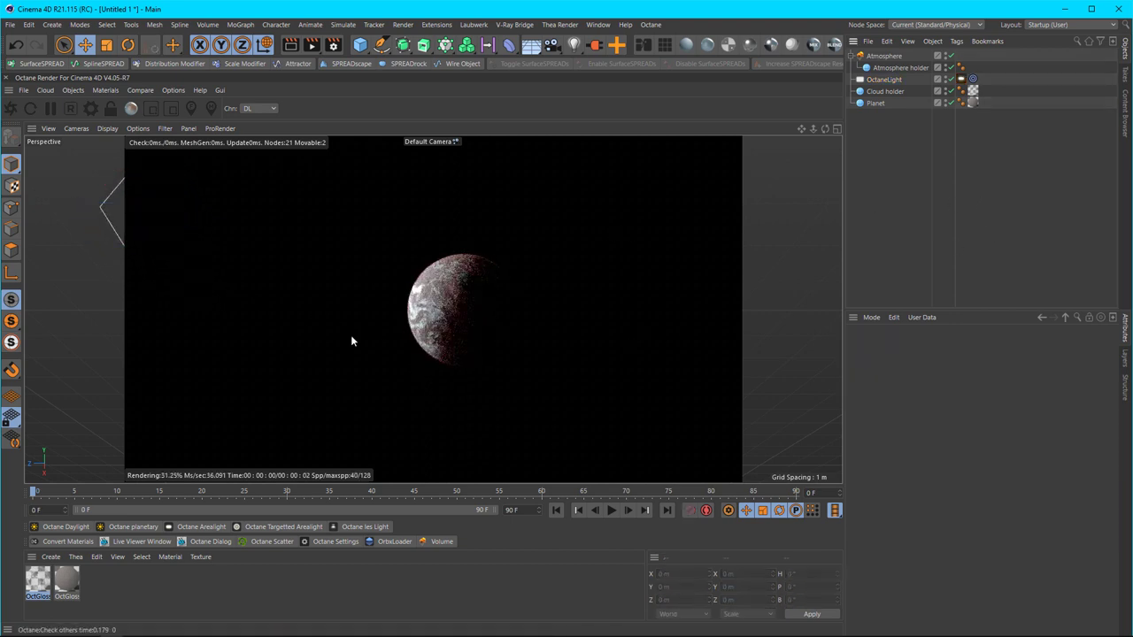
left_click(90, 108)
left_click_drag(120, 16, 863, 165)
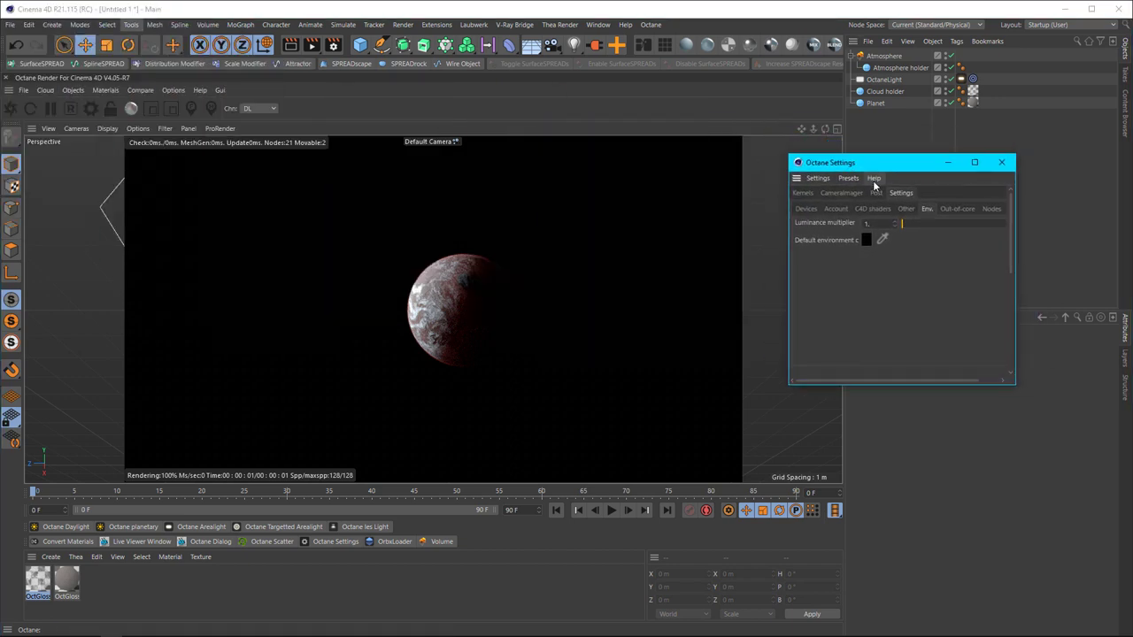
left_click(875, 193)
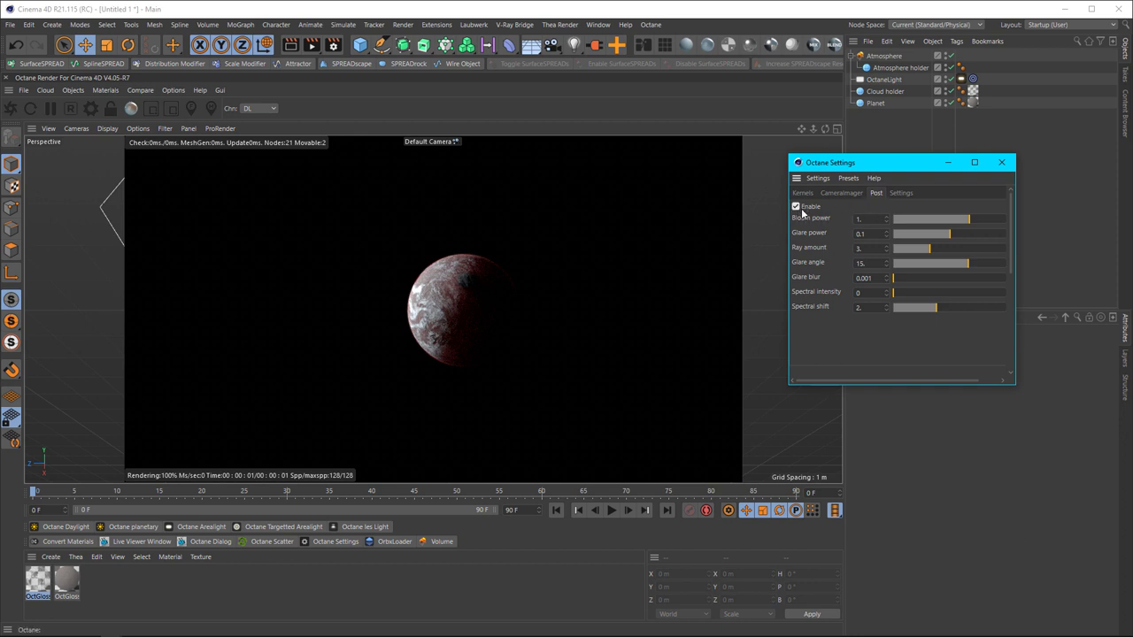
left_click(857, 219)
type("500")
key("Return")
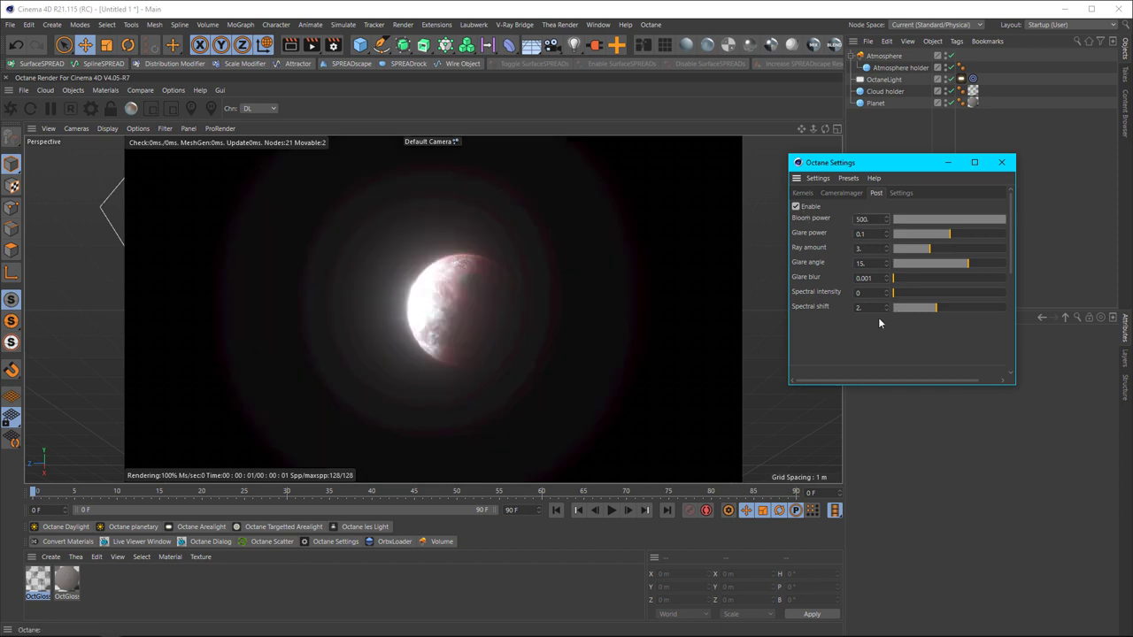
double_click(861, 219)
type("200")
key("Return")
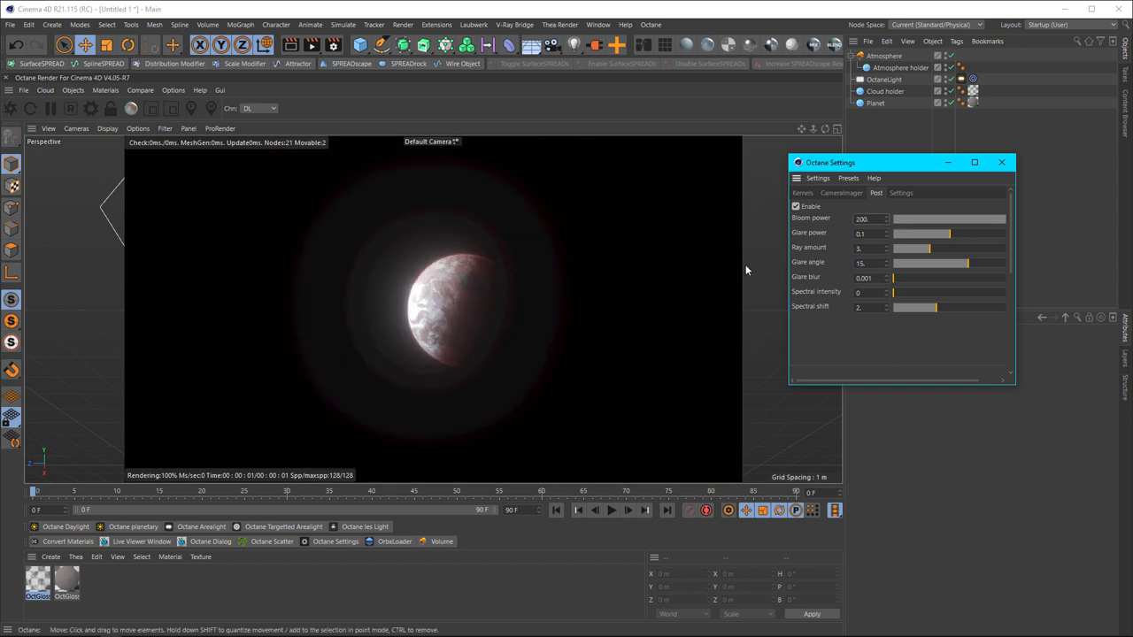
- Set glare power about 46.6, a single ray, glare blur 0.2, and raise spectral intensity and shift
mouse_move(952, 236)
left_mouse_down()
mouse_move(1015, 237)
mouse_move(1002, 237)
left_mouse_up()
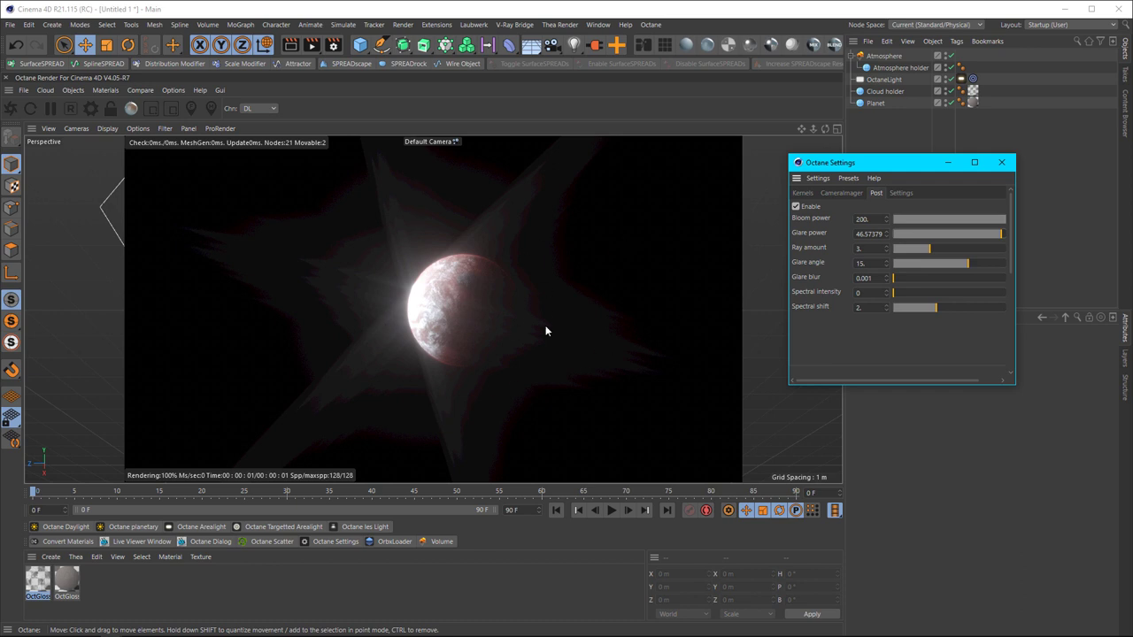
left_click_drag(914, 279, 1077, 285)
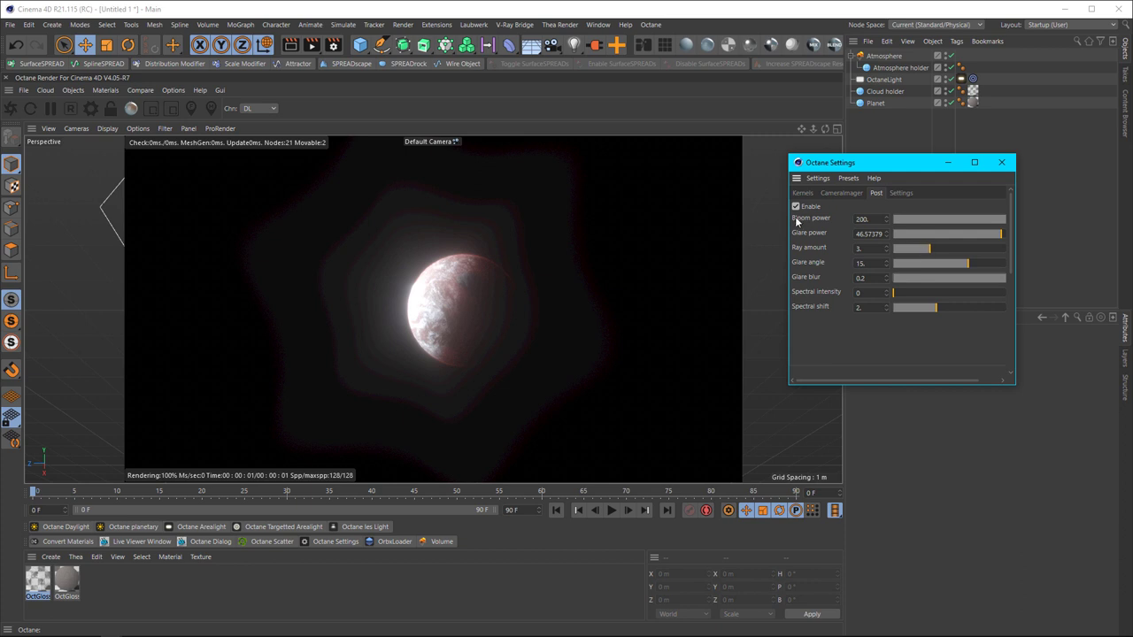
left_click_drag(931, 250, 894, 251)
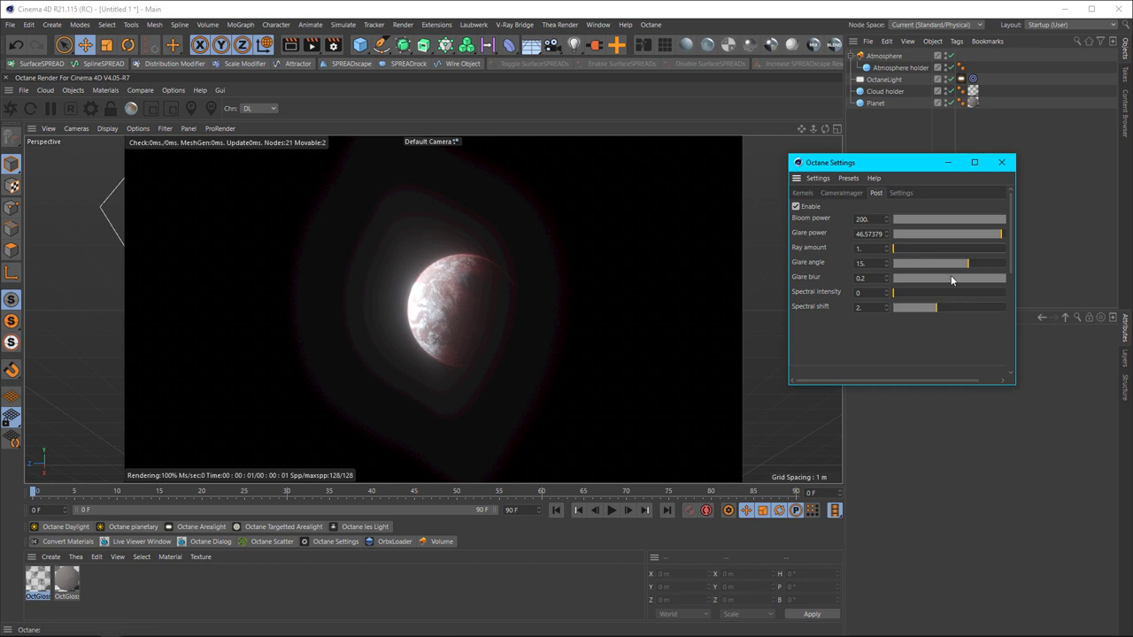
mouse_move(926, 296)
left_mouse_down()
mouse_move(967, 293)
mouse_move(955, 308)
mouse_move(991, 293)
mouse_move(945, 295)
left_mouse_up()
left_click(952, 310)
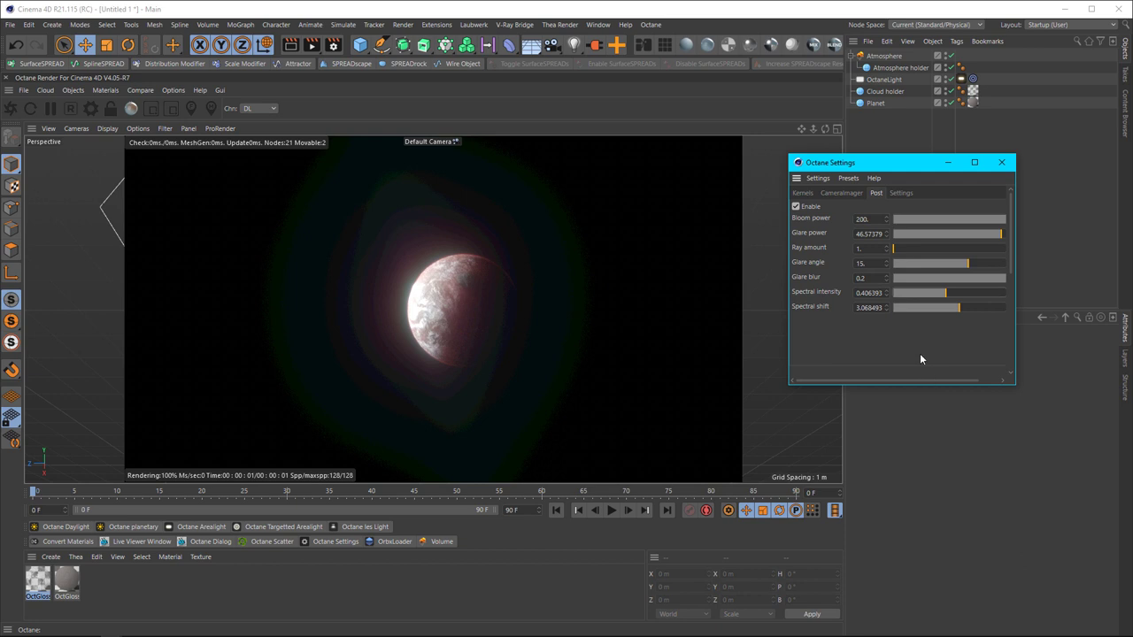
- Enable Denoise volumes in the camera imager's denoiser and set minimum denoiser samples to 120
left_click(842, 193)
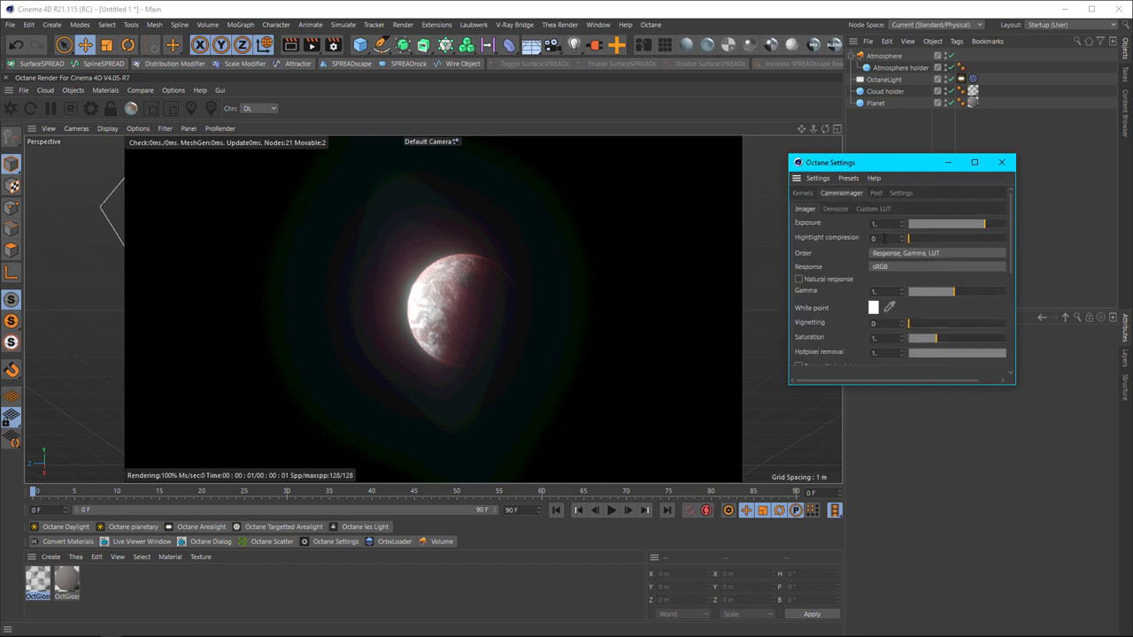
left_click(835, 209)
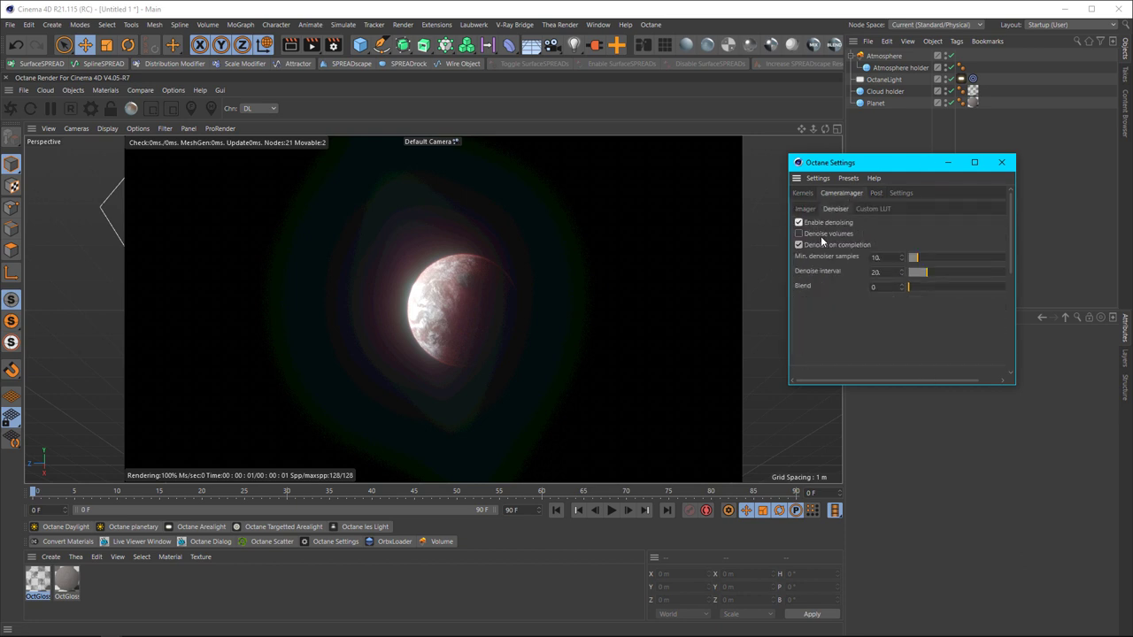
left_click(820, 235)
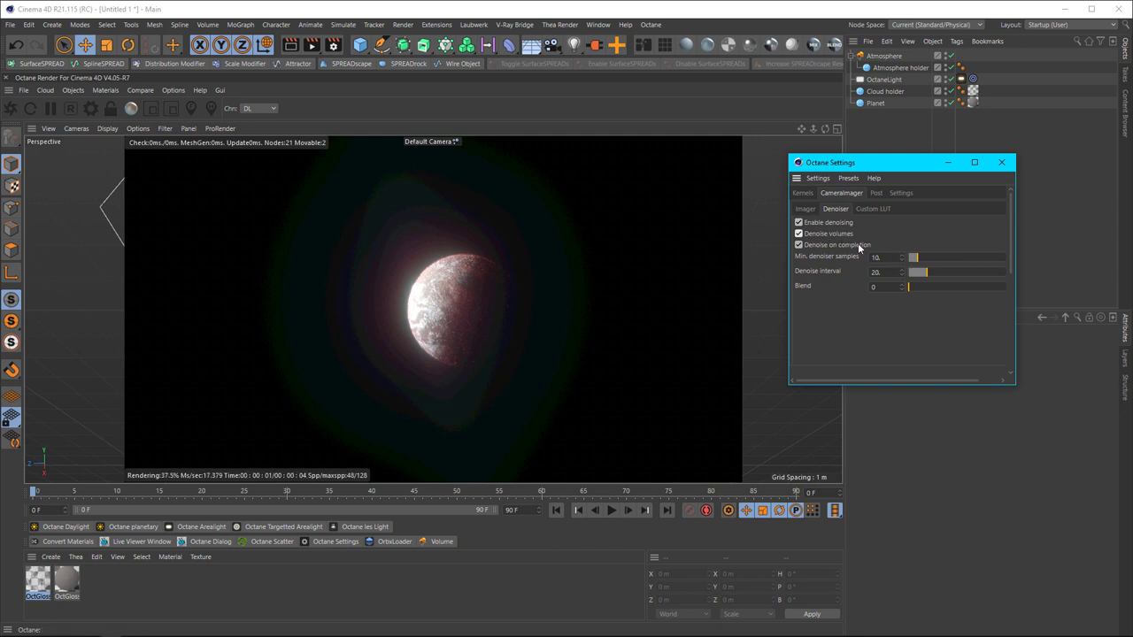
left_click_drag(920, 261, 945, 259)
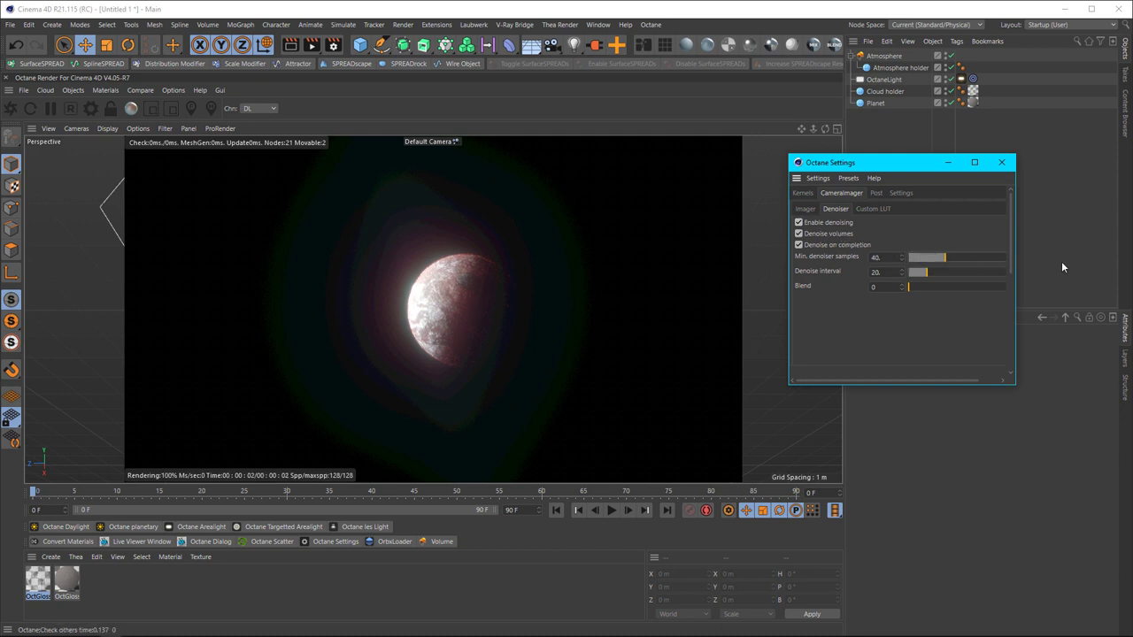
left_click_drag(1061, 261, 1061, 261)
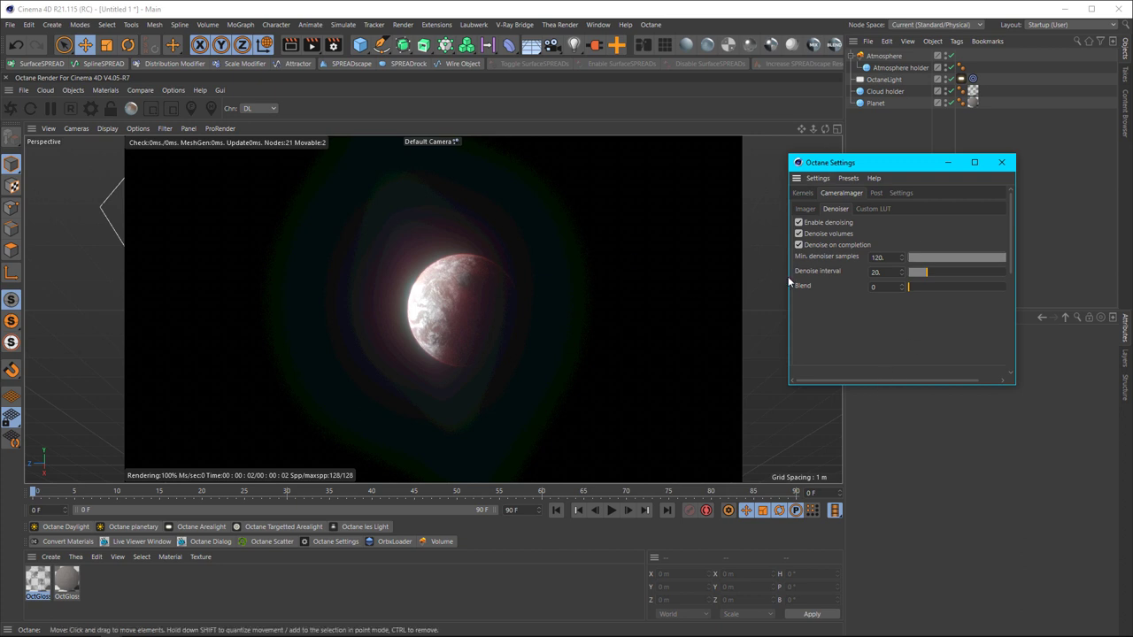
- Apply the Arabica 12.CUBE preset LUT, then step through presets to settle on Remy 24.CUBE
left_click(875, 209)
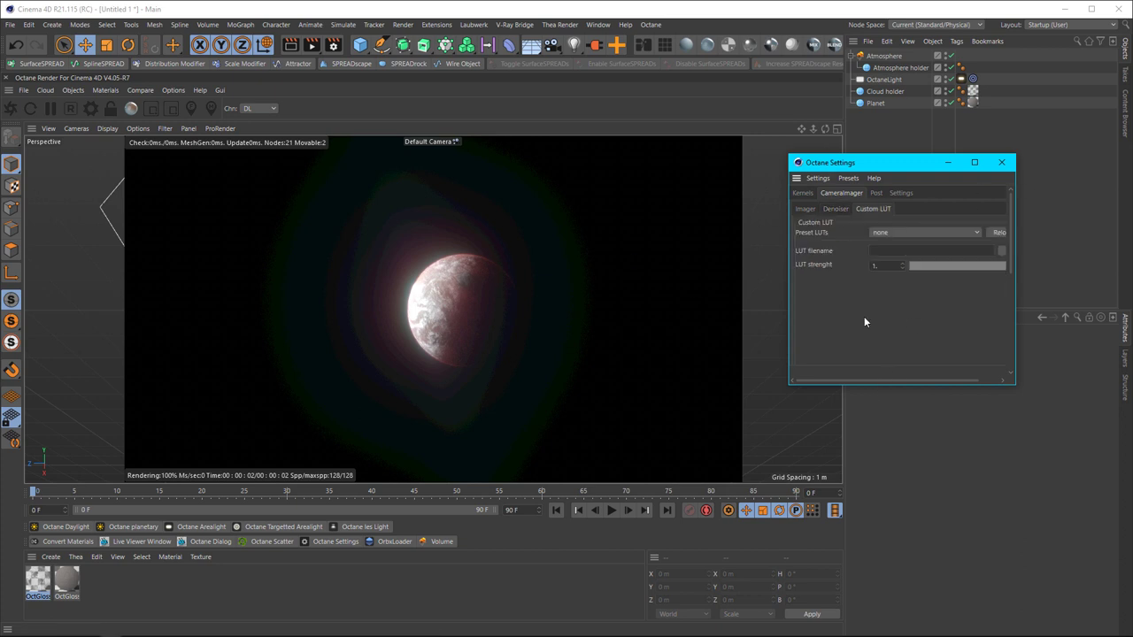
left_click(940, 232)
left_click(931, 177)
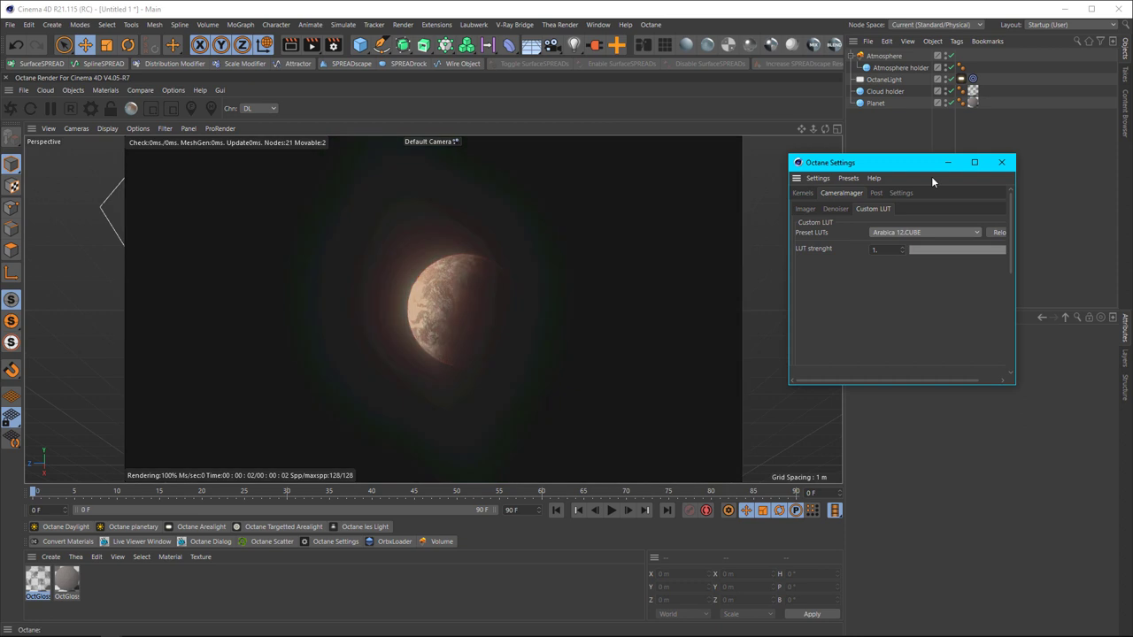
key("Down")
key("Down")
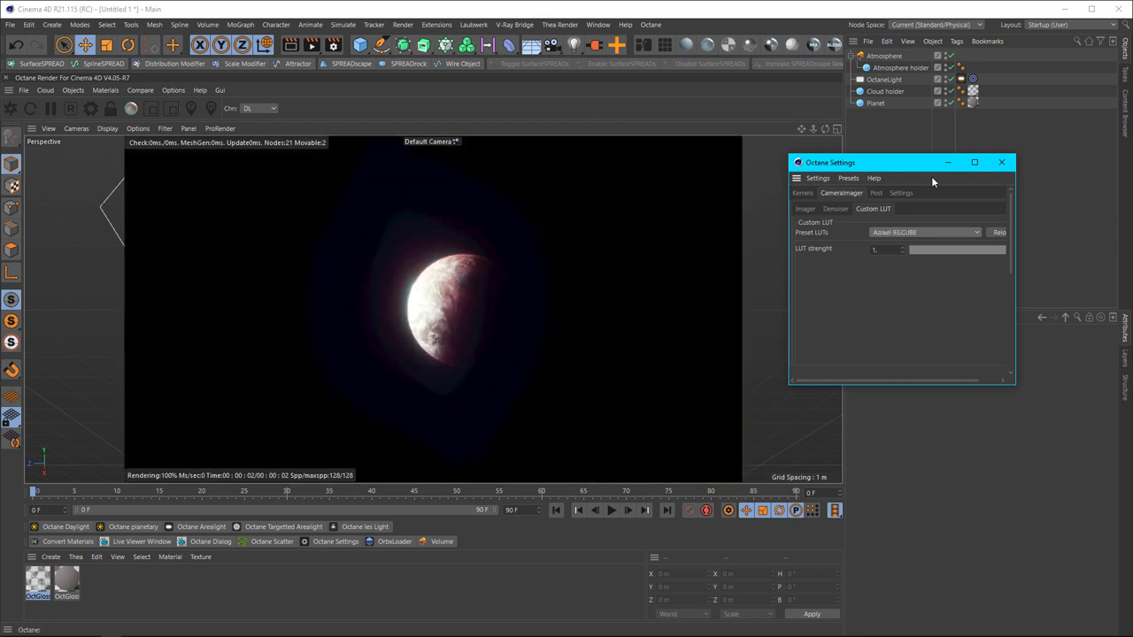
key("Down")
key("Down")
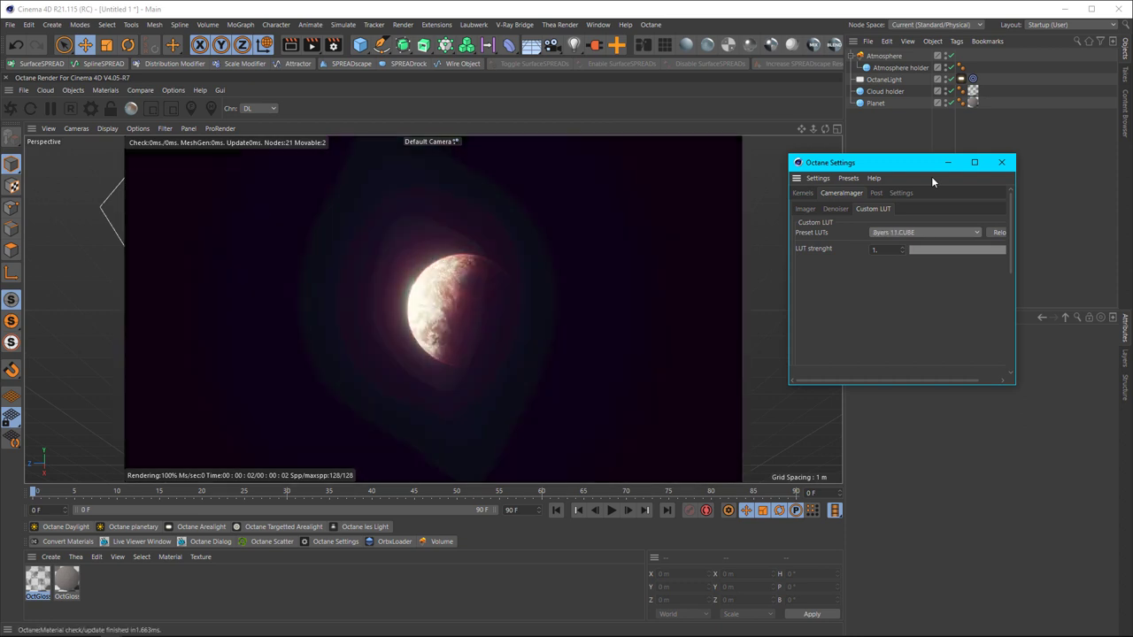
key("Down")
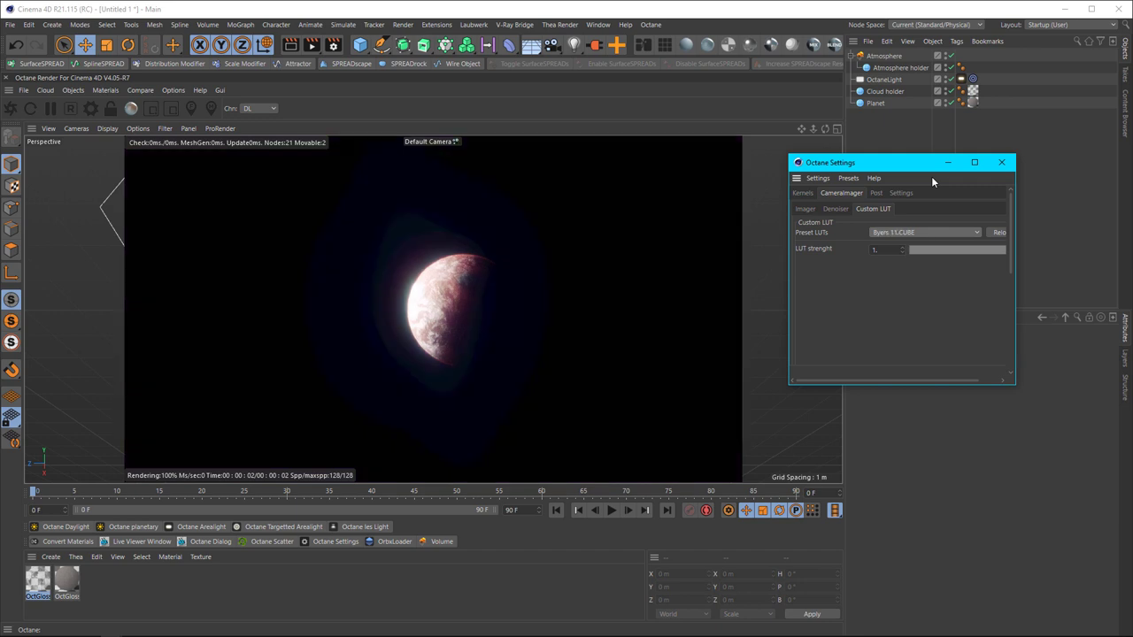
key("Down")
key("Down")
key("Down")
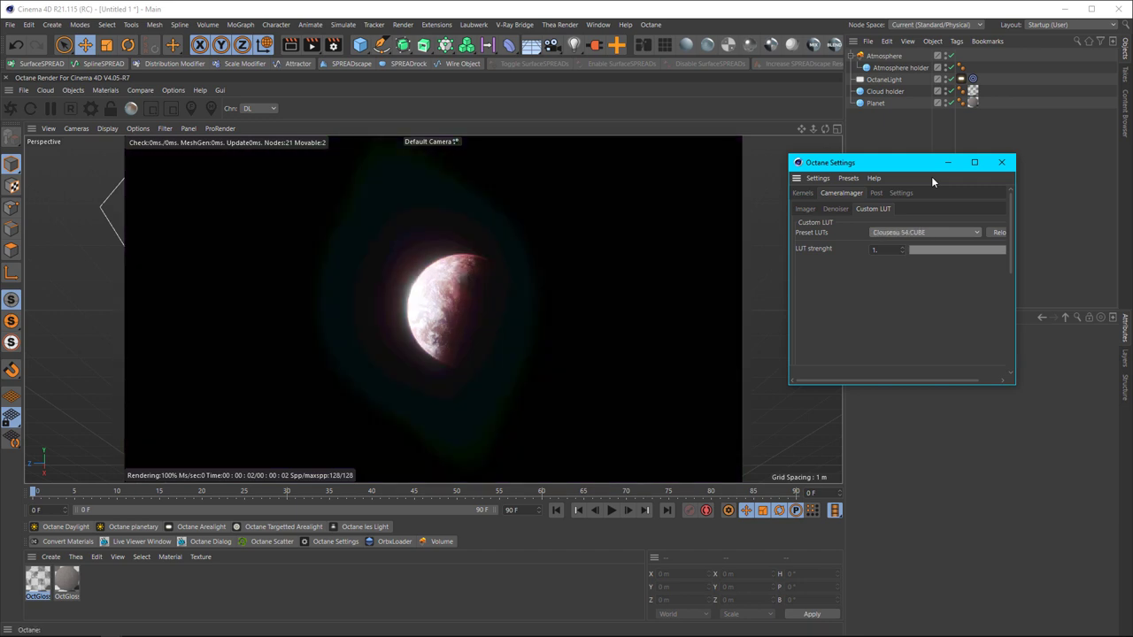
key("Down")
key("Down")
key("Down")
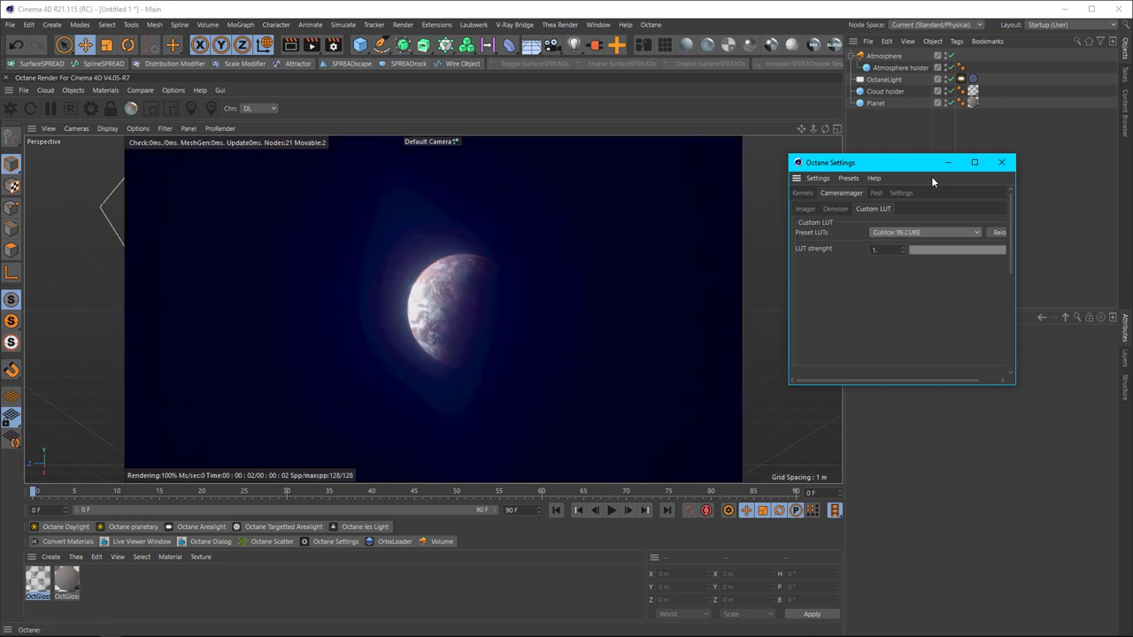
key("Down")
key("Down")
key("Down")
key("Down")
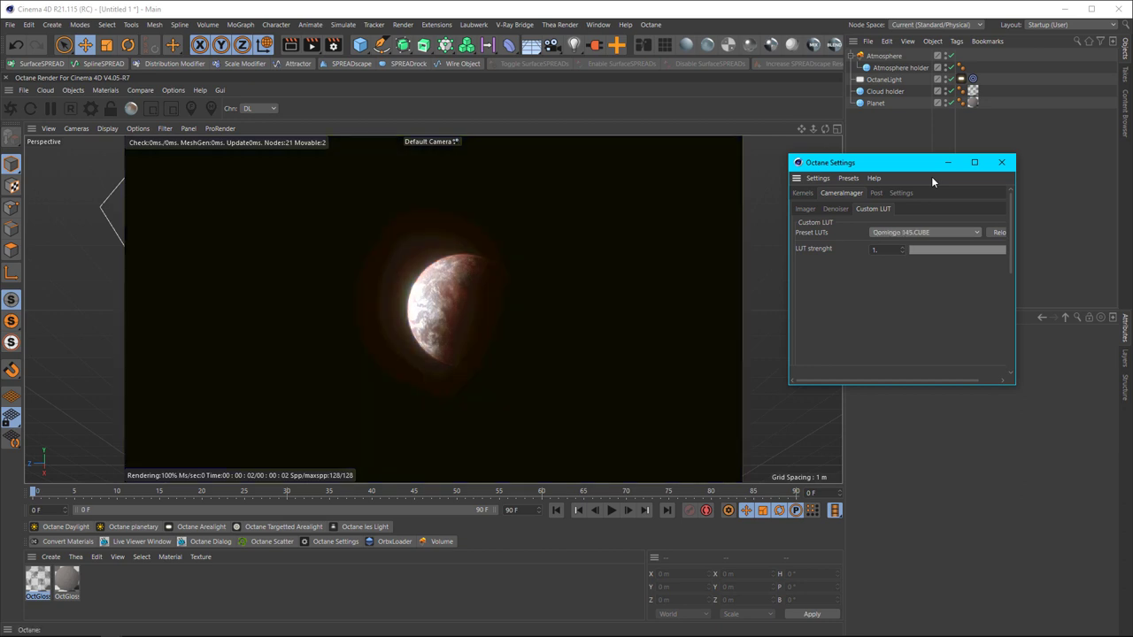
key("Down")
key("Down")
key("Down")
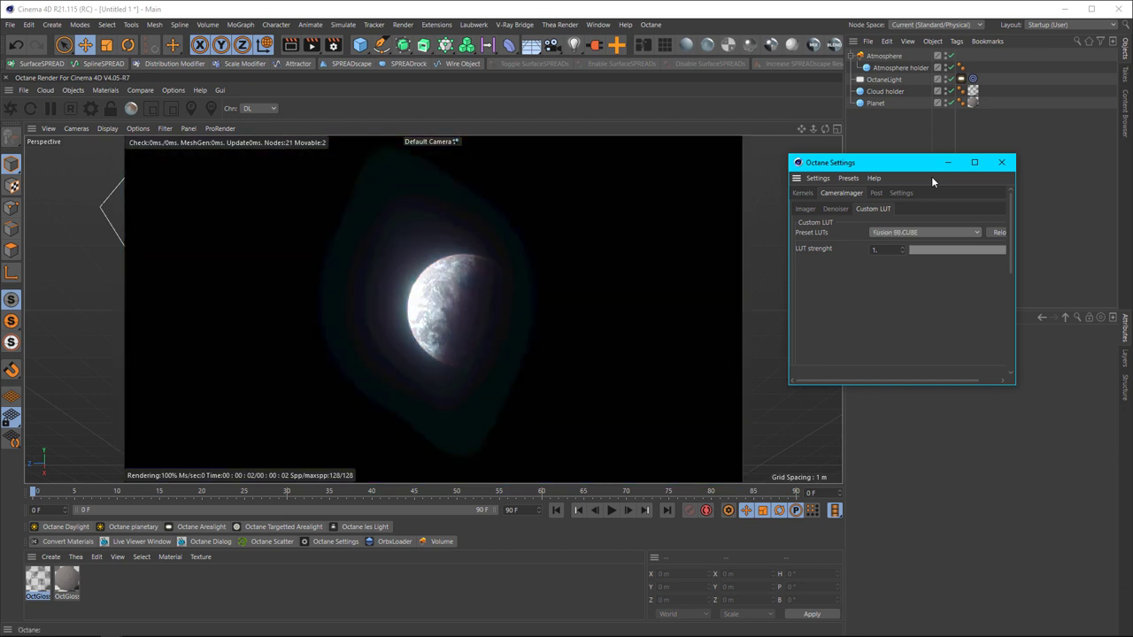
key("Down")
key("Down")
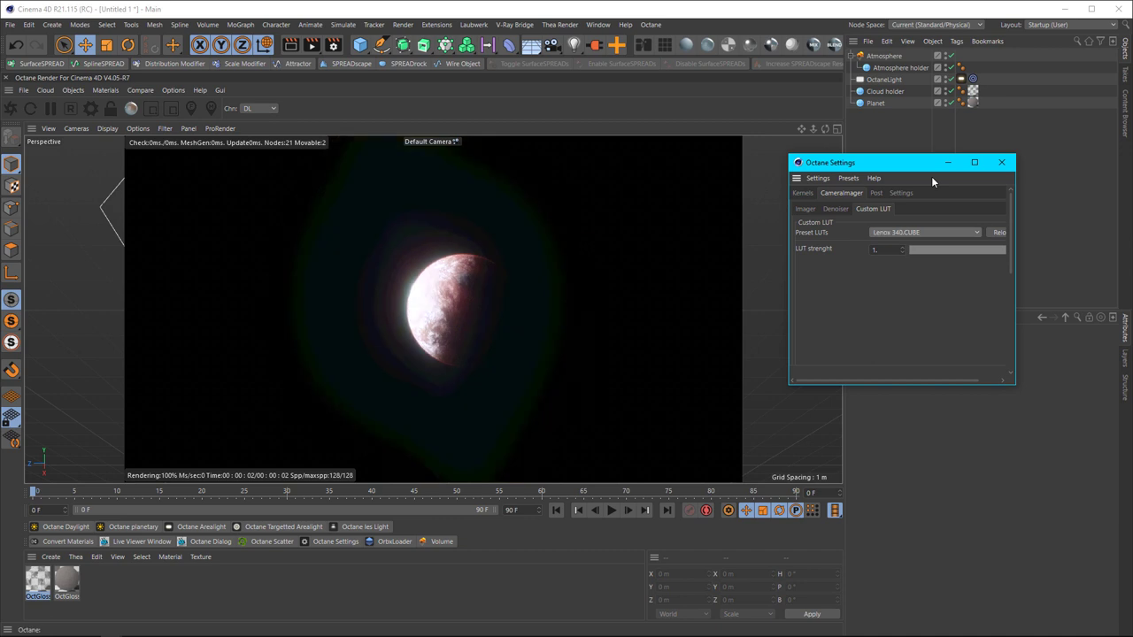
key("Down")
key("Down")
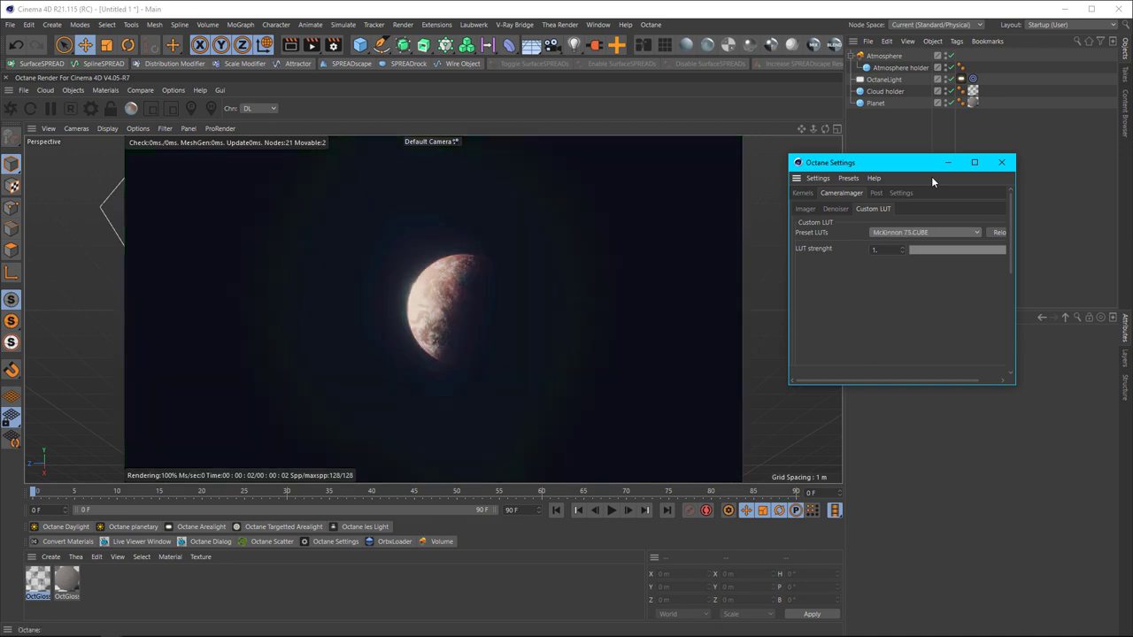
key("Down")
key("Down")
key("Down")
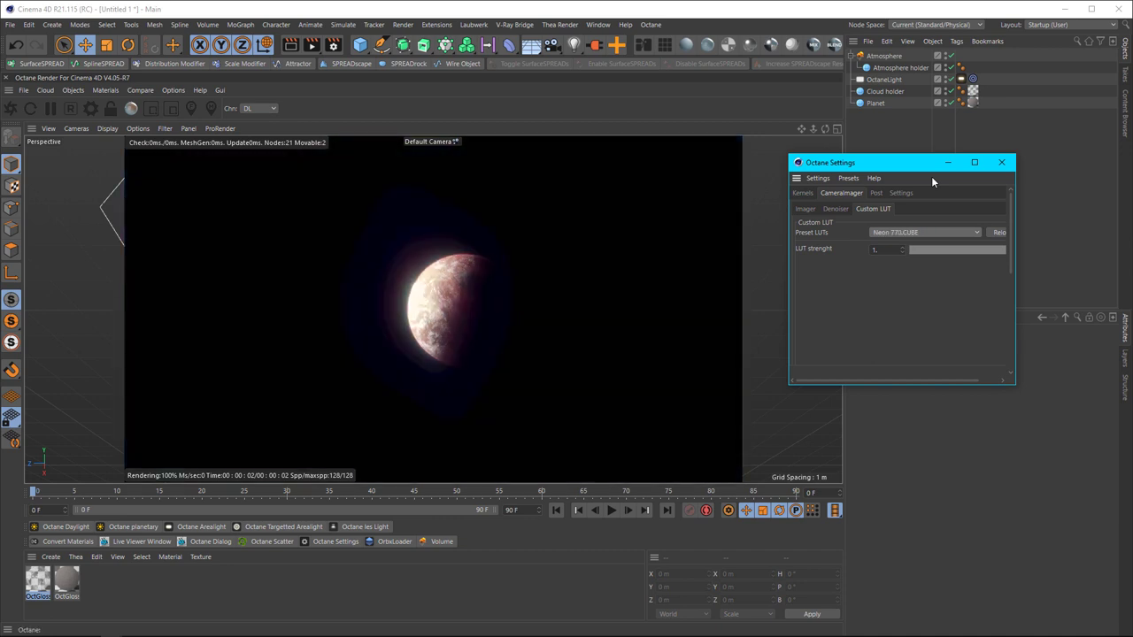
key("Down")
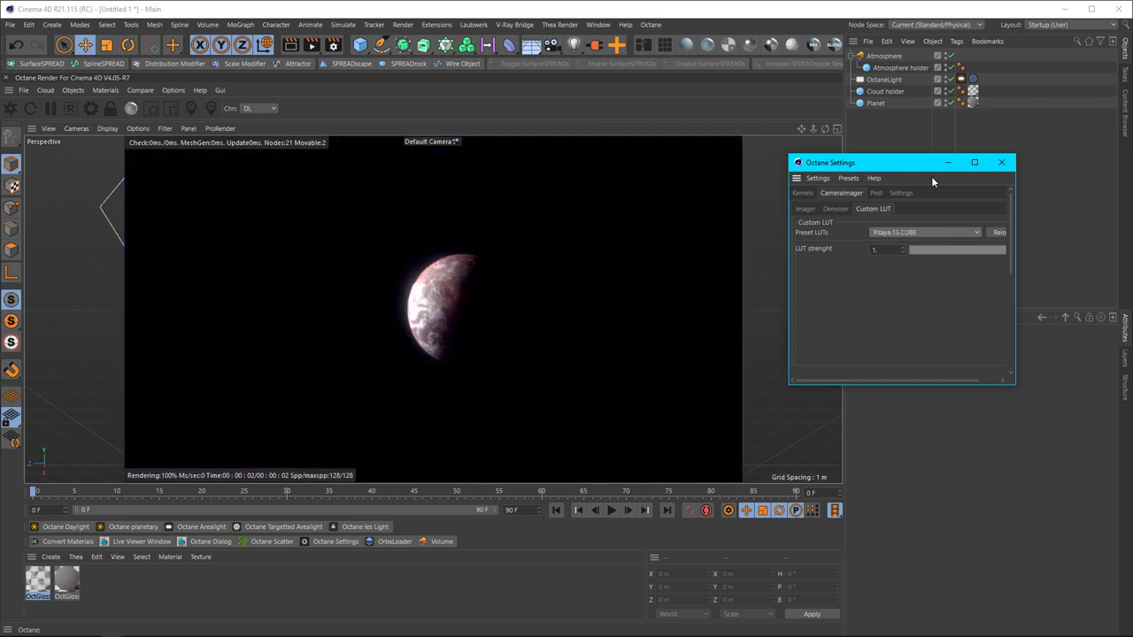
key("Down")
key("Down")
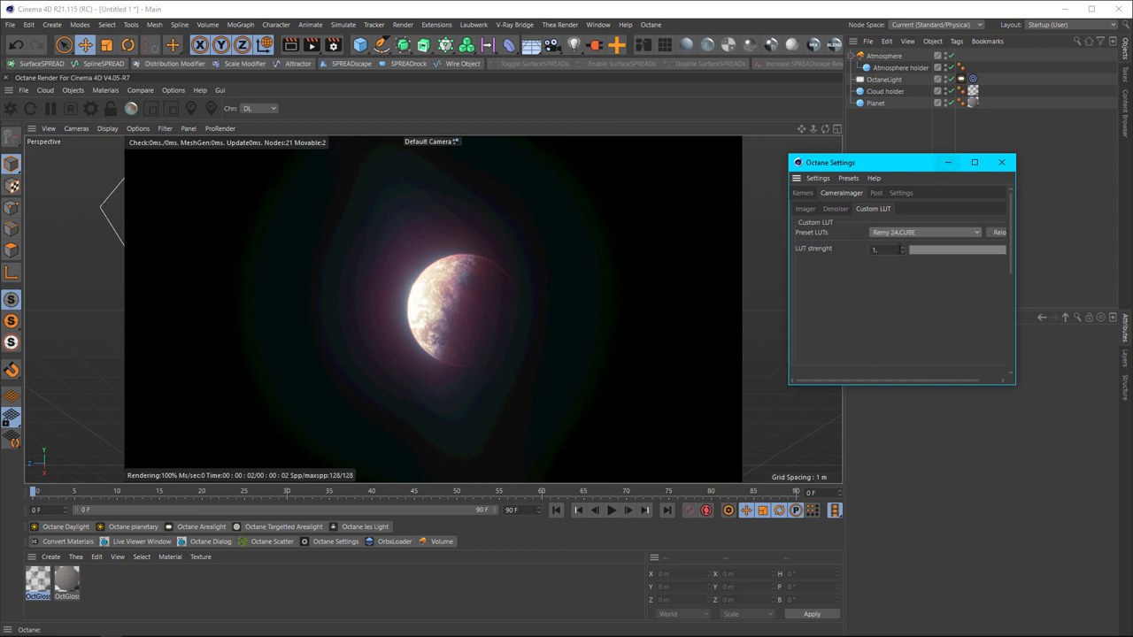
- Close the Octane Settings window to reveal the Remy 24.CUBE-graded planet render
left_click(1002, 163)
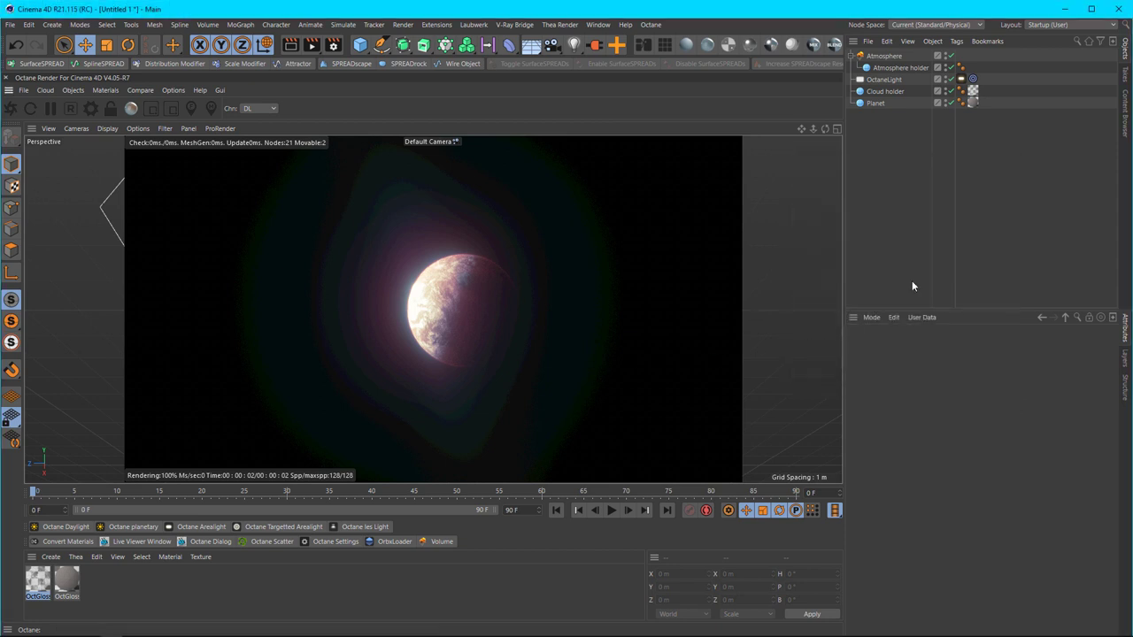